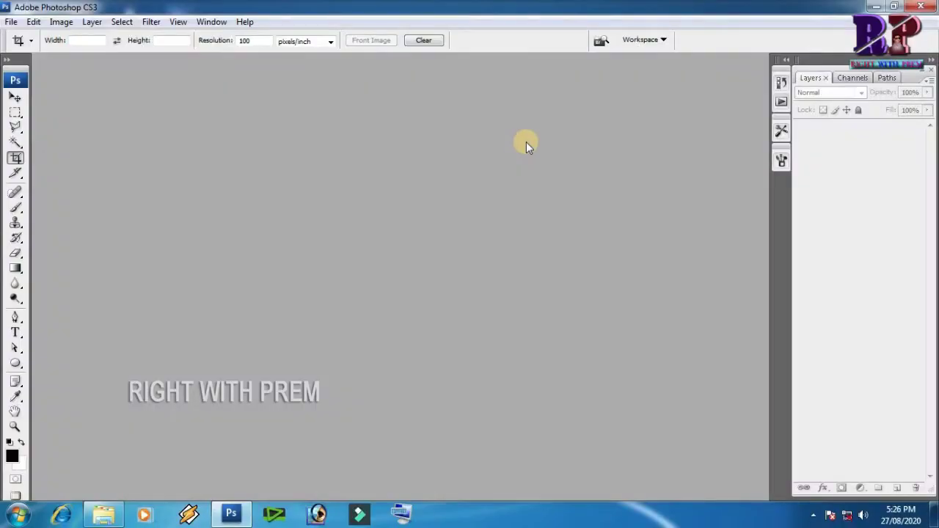
Start a new white-background document, 10 × 10 inches at 200 pixels/inch
{"action": "left_click", "coordinate": [11, 22]}
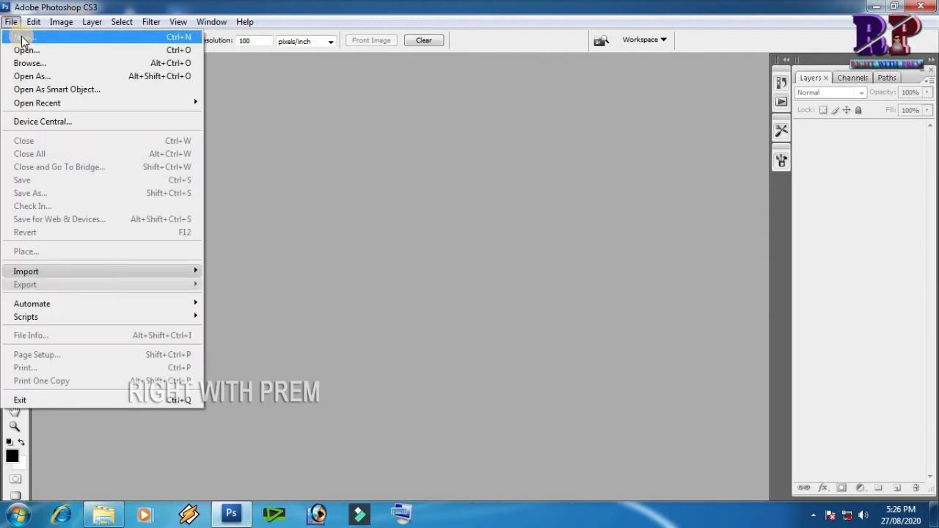
{"action": "left_click", "coordinate": [23, 41]}
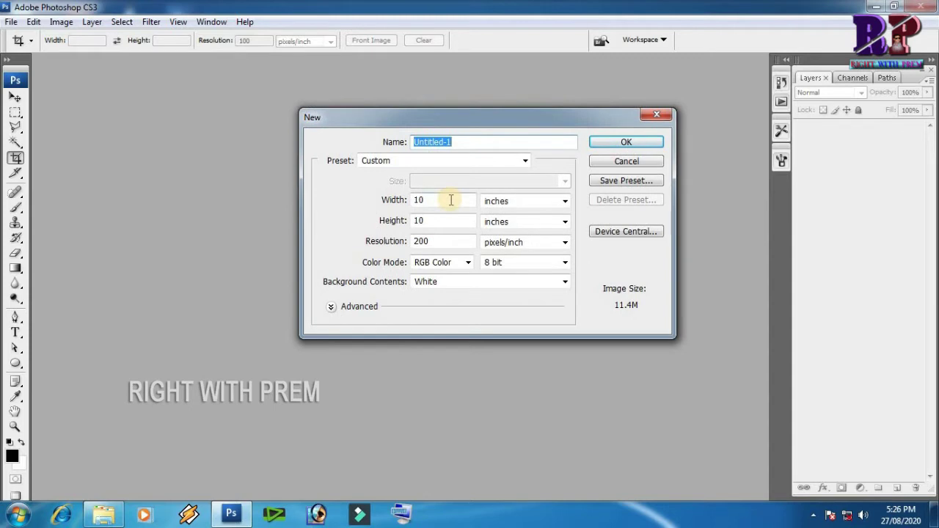
{"action": "left_click", "coordinate": [410, 220]}
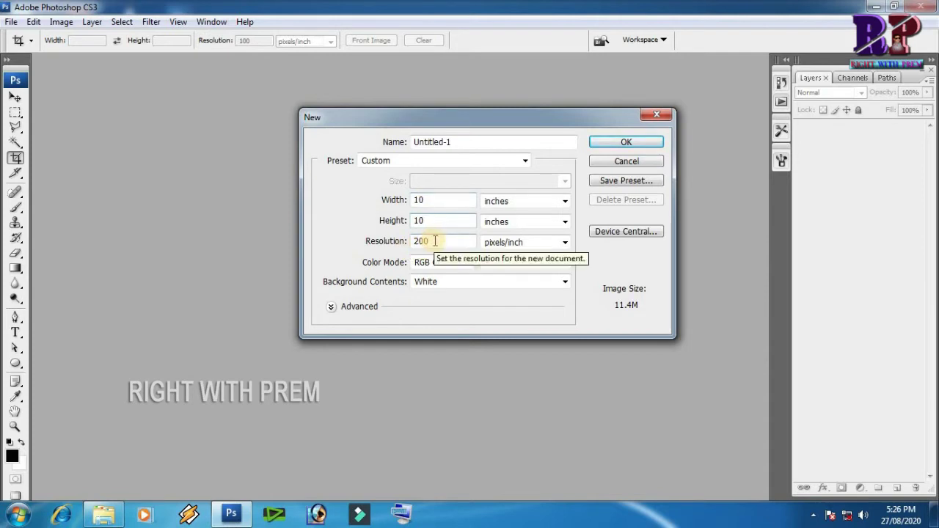
{"action": "left_click", "coordinate": [625, 143]}
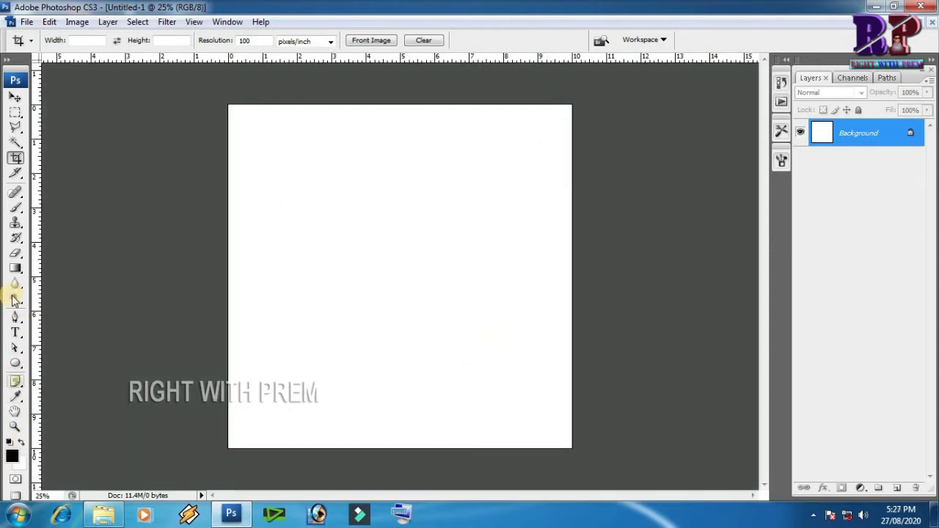
Choose the Ellipse shape tool with black as the fill colour
{"action": "right_click", "coordinate": [16, 363]}
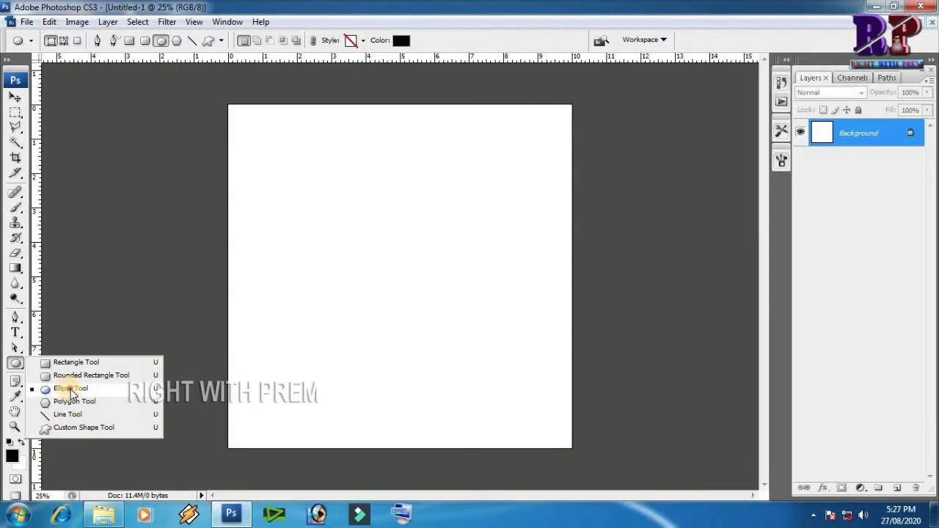
{"action": "left_click", "coordinate": [72, 392]}
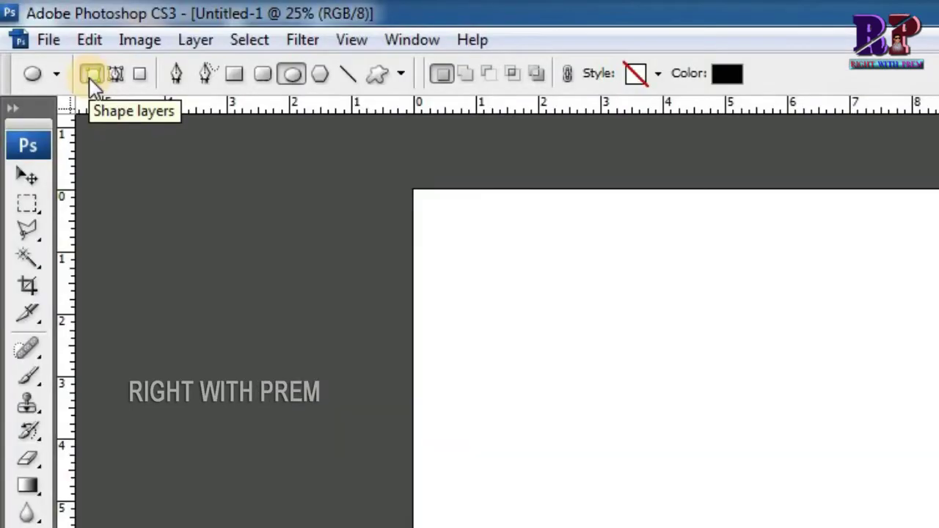
{"action": "left_click", "coordinate": [727, 73]}
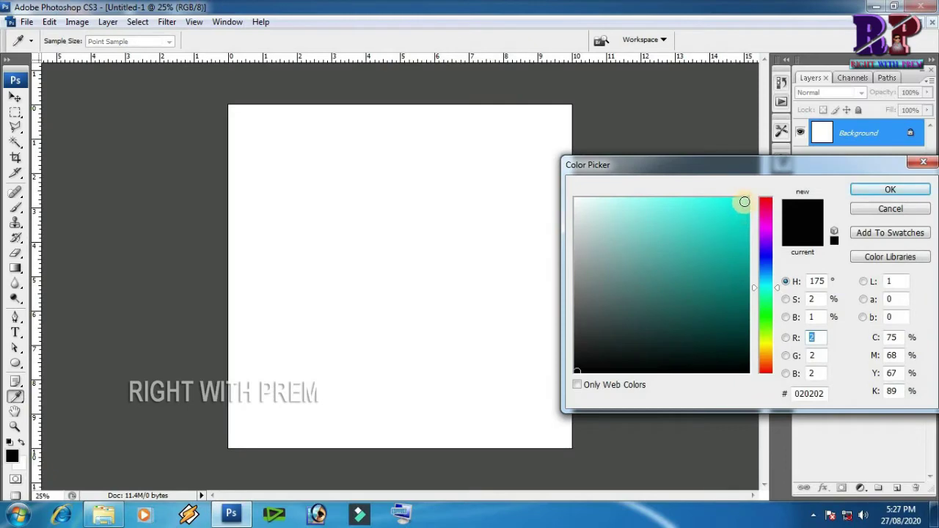
{"action": "left_click", "coordinate": [873, 191]}
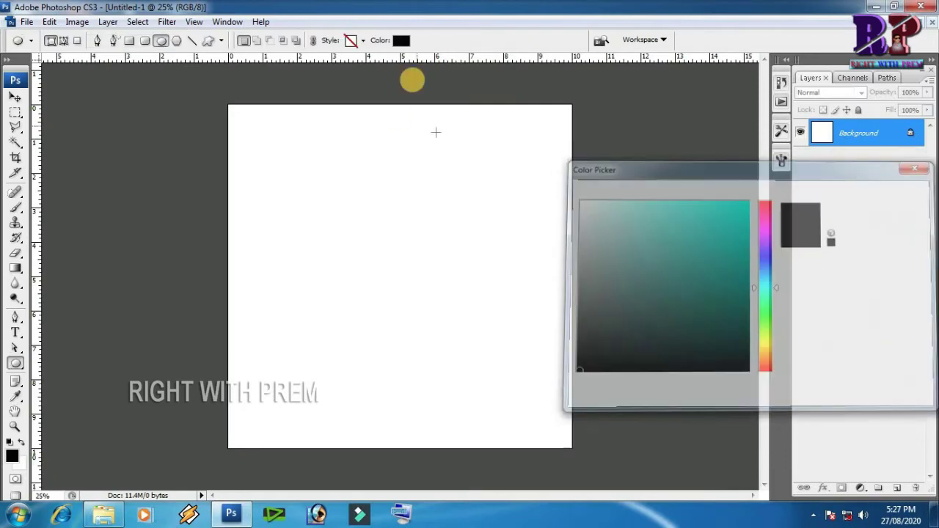
Draw a large black circle, undoing two attempts before the final one
{"action": "left_click_drag", "start_coordinate": [256, 138], "coordinate": [567, 425]}
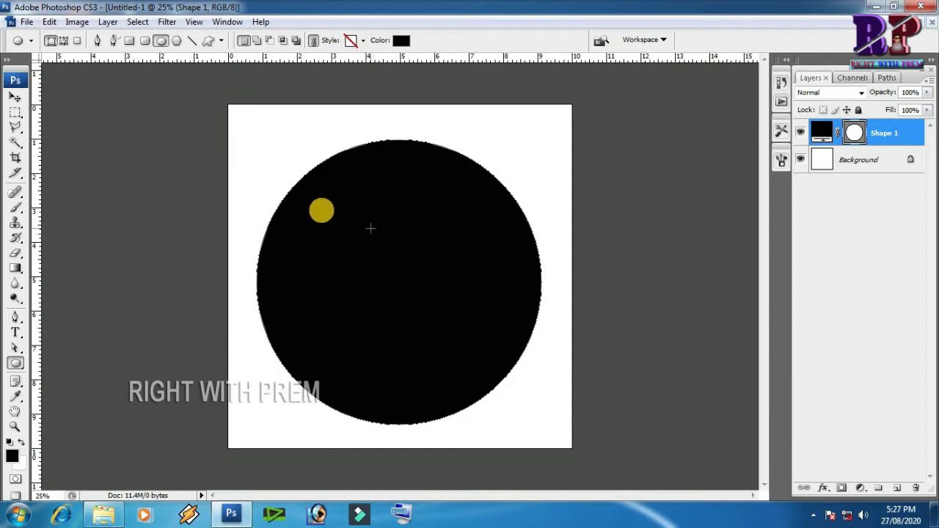
{"action": "key", "text": "ctrl+z"}
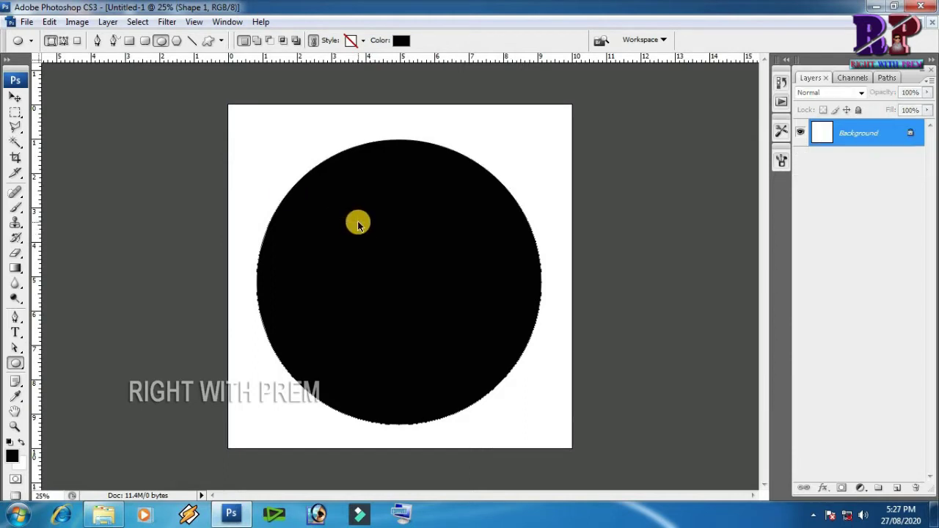
{"action": "left_click_drag", "start_coordinate": [320, 181], "coordinate": [465, 296]}
{"action": "key", "text": "ctrl+z"}
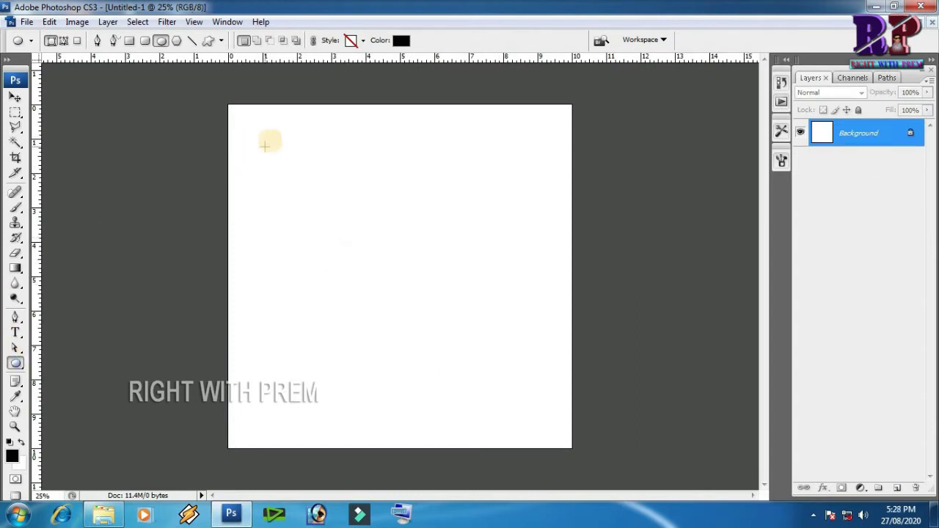
{"action": "left_click_drag", "start_coordinate": [249, 129], "coordinate": [555, 418]}
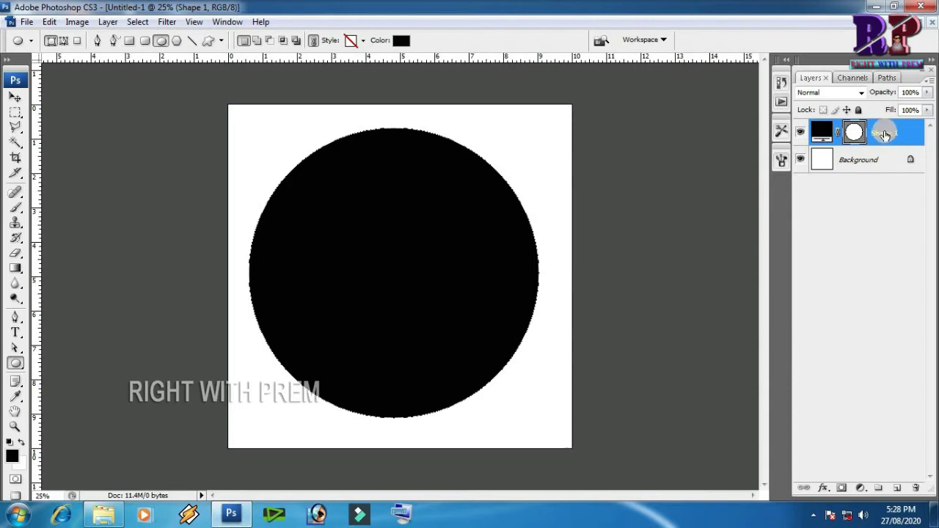
Rasterize Shape 1 and align the circle to the canvas's vertical and horizontal centres
{"action": "right_click", "coordinate": [883, 132]}
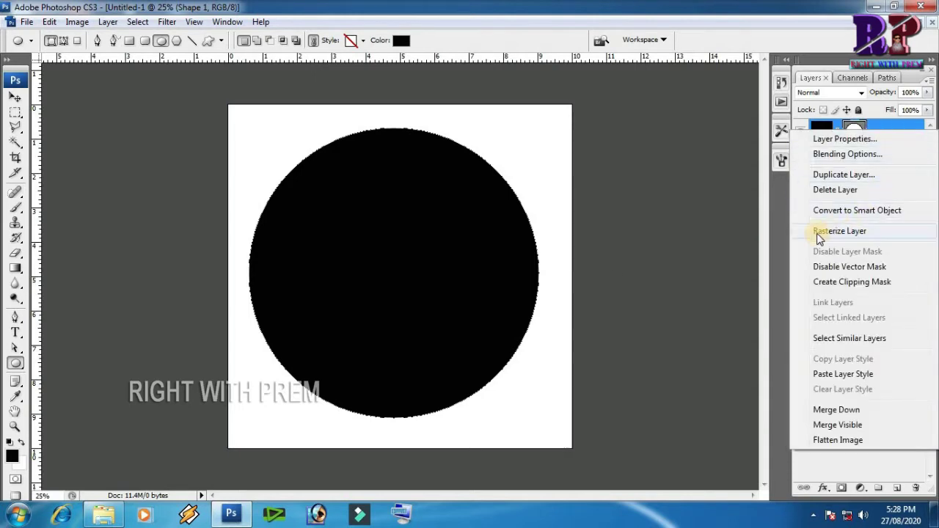
{"action": "left_click", "coordinate": [839, 232]}
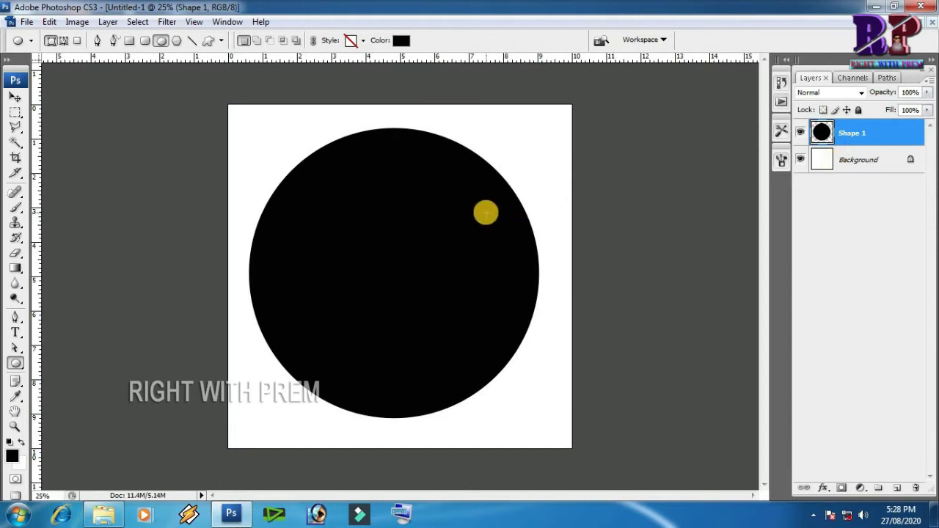
{"action": "key", "text": "ctrl+a"}
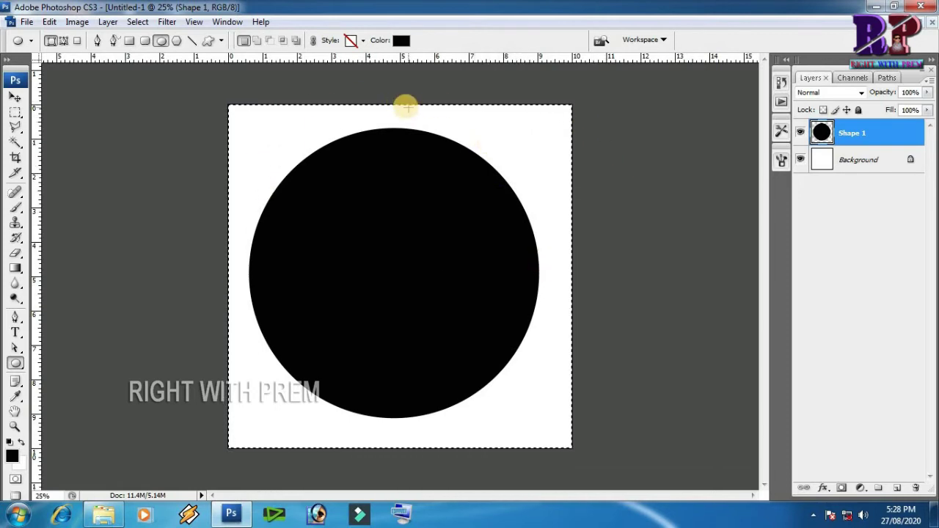
{"action": "left_click", "coordinate": [15, 97]}
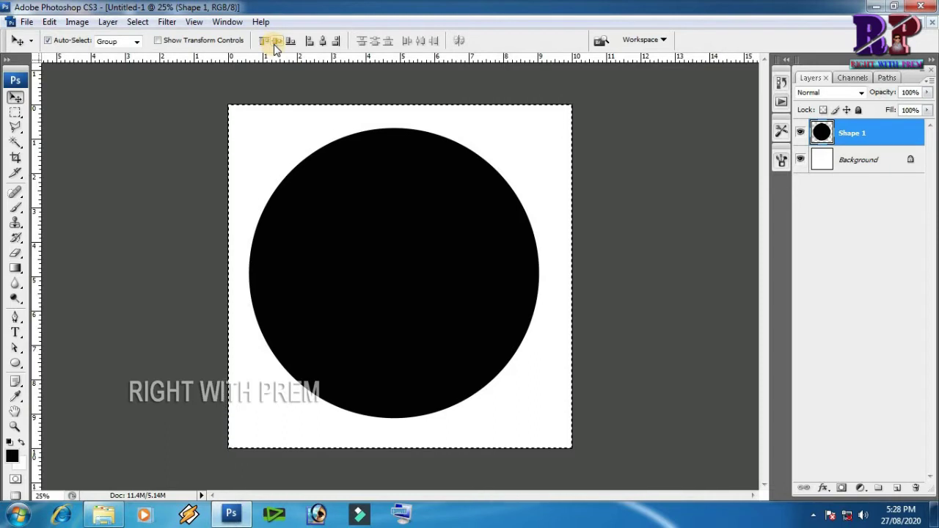
{"action": "left_click", "coordinate": [275, 42]}
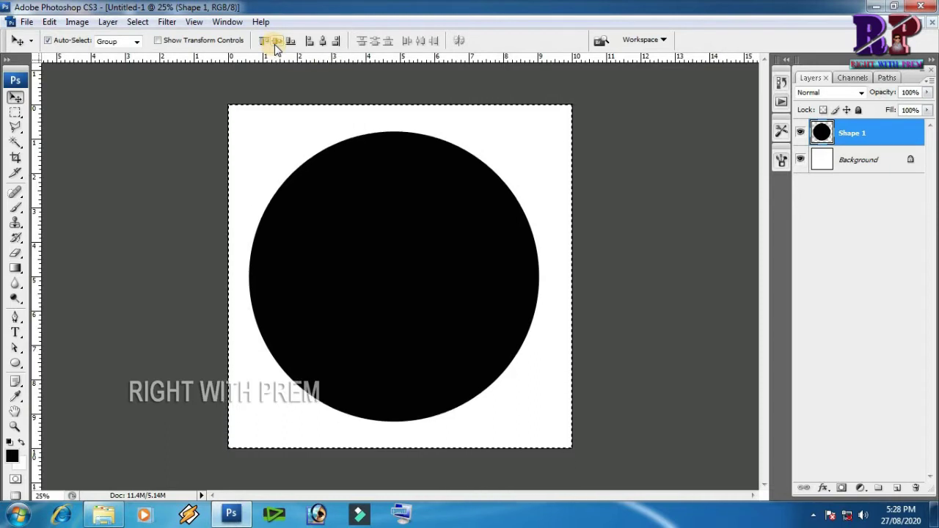
{"action": "left_click", "coordinate": [323, 43]}
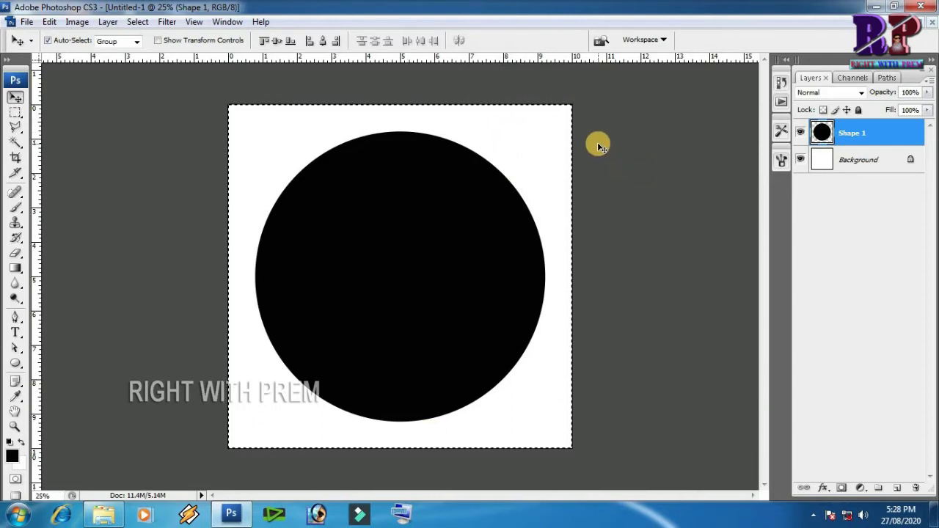
{"action": "key", "text": "ctrl+d"}
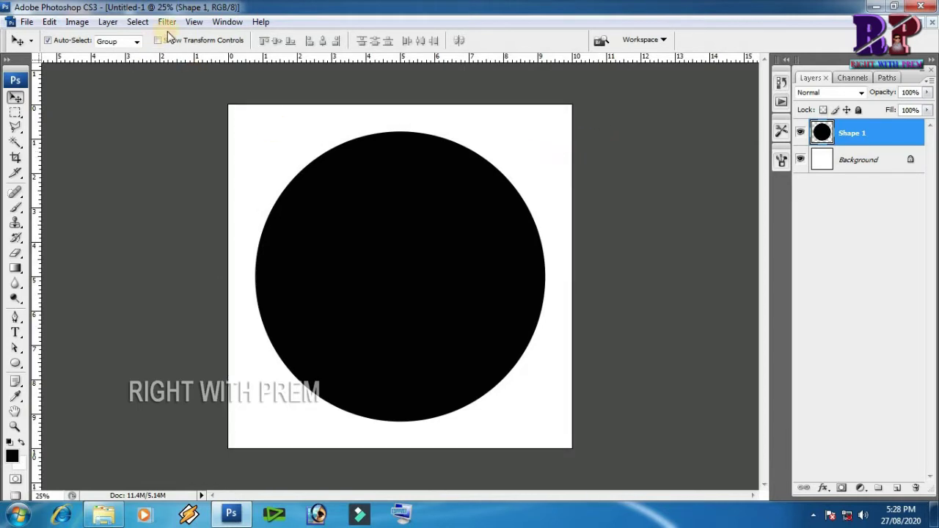
{"action": "left_click", "coordinate": [194, 21]}
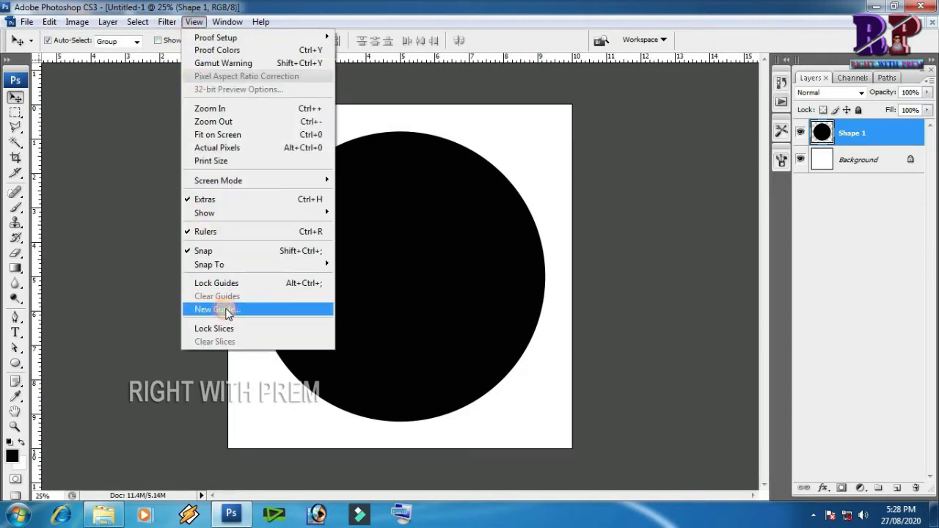
Add a vertical guide at 5 inches and zoom in to check it against the circle
{"action": "left_click", "coordinate": [228, 312]}
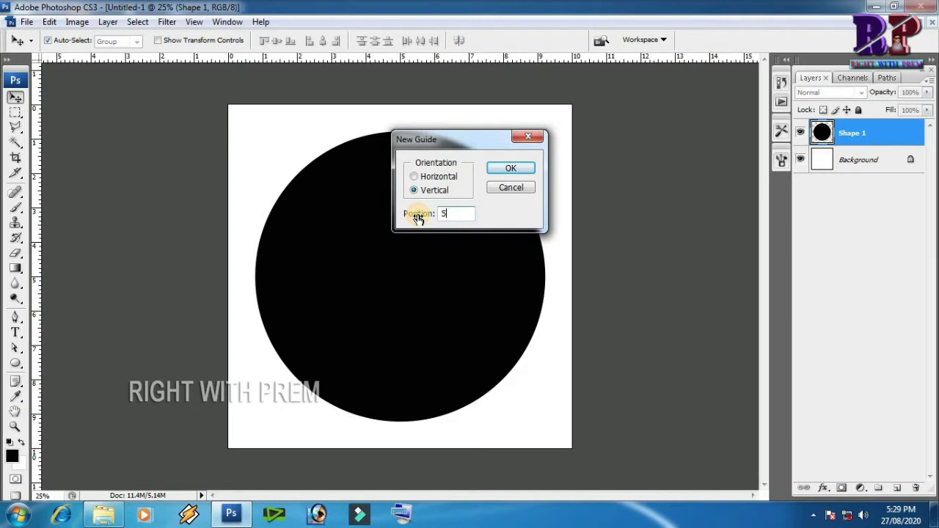
{"action": "type", "text": "5"}
{"action": "left_click", "coordinate": [525, 170]}
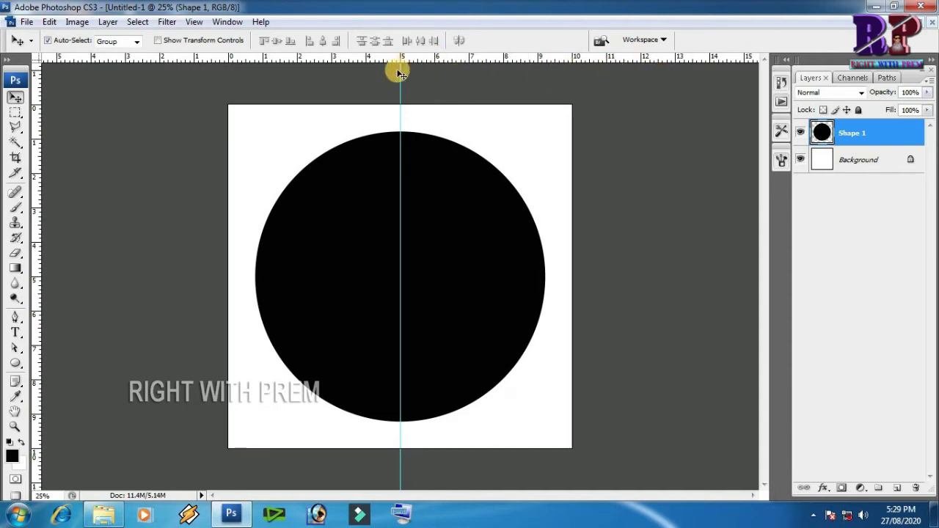
{"action": "mouse_move", "coordinate": [372, 59]}
{"action": "left_mouse_down"}
{"action": "mouse_move", "coordinate": [458, 113]}
{"action": "mouse_move", "coordinate": [467, 60]}
{"action": "left_mouse_up"}
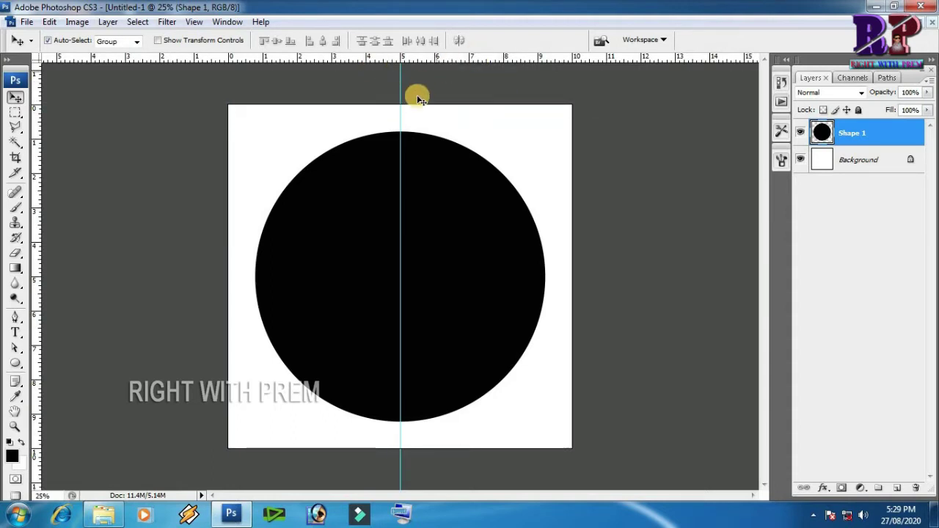
{"action": "key", "text": "ctrl+plus"}
{"action": "key", "text": "ctrl+plus"}
{"action": "key", "text": "ctrl+plus"}
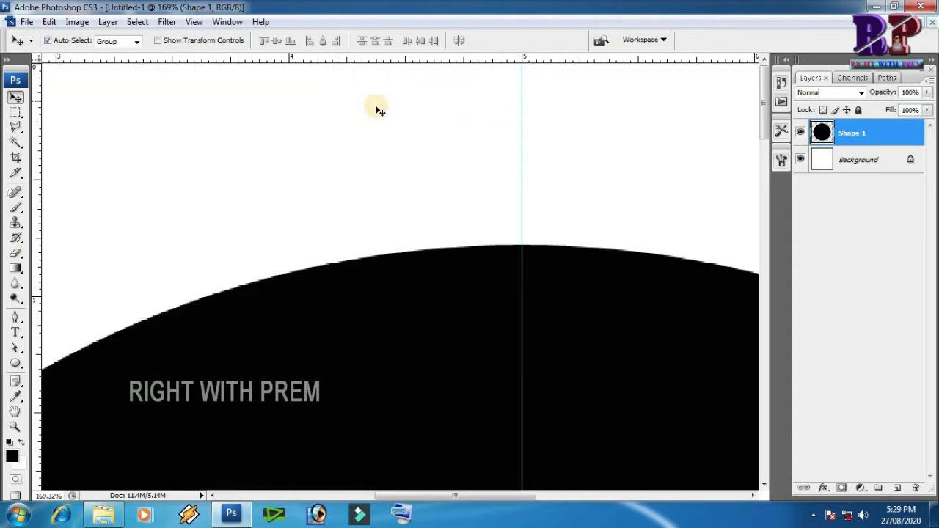
{"action": "key", "text": "ctrl+minus"}
{"action": "key", "text": "ctrl+minus"}
{"action": "key", "text": "ctrl+minus"}
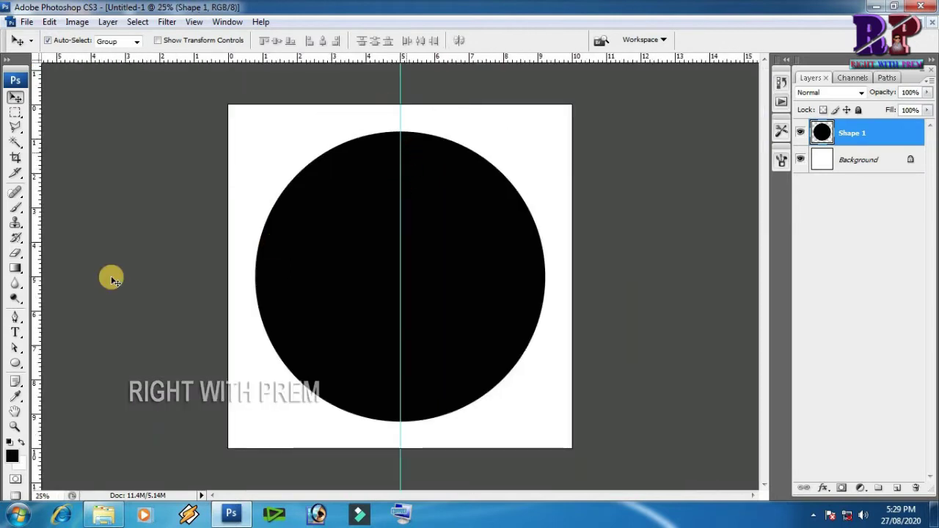
{"action": "left_click", "coordinate": [15, 363]}
{"action": "left_click_drag", "start_coordinate": [20, 365], "coordinate": [69, 369]}
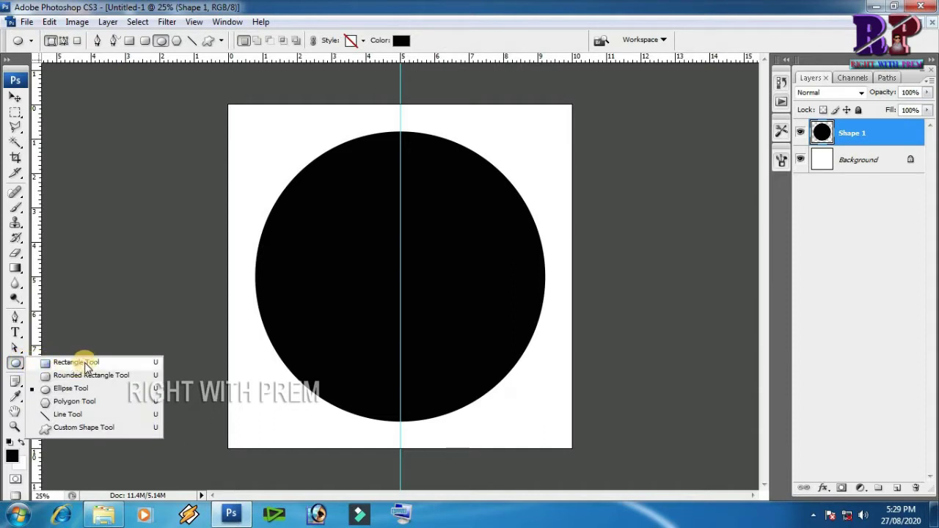
Draw a thin black rectangle along the guide and rasterize it as Shape 2
{"action": "left_click", "coordinate": [87, 366]}
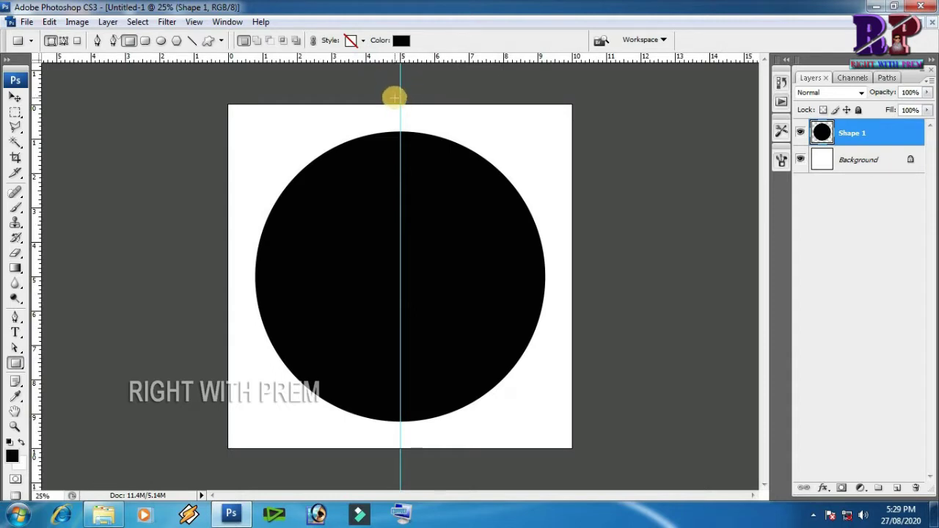
{"action": "left_click_drag", "start_coordinate": [395, 100], "coordinate": [405, 455]}
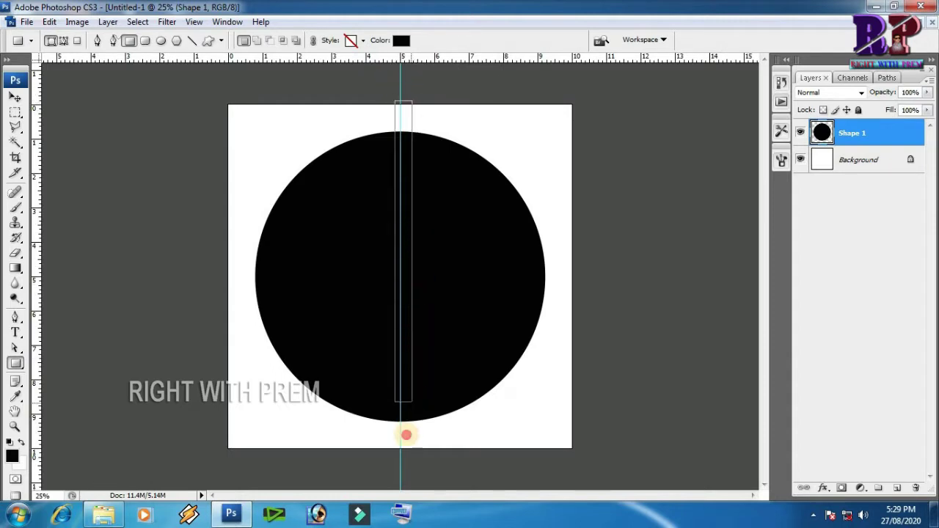
{"action": "left_click_drag", "start_coordinate": [406, 454], "coordinate": [405, 454]}
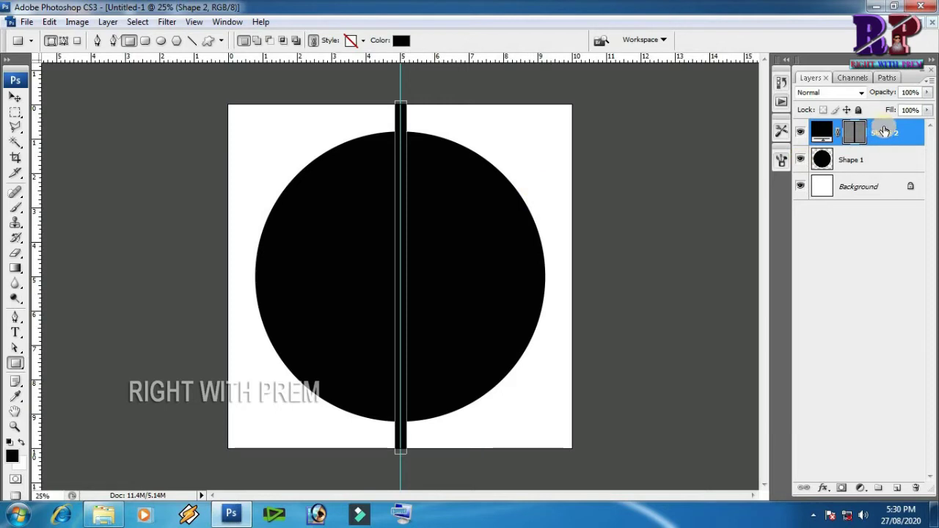
{"action": "right_click", "coordinate": [885, 130]}
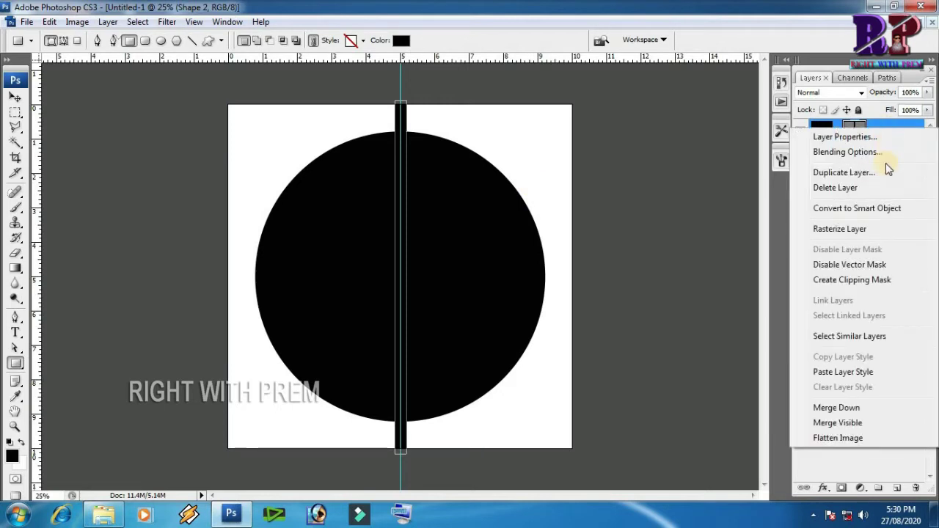
{"action": "left_click", "coordinate": [840, 229]}
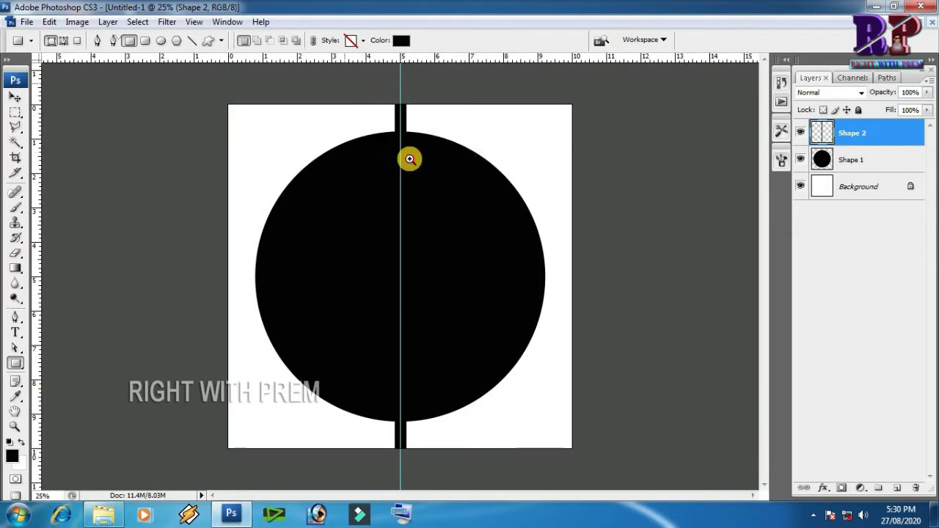
Narrow the stripe with Free Transform and commit the resize
{"action": "left_click_drag", "start_coordinate": [375, 135], "coordinate": [485, 167]}
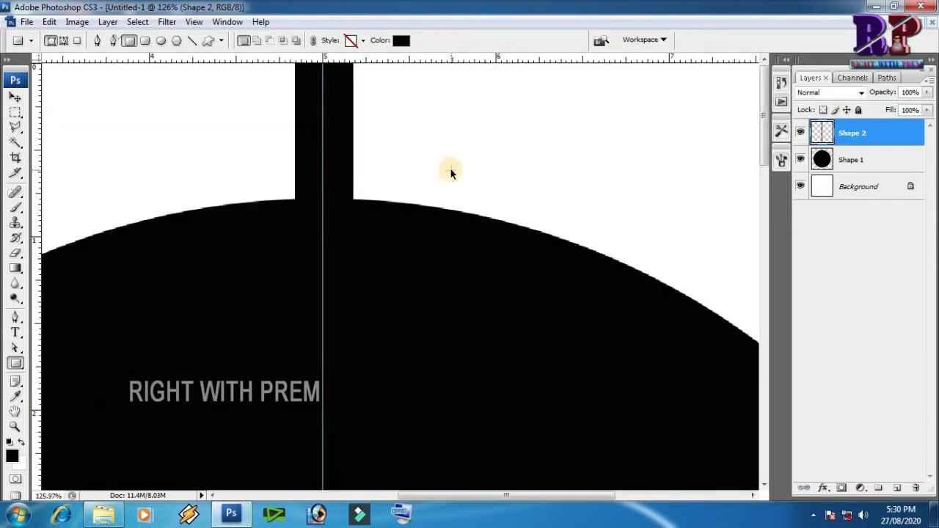
{"action": "left_click", "coordinate": [452, 167], "text": "alt"}
{"action": "left_click", "coordinate": [464, 156], "text": "alt"}
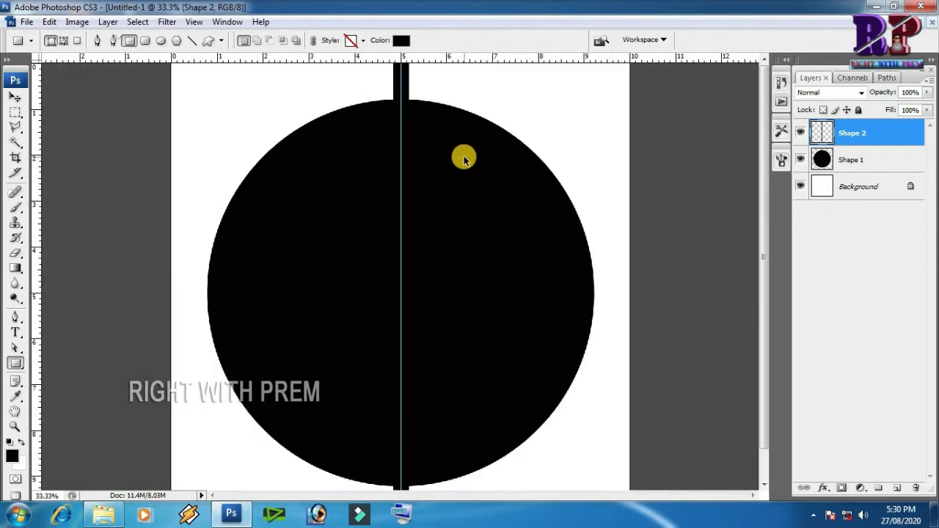
{"action": "key", "text": "ctrl+t"}
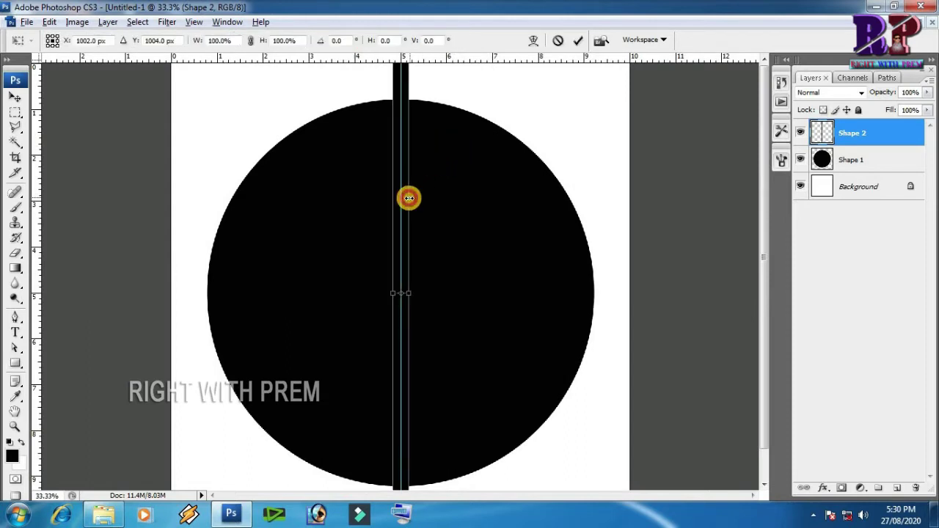
{"action": "left_click_drag", "start_coordinate": [408, 197], "coordinate": [410, 198]}
{"action": "left_click_drag", "start_coordinate": [344, 195], "coordinate": [512, 289]}
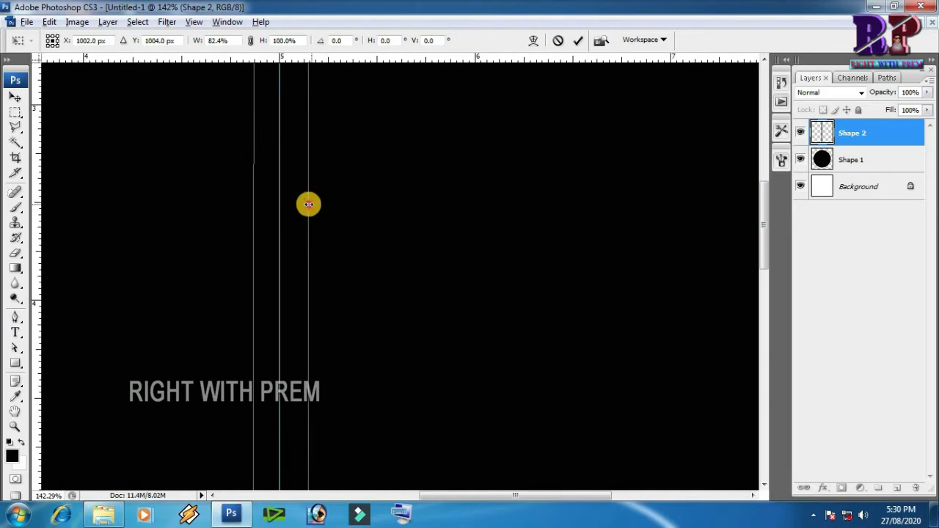
{"action": "key", "text": "Return"}
{"action": "key", "text": "ctrl+alt+0"}
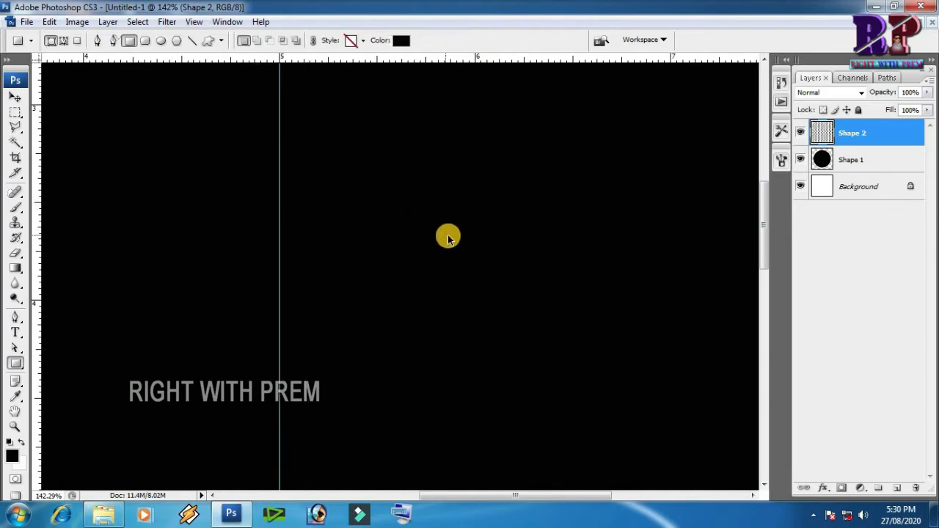
{"action": "key", "text": "ctrl+minus"}
{"action": "key", "text": "ctrl+minus"}
{"action": "key", "text": "ctrl+minus"}
{"action": "key", "text": "ctrl+minus"}
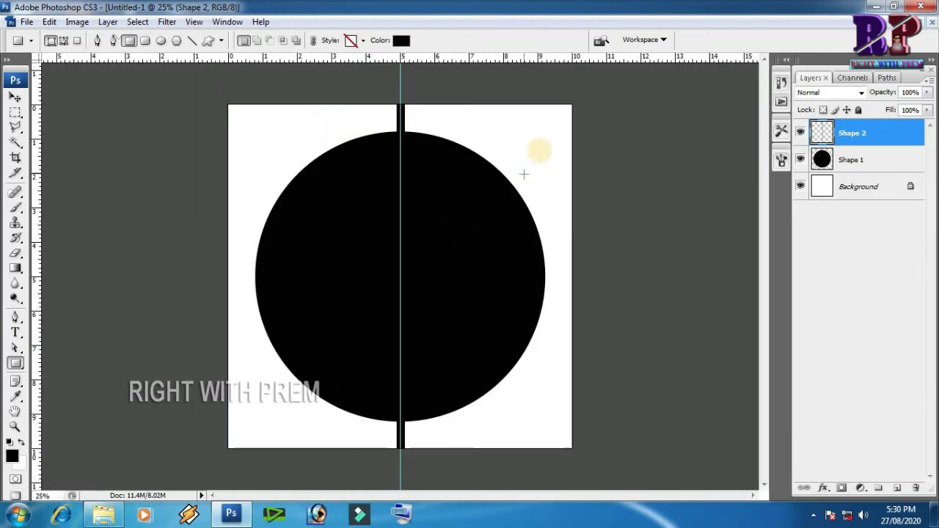
Nudge the stripe slightly left and widen it to about 105%
{"action": "mouse_move", "coordinate": [449, 182]}
{"action": "left_mouse_down"}
{"action": "mouse_move", "coordinate": [351, 106]}
{"action": "mouse_move", "coordinate": [486, 220]}
{"action": "left_mouse_up"}
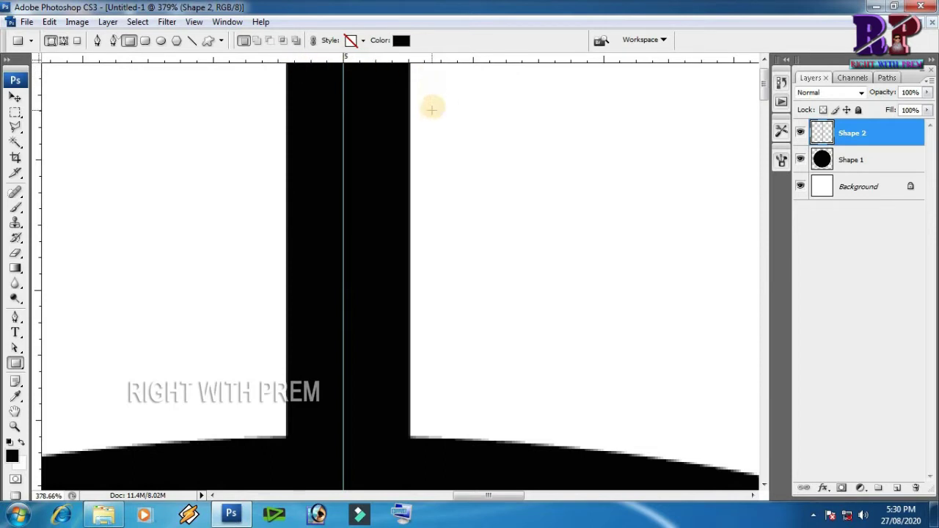
{"action": "key", "text": "ctrl+t"}
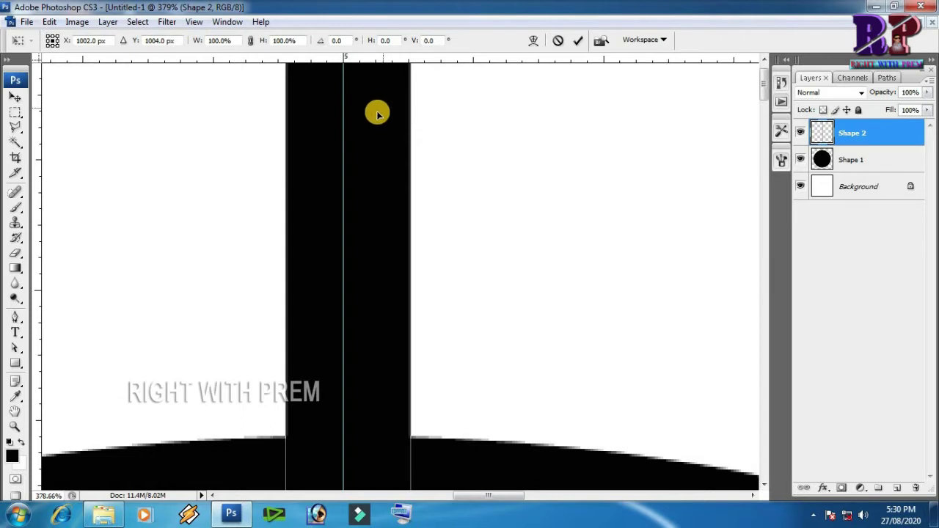
{"action": "left_click_drag", "start_coordinate": [376, 127], "coordinate": [369, 130]}
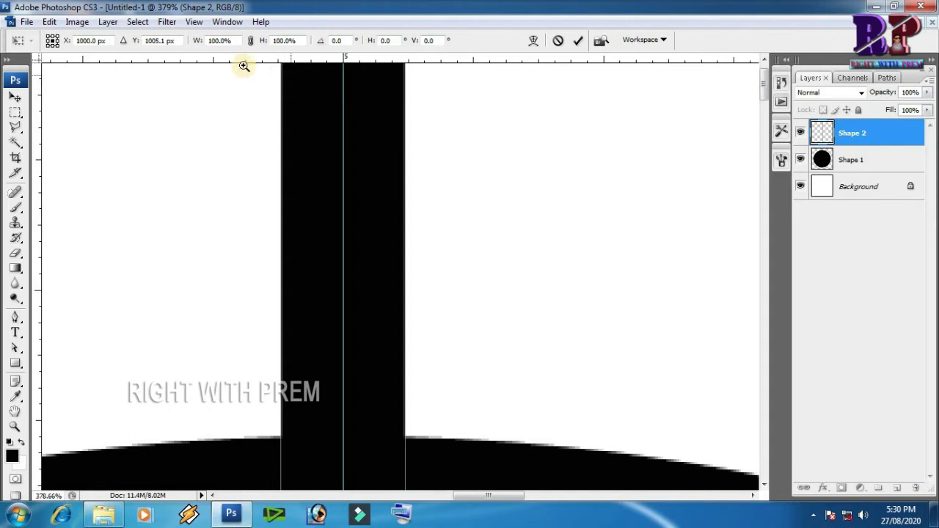
{"action": "left_click", "coordinate": [356, 125]}
{"action": "left_click", "coordinate": [401, 129]}
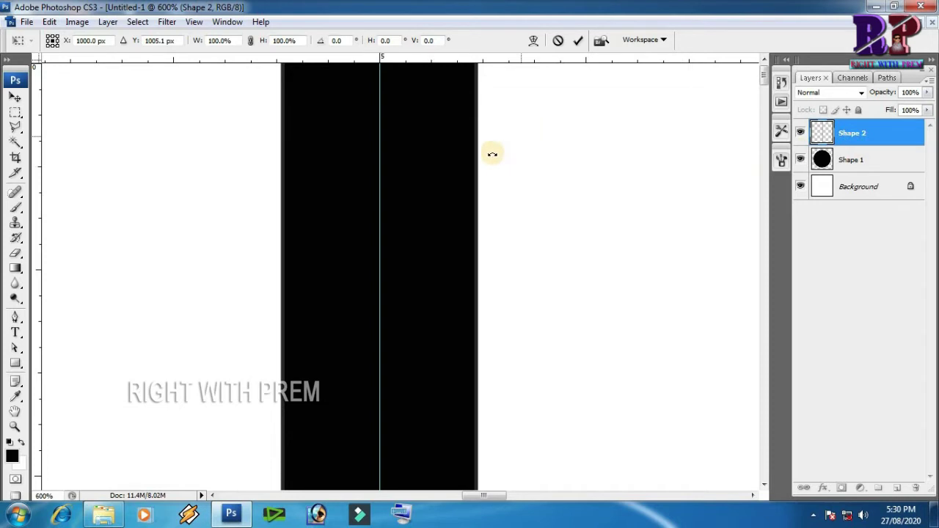
{"action": "left_click_drag", "start_coordinate": [481, 174], "coordinate": [483, 174]}
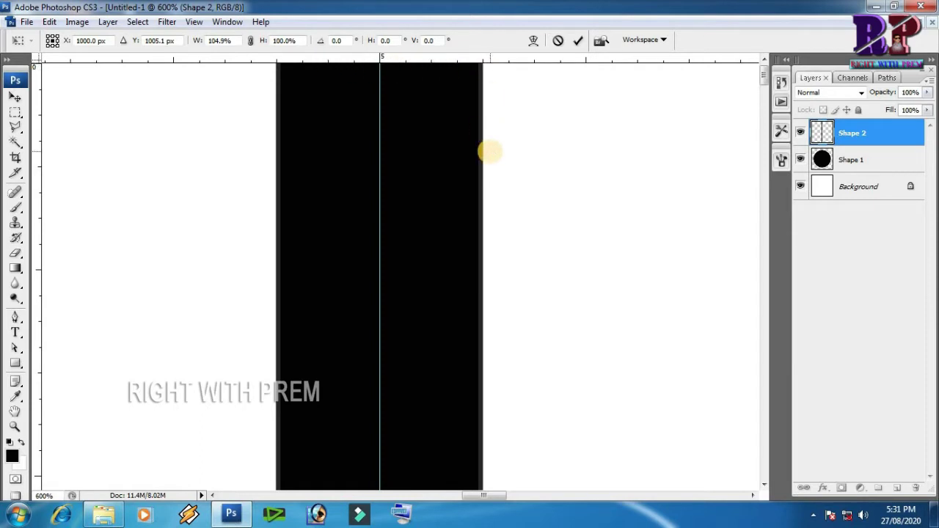
{"action": "key", "text": "Return"}
{"action": "key", "text": "ctrl+minus"}
{"action": "key", "text": "ctrl+minus"}
{"action": "key", "text": "ctrl+minus"}
{"action": "key", "text": "ctrl+minus"}
{"action": "key", "text": "ctrl+minus"}
{"action": "key", "text": "ctrl+minus"}
{"action": "key", "text": "ctrl+minus"}
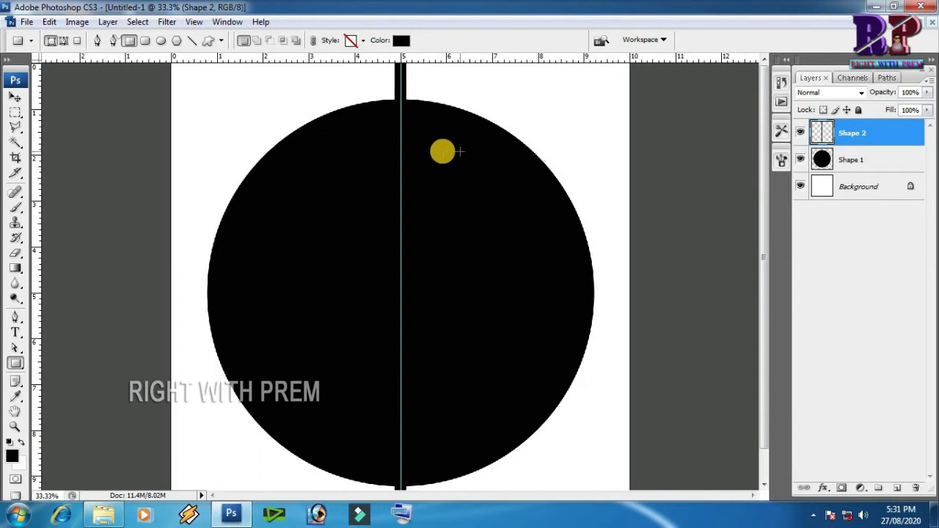
Check the stripe's edges with Free Transform, then clear the vertical guide
{"action": "left_click_drag", "start_coordinate": [444, 138], "coordinate": [479, 125]}
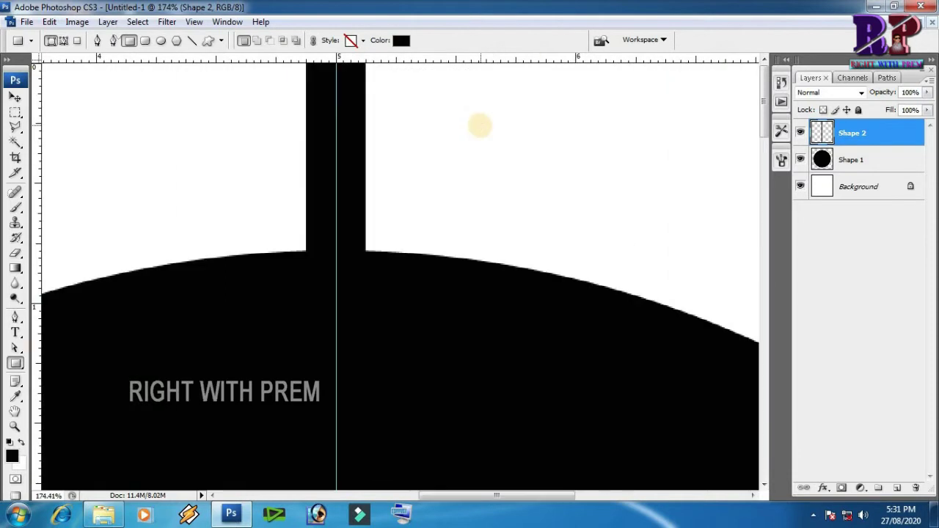
{"action": "key", "text": "ctrl+t"}
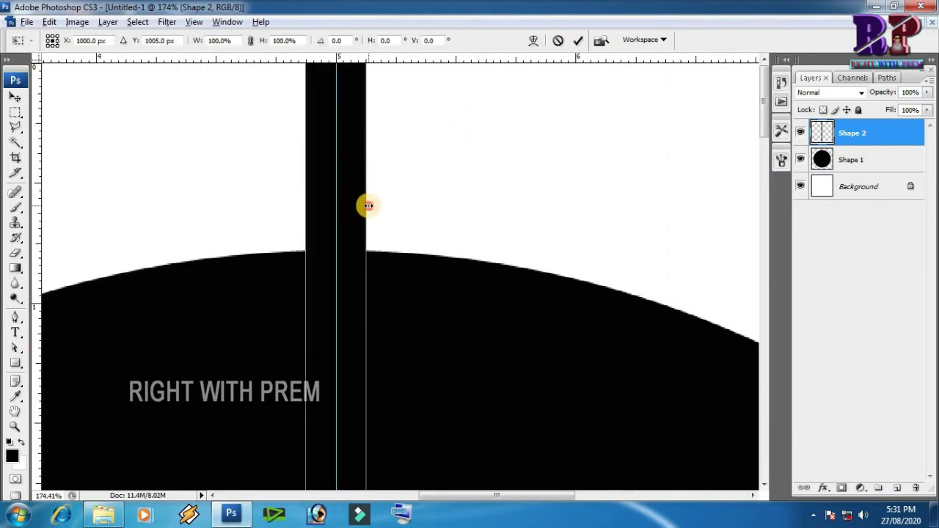
{"action": "key", "text": "Return"}
{"action": "key", "text": "ctrl+minus"}
{"action": "key", "text": "ctrl+minus"}
{"action": "key", "text": "ctrl+minus"}
{"action": "key", "text": "ctrl+minus"}
{"action": "key", "text": "ctrl+minus"}
{"action": "key", "text": "ctrl+minus"}
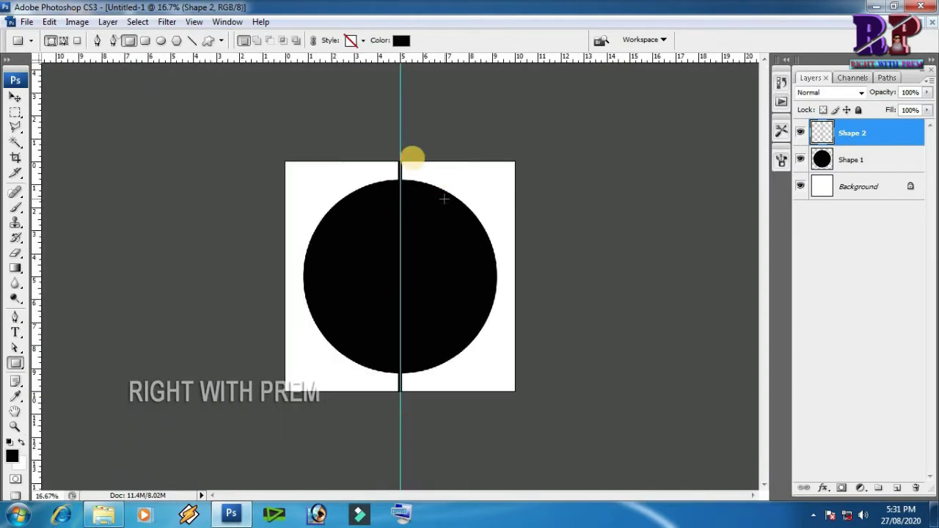
{"action": "left_click", "coordinate": [194, 22]}
{"action": "left_click", "coordinate": [212, 295]}
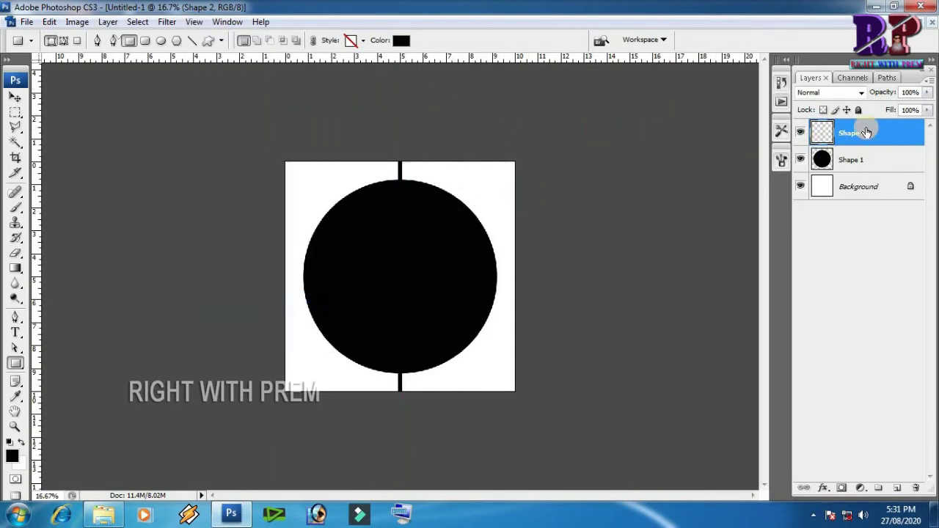
Load Shape 2 Transparency as a selection and check it over the circle layer
{"action": "left_click_drag", "start_coordinate": [375, 151], "coordinate": [402, 180]}
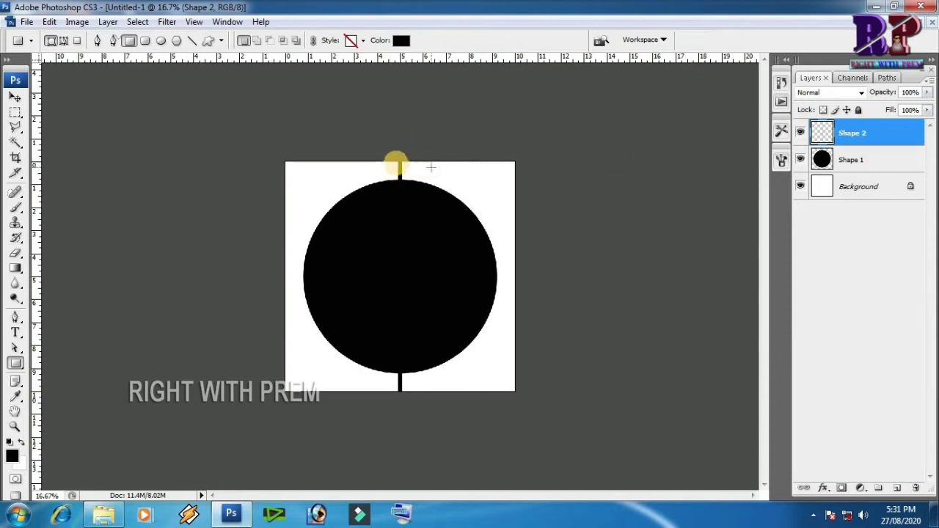
{"action": "left_click", "coordinate": [137, 22]}
{"action": "left_click", "coordinate": [157, 242]}
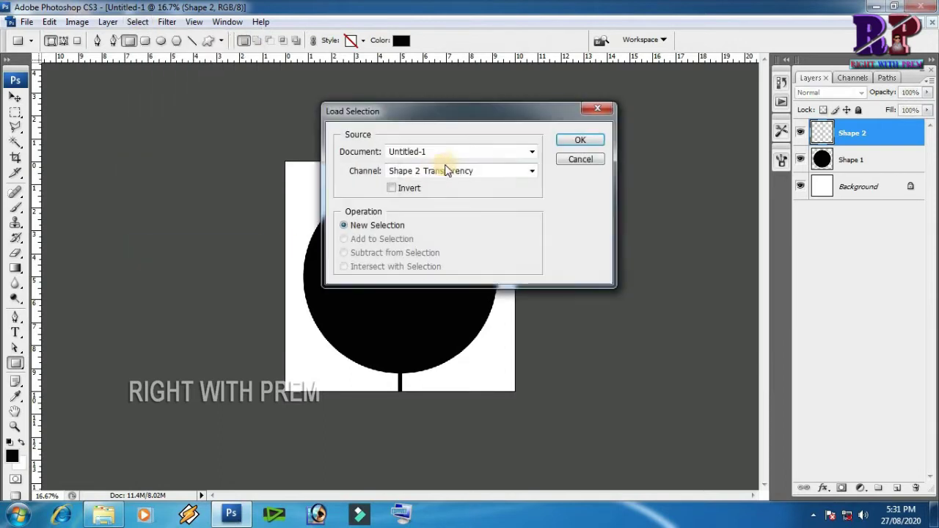
{"action": "left_click", "coordinate": [580, 140]}
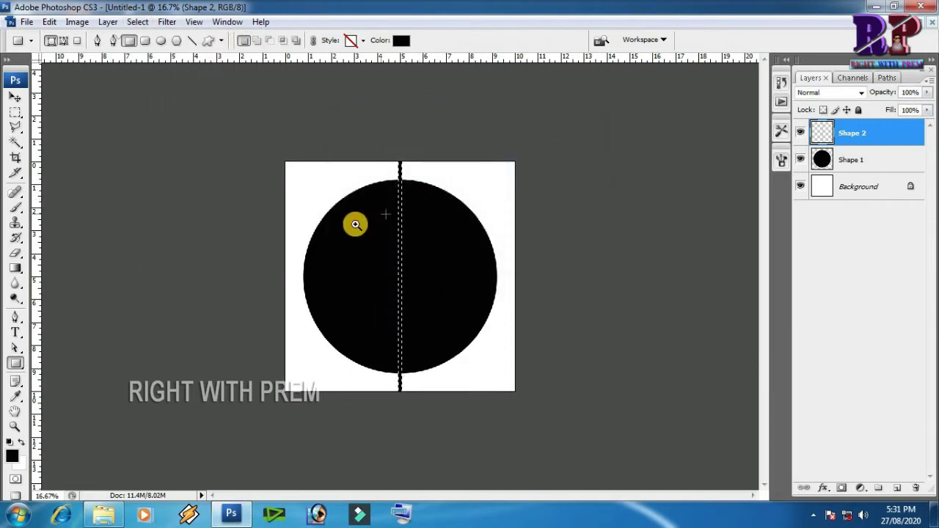
{"action": "left_click_drag", "start_coordinate": [355, 223], "coordinate": [457, 262]}
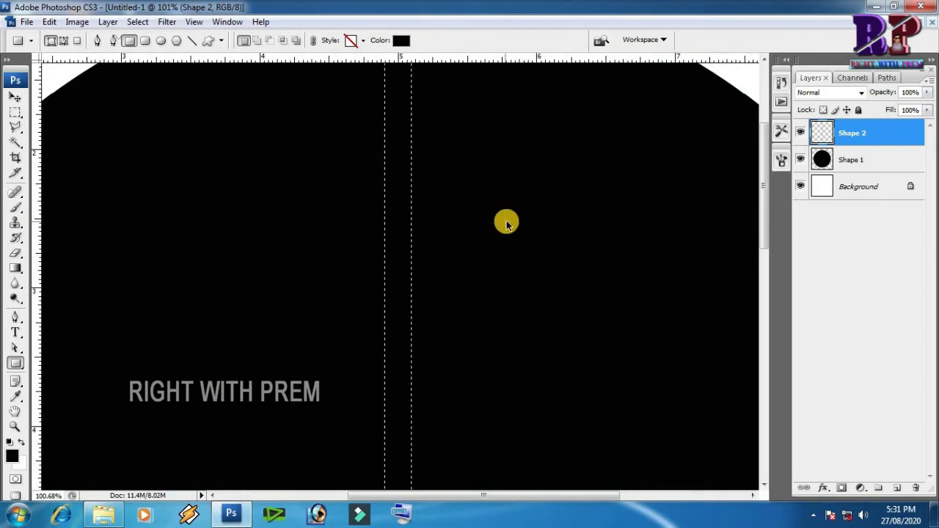
{"action": "key", "text": "ctrl+minus"}
{"action": "key", "text": "ctrl+minus"}
{"action": "key", "text": "ctrl+minus"}
{"action": "key", "text": "ctrl+minus"}
{"action": "key", "text": "ctrl+minus"}
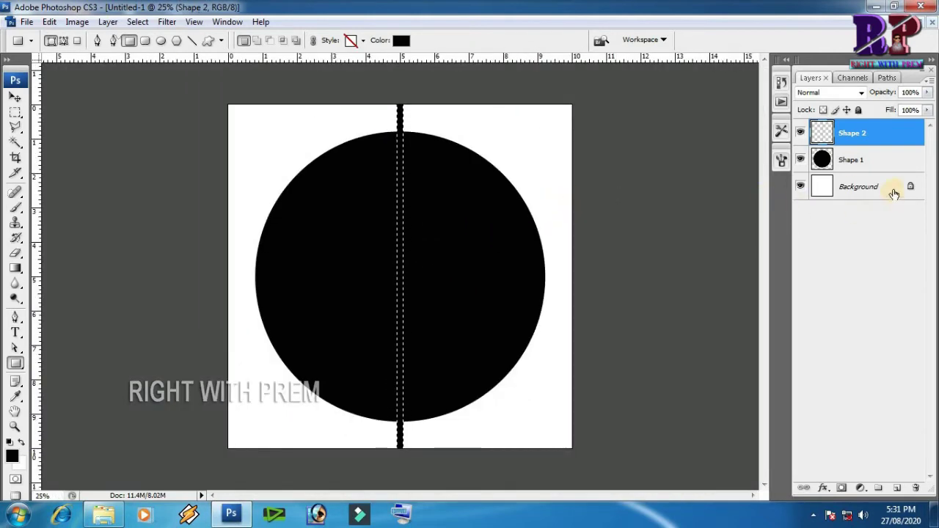
{"action": "left_click", "coordinate": [856, 165]}
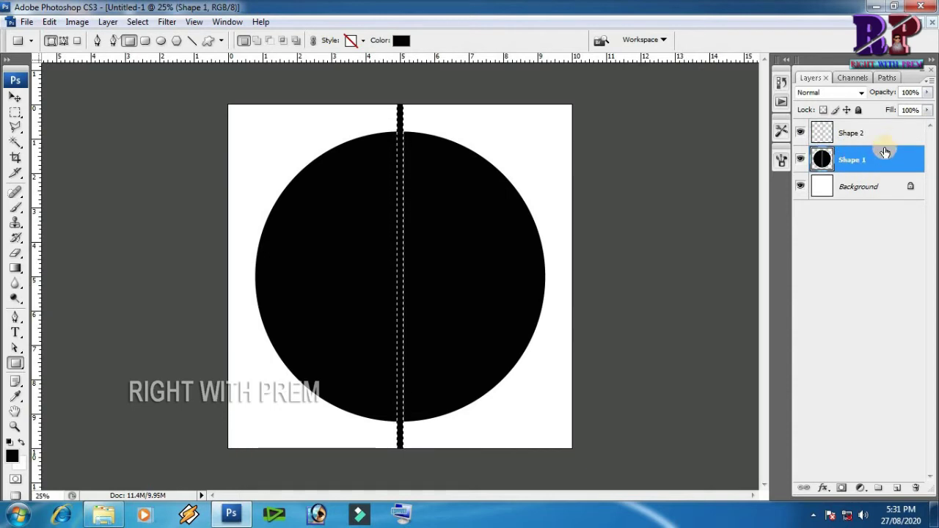
{"action": "left_click", "coordinate": [866, 131]}
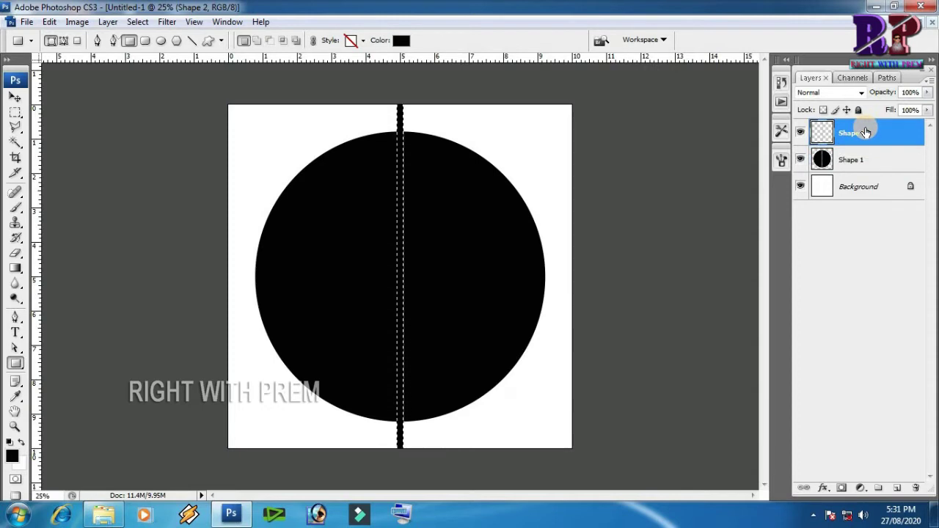
Rotate the stripe 45° and fill its outline with white on circle layer Shape 1
{"action": "key", "text": "ctrl+t"}
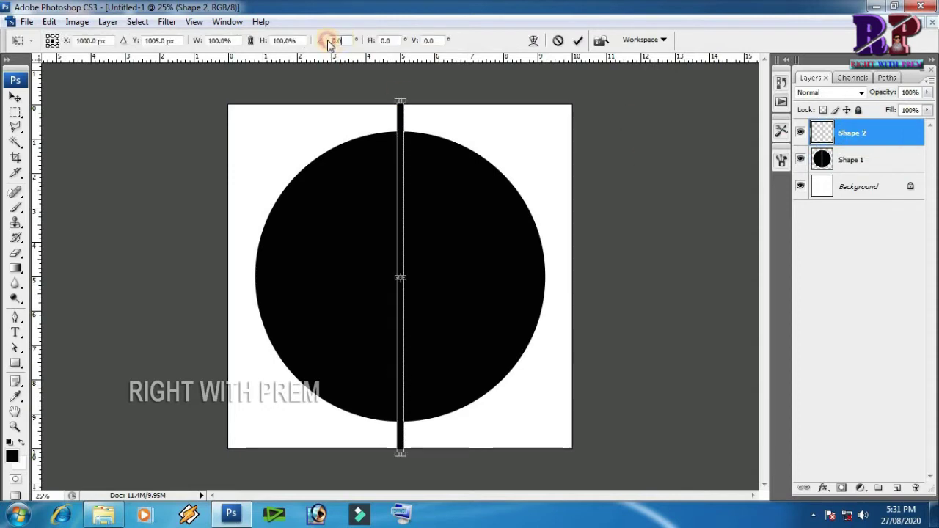
{"action": "type", "text": "4"}
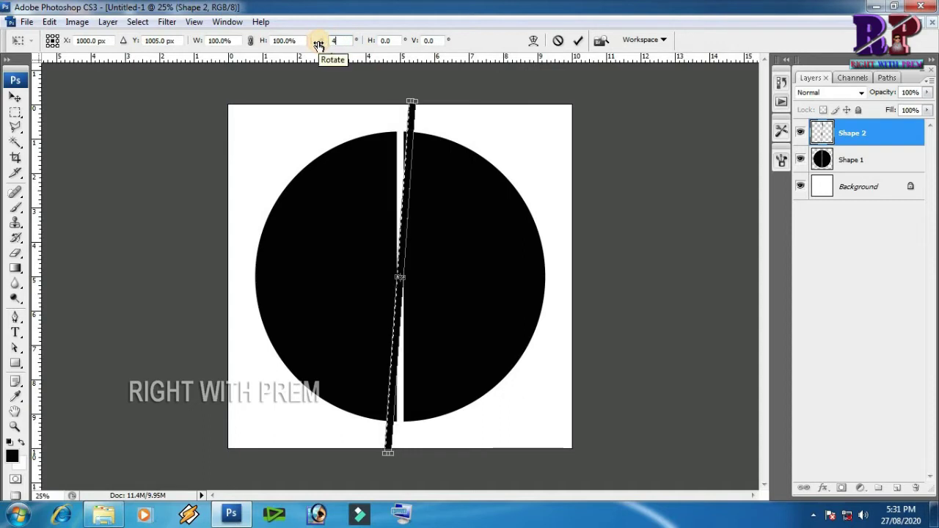
{"action": "type", "text": "5"}
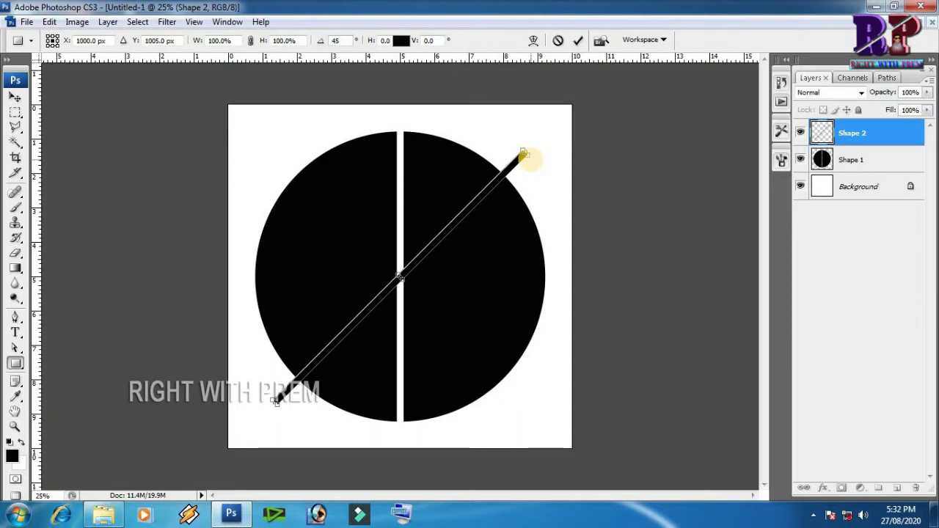
{"action": "key", "text": "Return"}
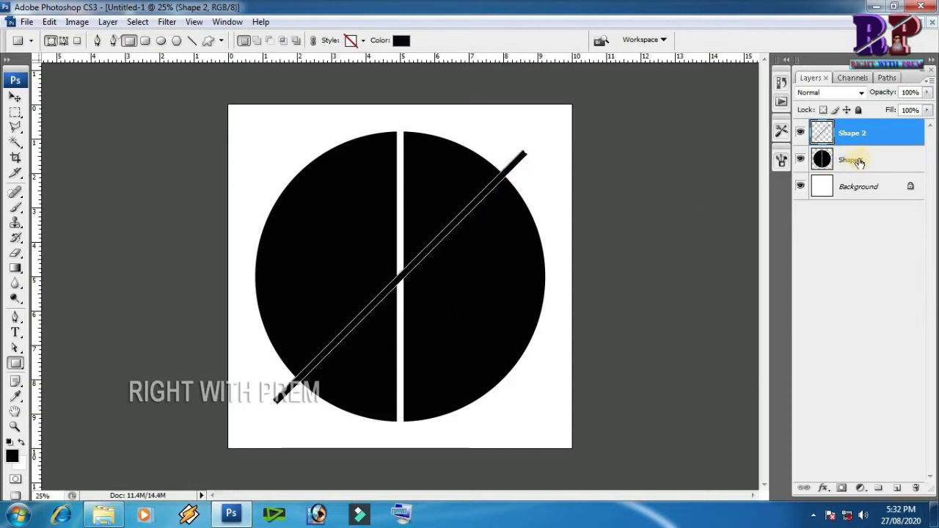
{"action": "left_click", "coordinate": [875, 160]}
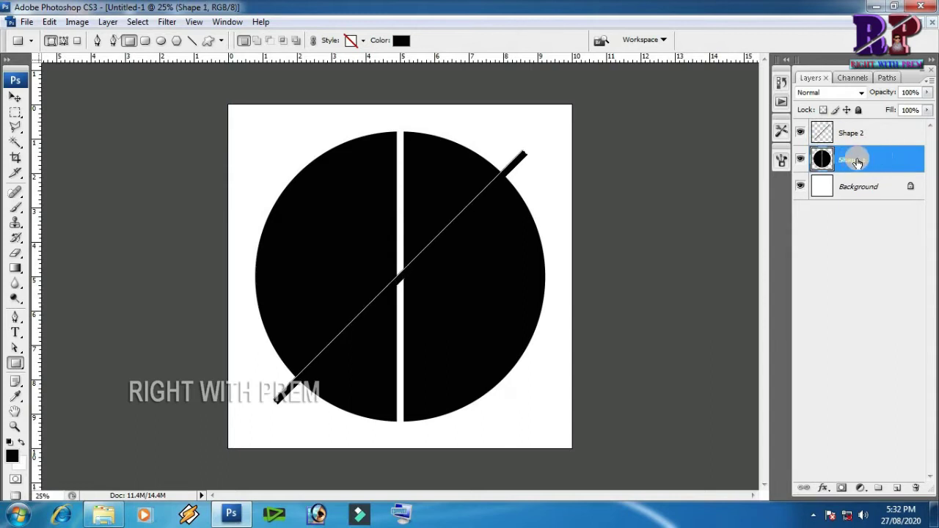
{"action": "key", "text": "ctrl+Delete"}
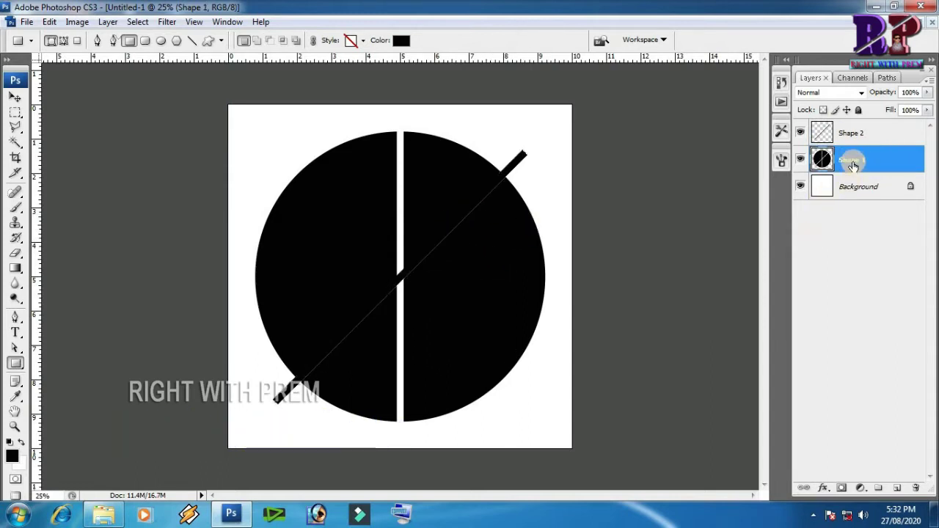
{"action": "left_click", "coordinate": [822, 159], "text": "ctrl"}
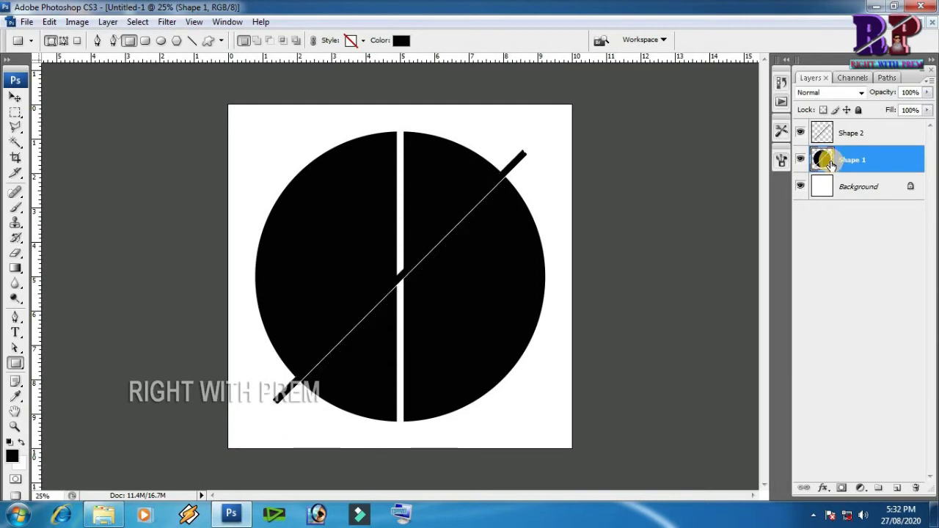
Set the Layers panel thumbnails to the largest size and reselect Shape 2
{"action": "left_click", "coordinate": [929, 78]}
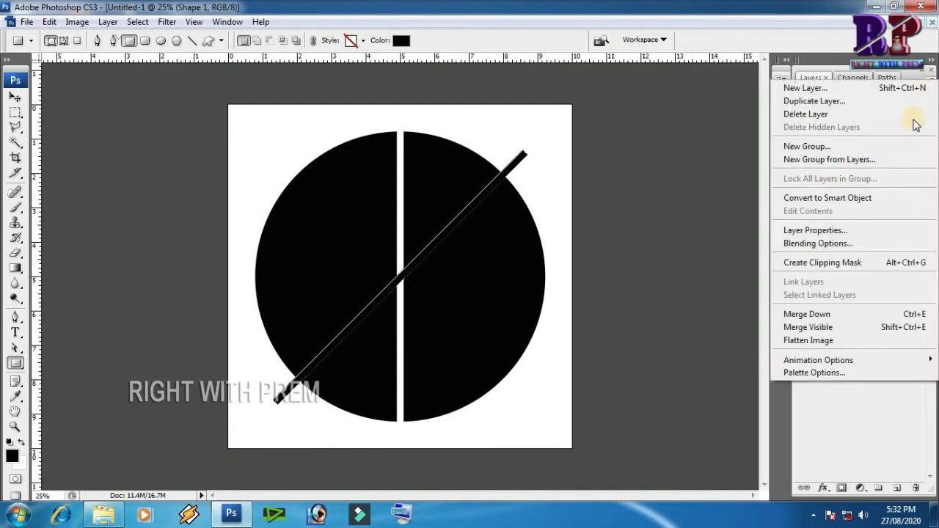
{"action": "left_click", "coordinate": [831, 372]}
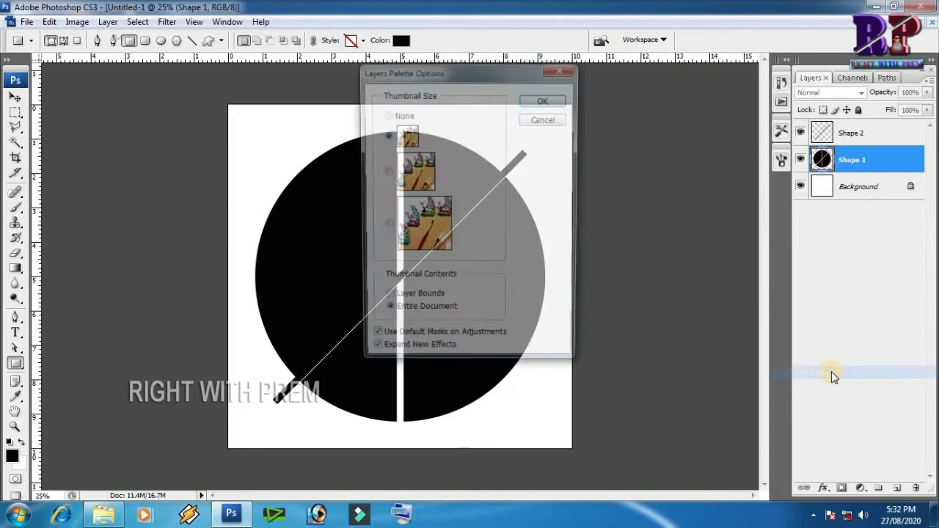
{"action": "left_click", "coordinate": [543, 103]}
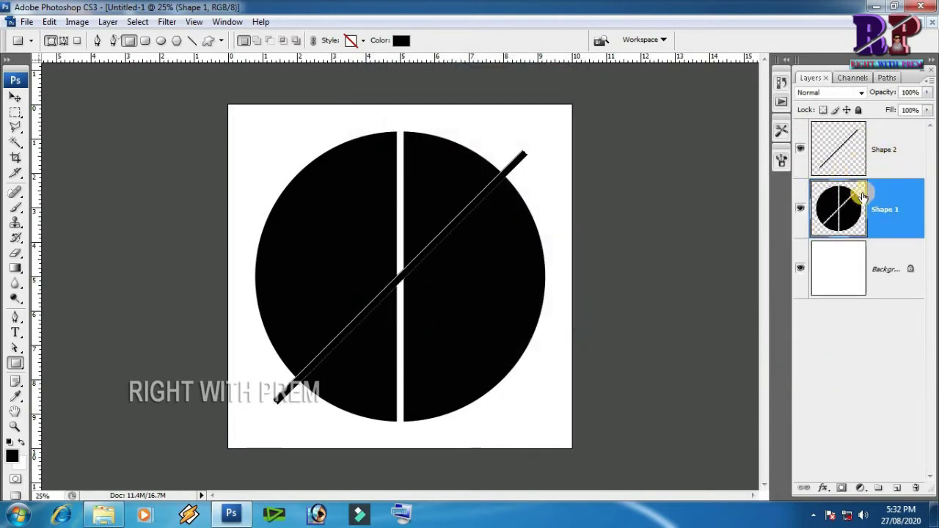
{"action": "left_click", "coordinate": [843, 209]}
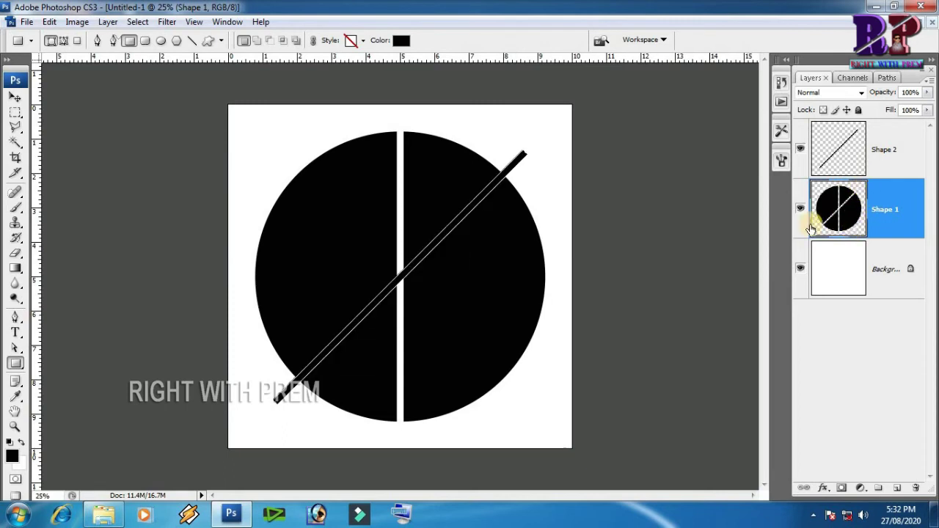
{"action": "left_click", "coordinate": [617, 191]}
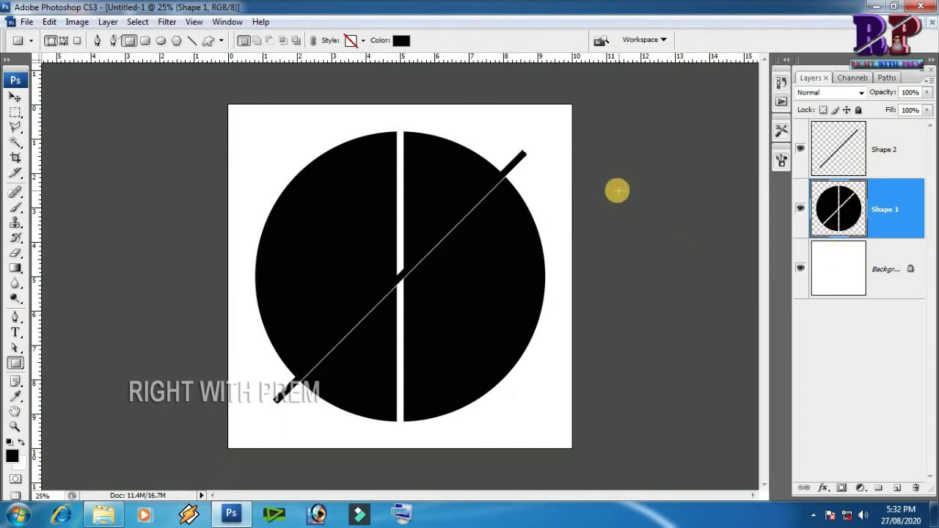
{"action": "left_click", "coordinate": [886, 148]}
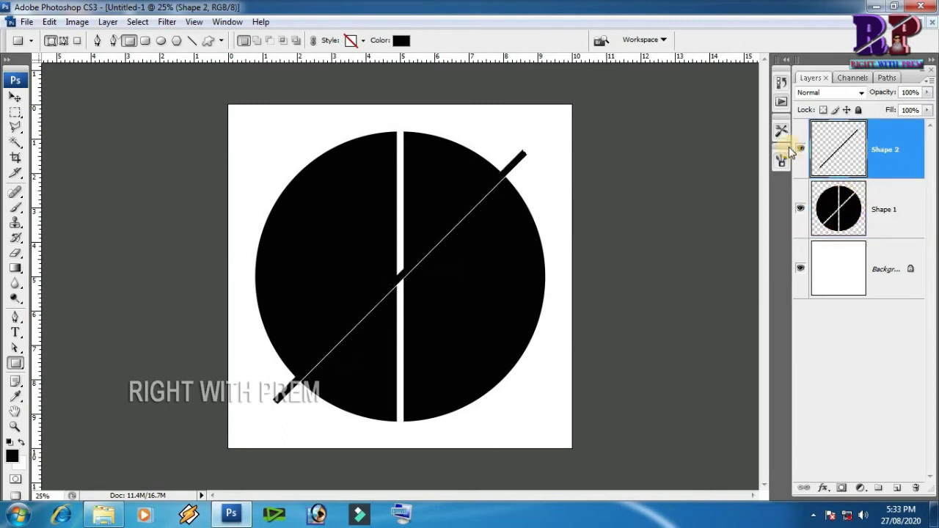
Rotate the Shape 2 bar another 45° so it lies horizontally across the circle
{"action": "key", "text": "ctrl+t"}
{"action": "left_click", "coordinate": [345, 40]}
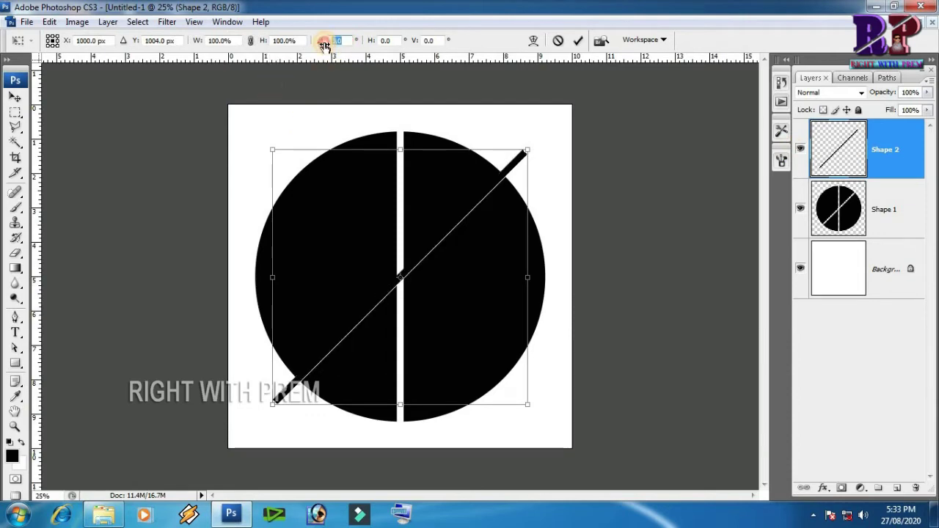
{"action": "type", "text": "45"}
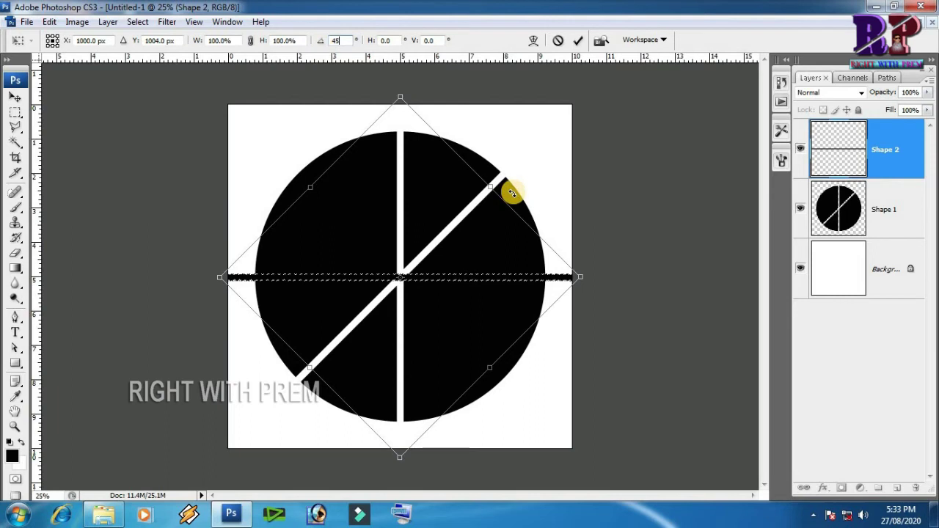
{"action": "key", "text": "Return"}
{"action": "key", "text": "u"}
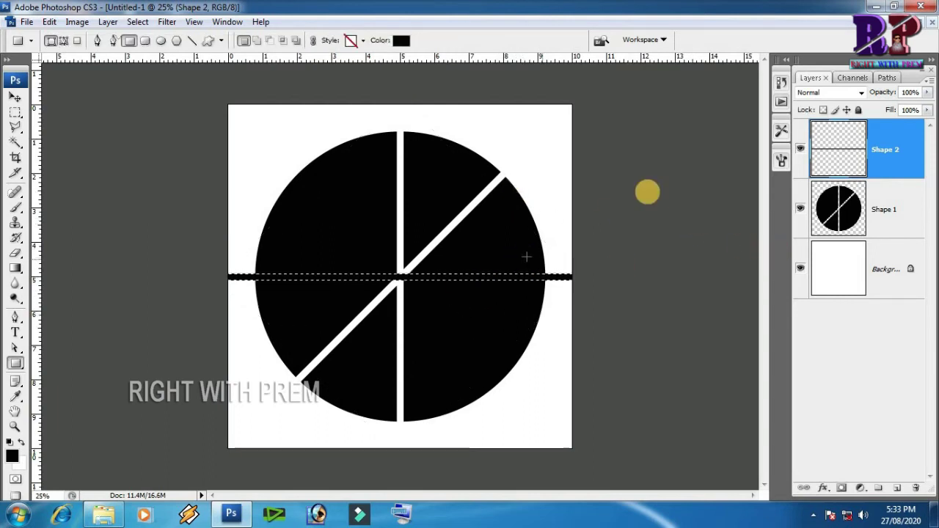
{"action": "left_click", "coordinate": [894, 213]}
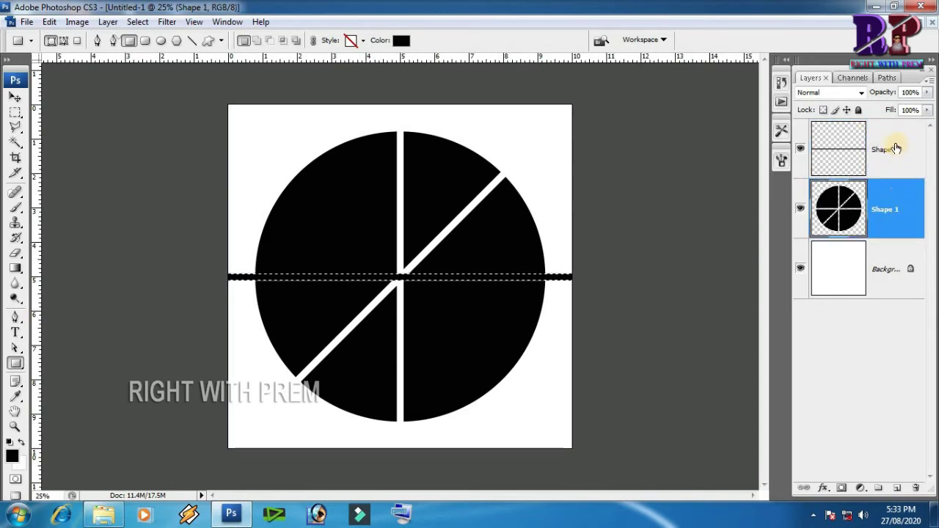
{"action": "left_click", "coordinate": [895, 149]}
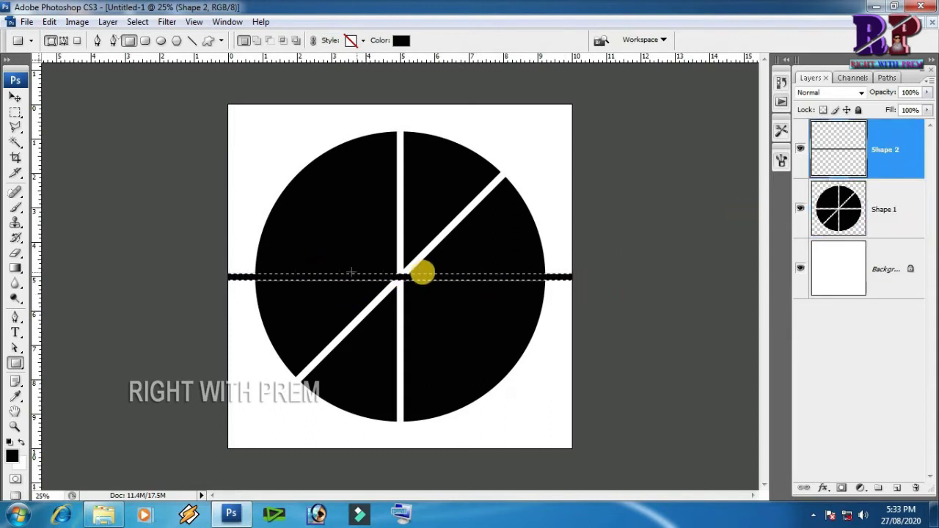
{"action": "key", "text": "ctrl+t"}
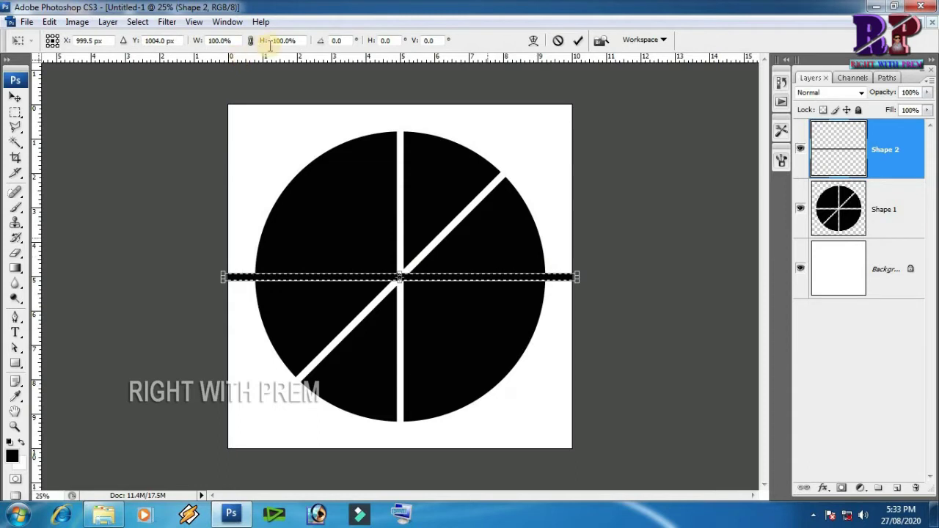
Rotate Shape 2 by 45° to run top-left to bottom-right, zooming in to verify
{"action": "left_click", "coordinate": [344, 39]}
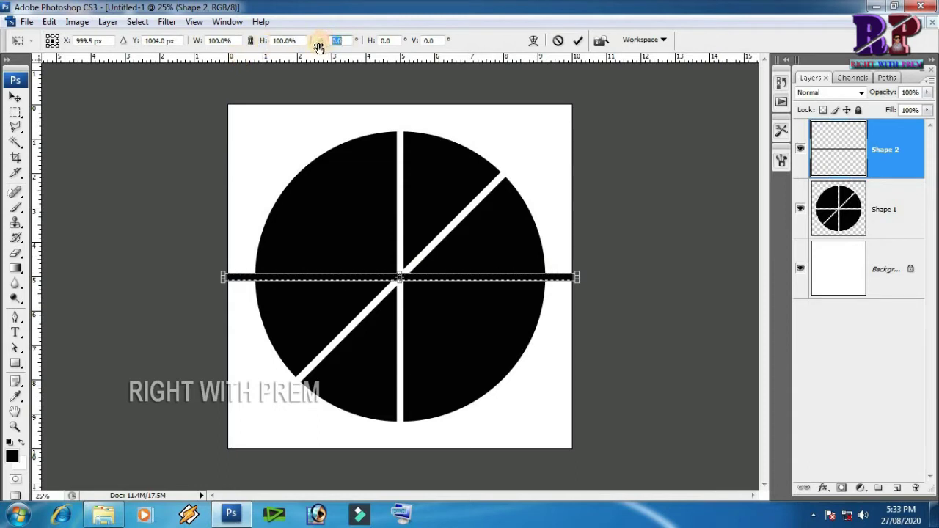
{"action": "type", "text": "45"}
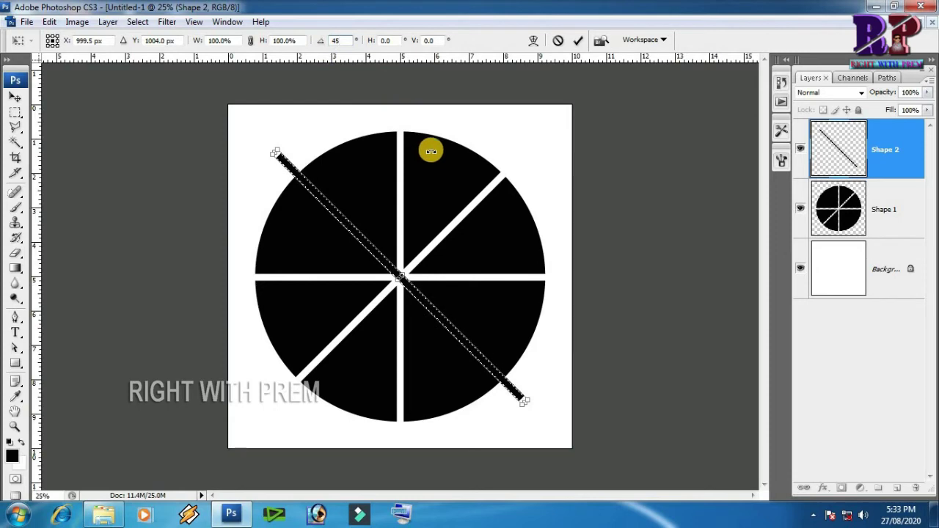
{"action": "left_click_drag", "start_coordinate": [242, 138], "coordinate": [367, 199]}
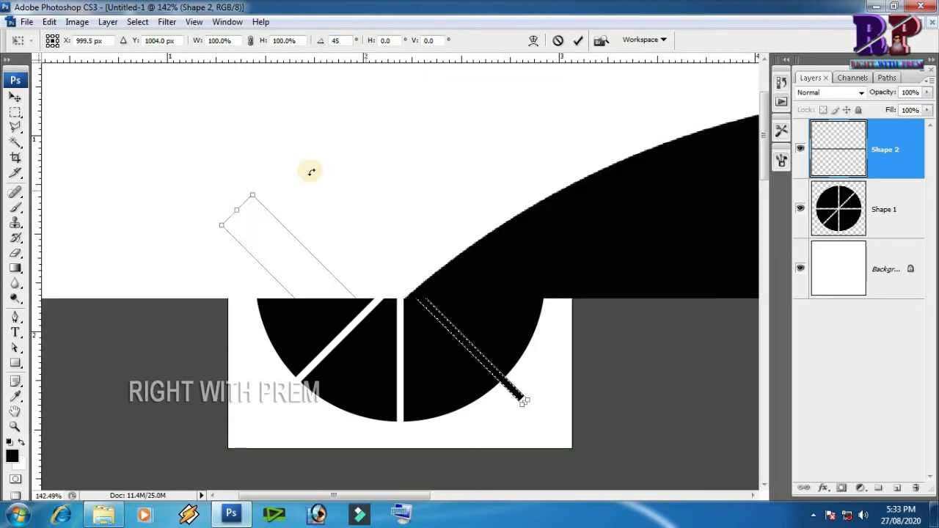
{"action": "double_click", "coordinate": [263, 231]}
{"action": "key", "text": "ctrl+alt+0"}
{"action": "key", "text": "ctrl+minus"}
{"action": "key", "text": "ctrl+minus"}
{"action": "key", "text": "ctrl+minus"}
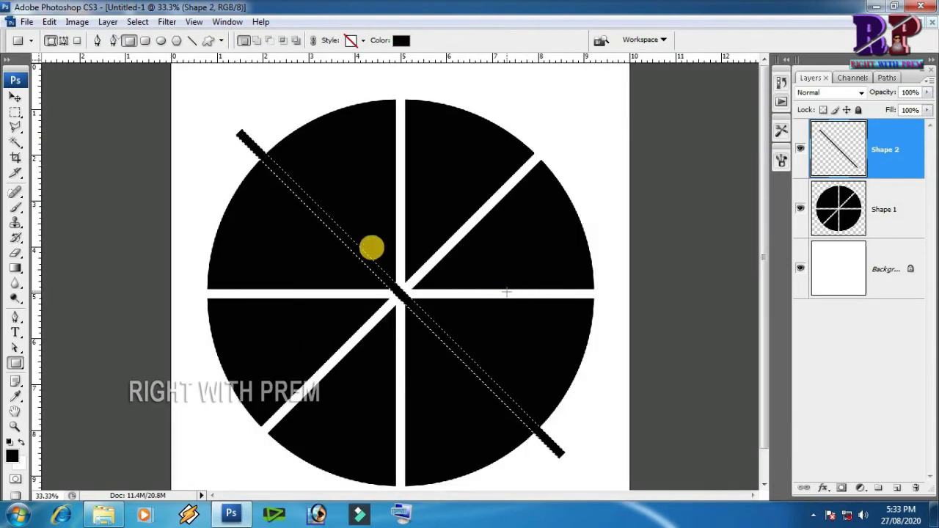
{"action": "left_click_drag", "start_coordinate": [303, 231], "coordinate": [425, 292]}
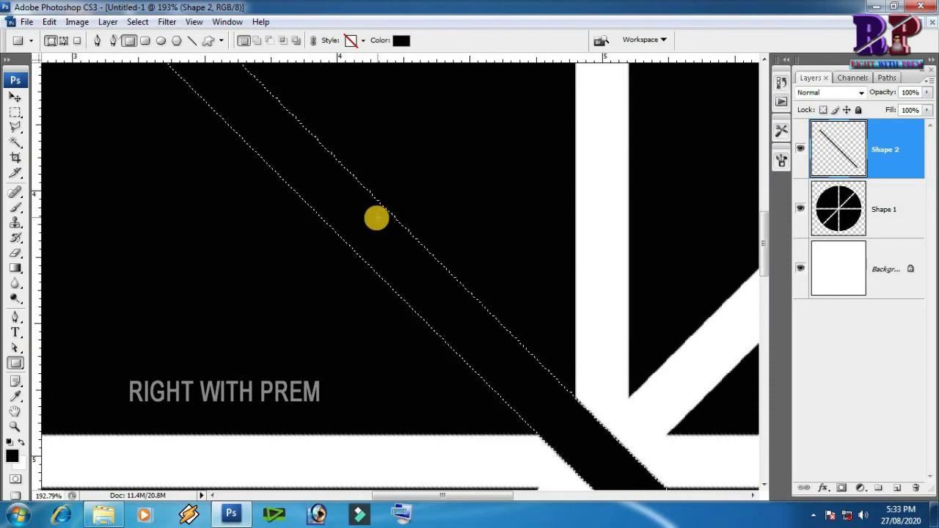
{"action": "key", "text": "ctrl+minus"}
{"action": "key", "text": "ctrl+minus"}
{"action": "key", "text": "ctrl+minus"}
{"action": "key", "text": "ctrl+minus"}
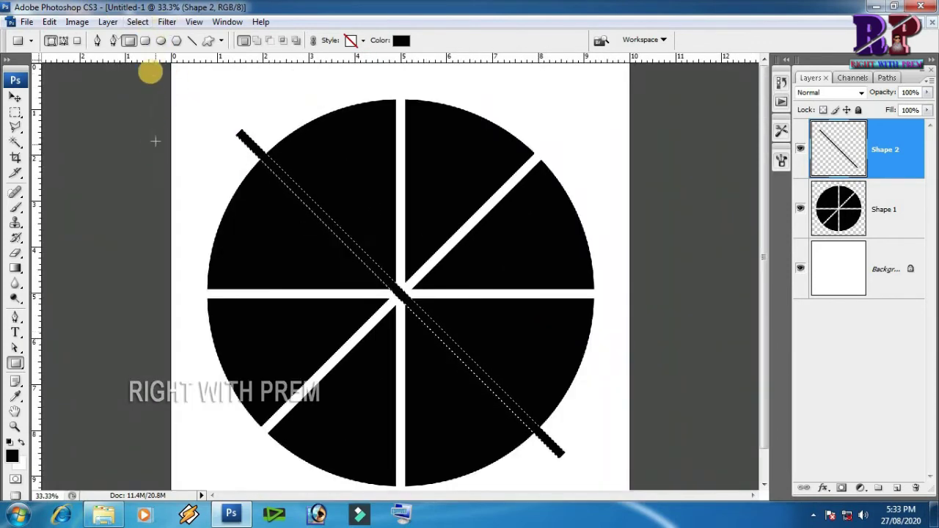
{"action": "left_click", "coordinate": [137, 22]}
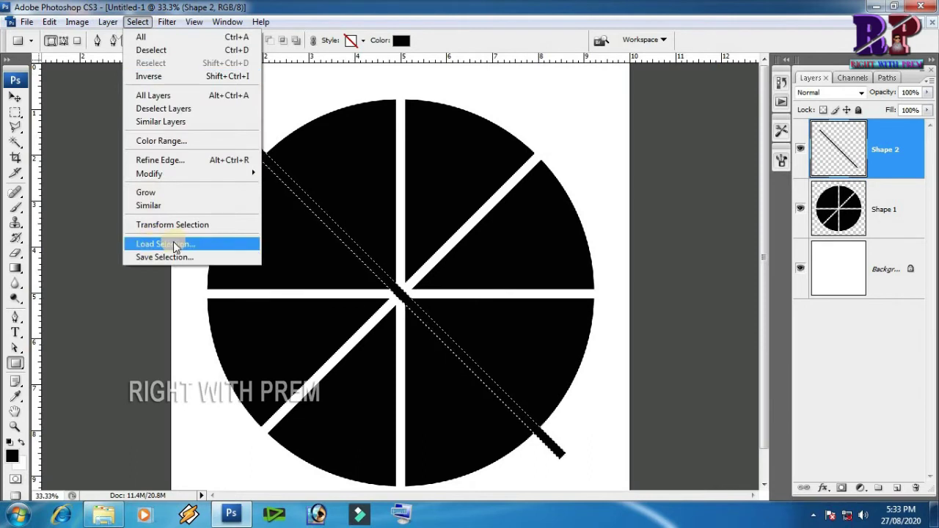
Delete the leftover Shape 2 bar layer, leaving its diagonal gap cut into the Shape 1 circle
{"action": "left_click", "coordinate": [616, 197]}
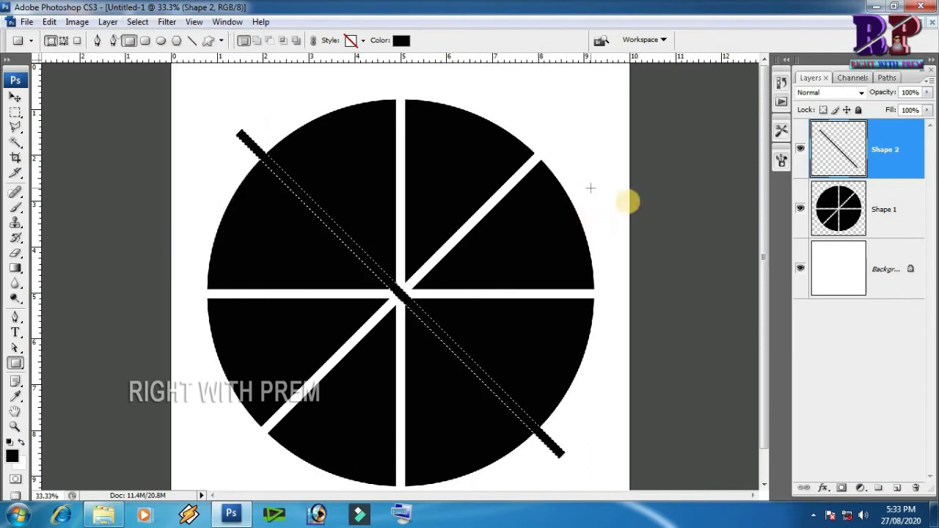
{"action": "left_click", "coordinate": [881, 212]}
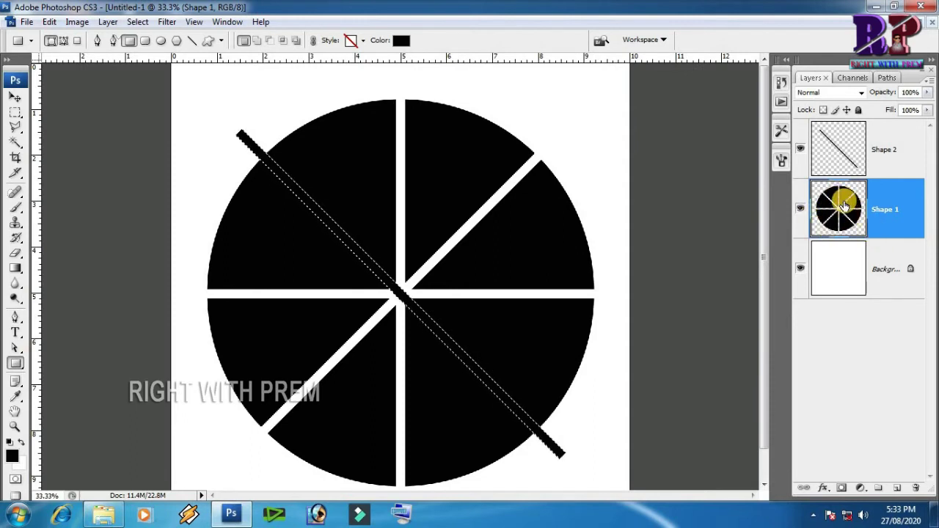
{"action": "left_click", "coordinate": [885, 145]}
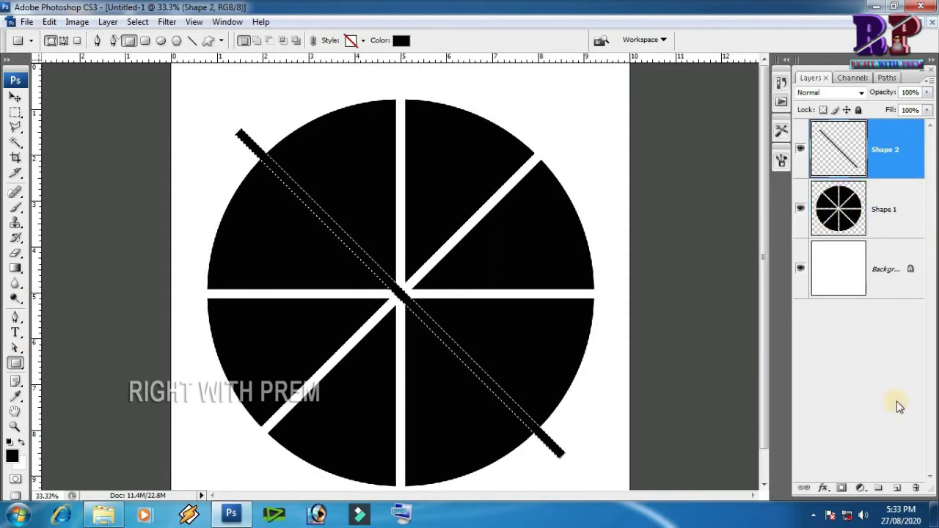
{"action": "left_click", "coordinate": [914, 483]}
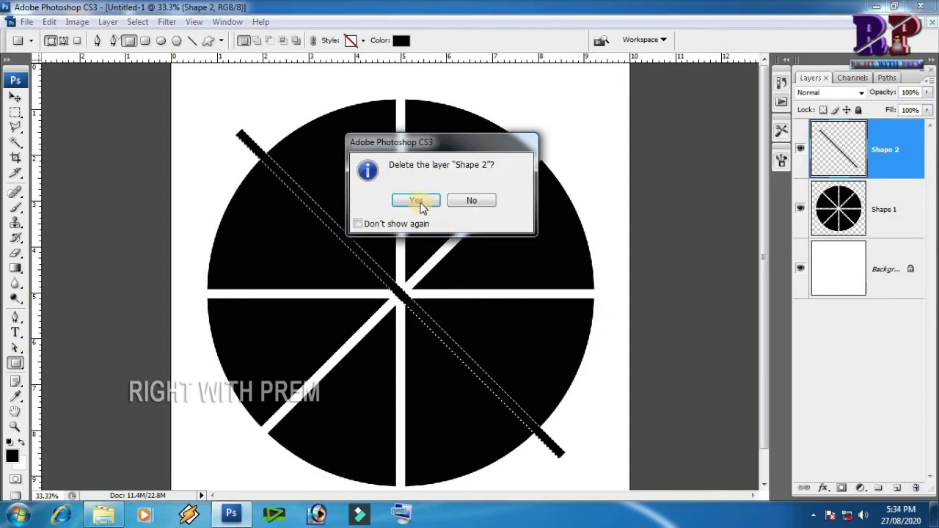
{"action": "left_click", "coordinate": [416, 201]}
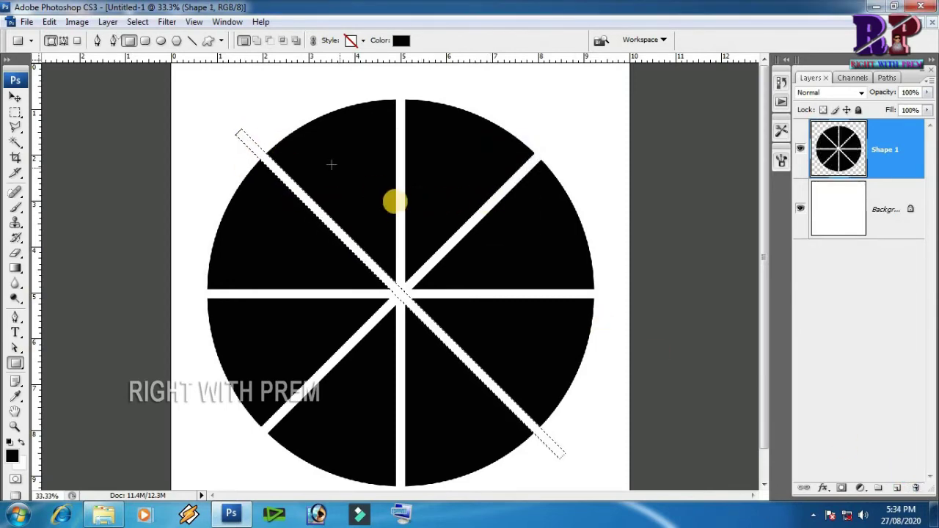
{"action": "key", "text": "Return"}
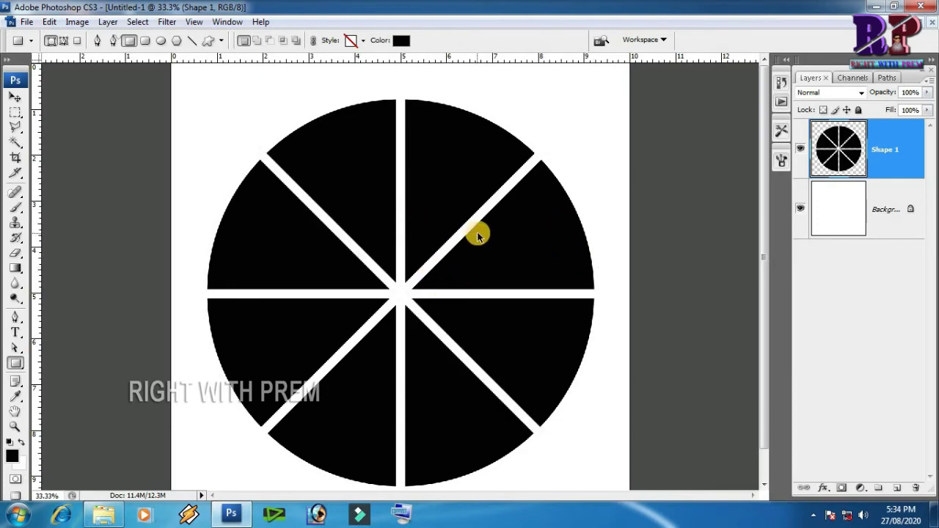
{"action": "key", "text": "ctrl+minus"}
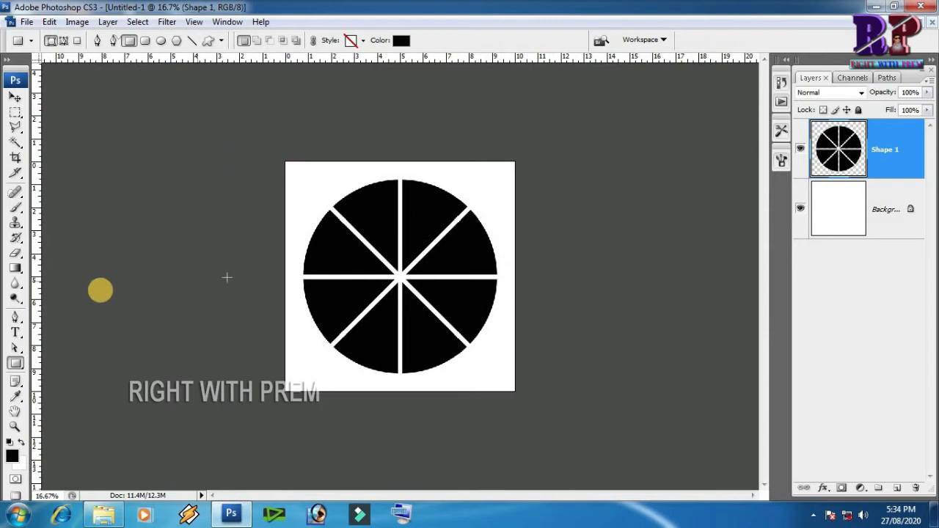
{"action": "right_click", "coordinate": [15, 366]}
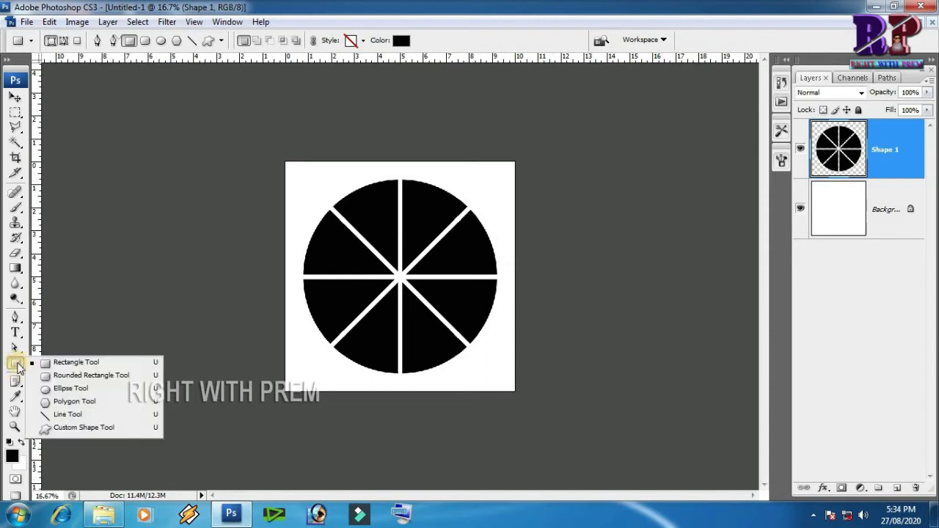
{"action": "left_click", "coordinate": [66, 388]}
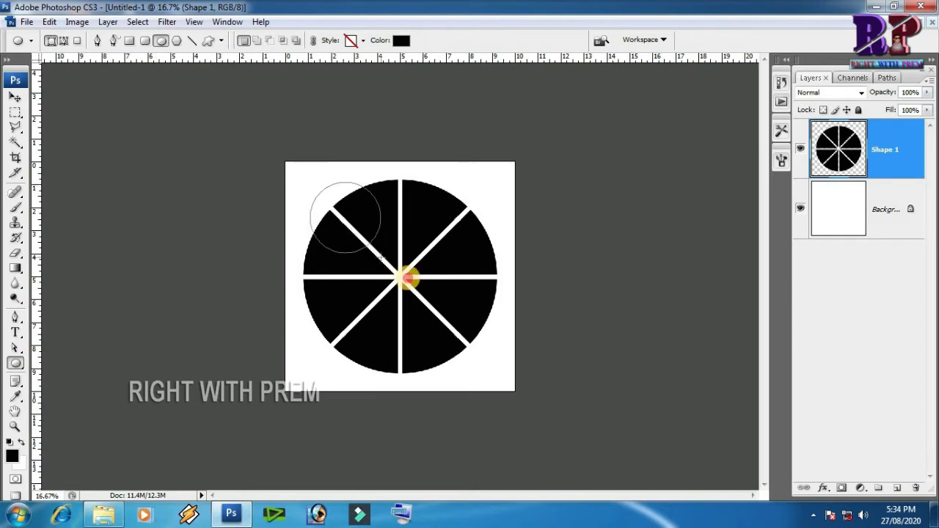
{"action": "left_click_drag", "start_coordinate": [309, 184], "coordinate": [406, 279]}
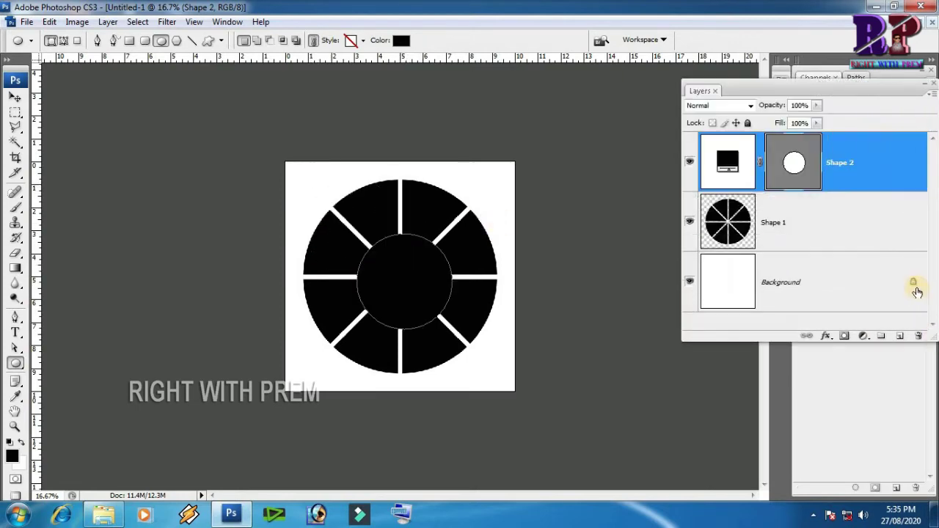
{"action": "right_click", "coordinate": [881, 160]}
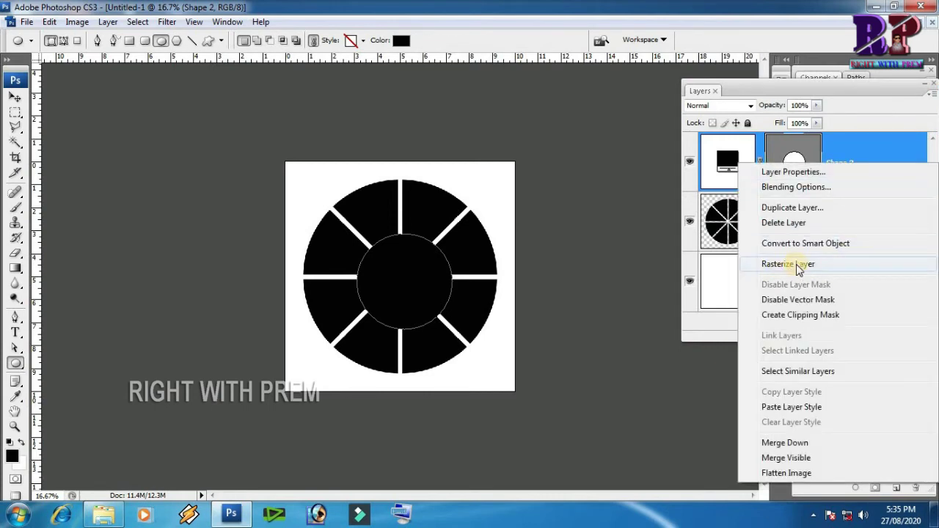
{"action": "left_click", "coordinate": [652, 188]}
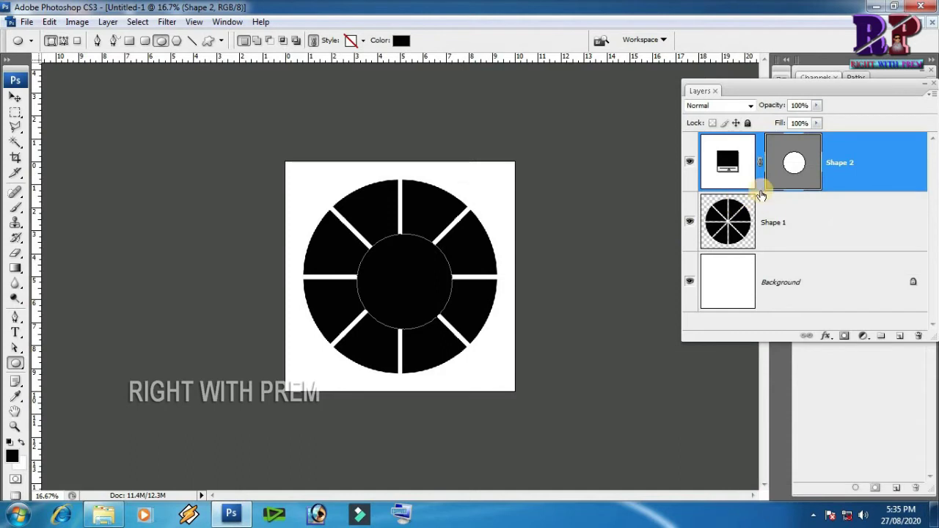
{"action": "right_click", "coordinate": [737, 159]}
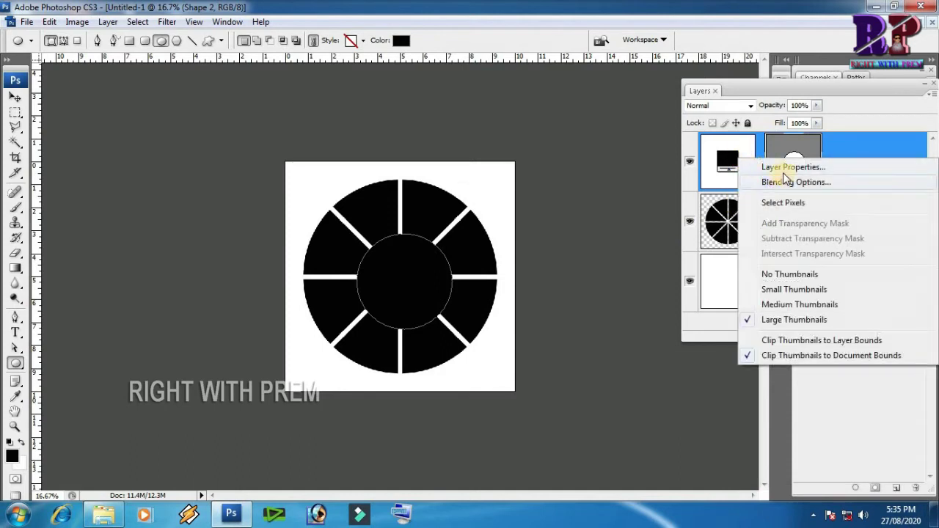
{"action": "left_click", "coordinate": [635, 157]}
{"action": "left_click", "coordinate": [808, 154]}
{"action": "right_click", "coordinate": [809, 154]}
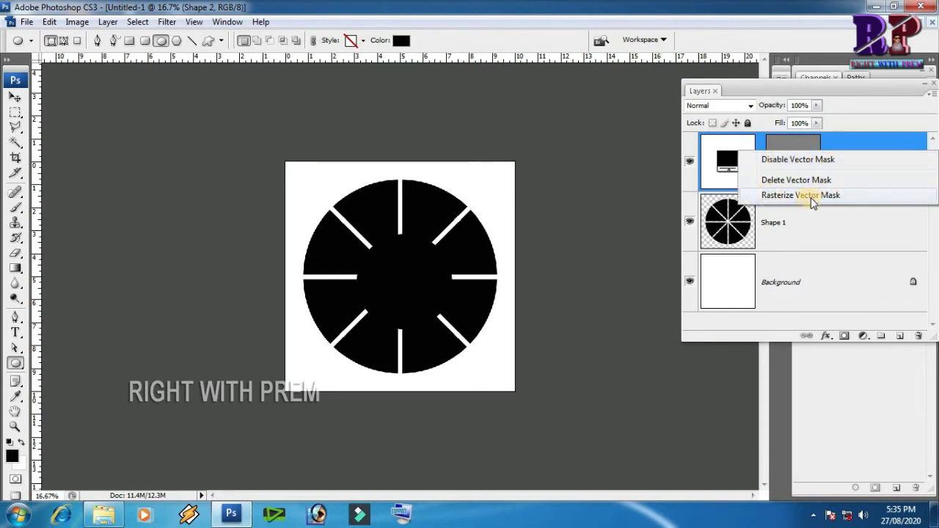
{"action": "left_click", "coordinate": [637, 180]}
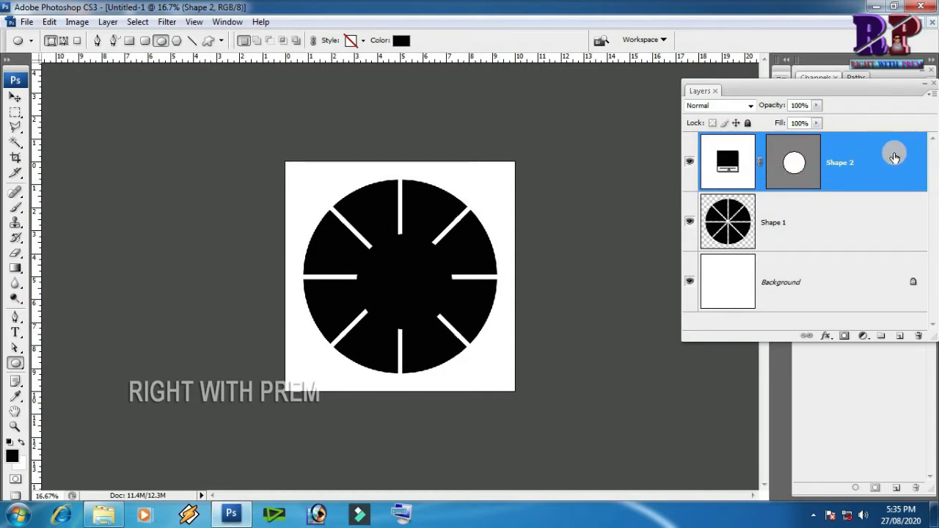
Rasterize the Shape 2 centre circle and align it to the canvas's vertical and horizontal centres
{"action": "right_click", "coordinate": [894, 159]}
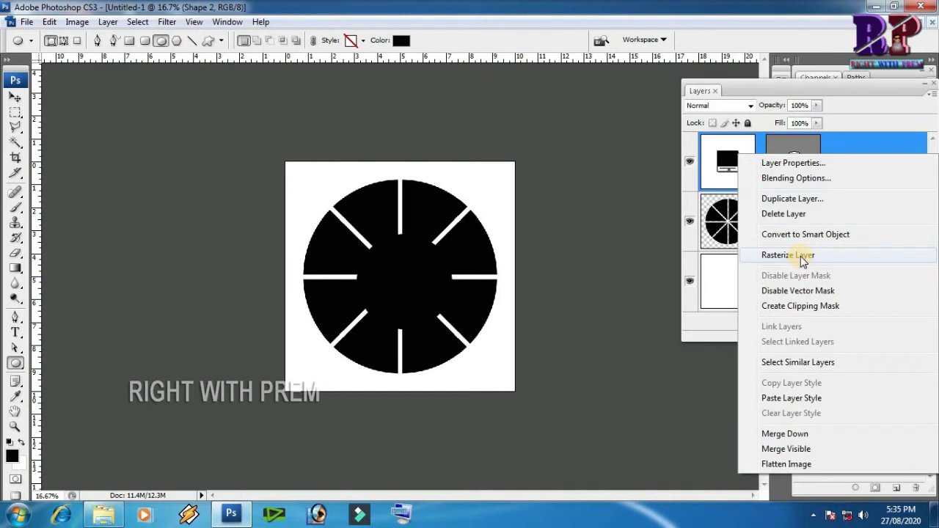
{"action": "left_click", "coordinate": [801, 262]}
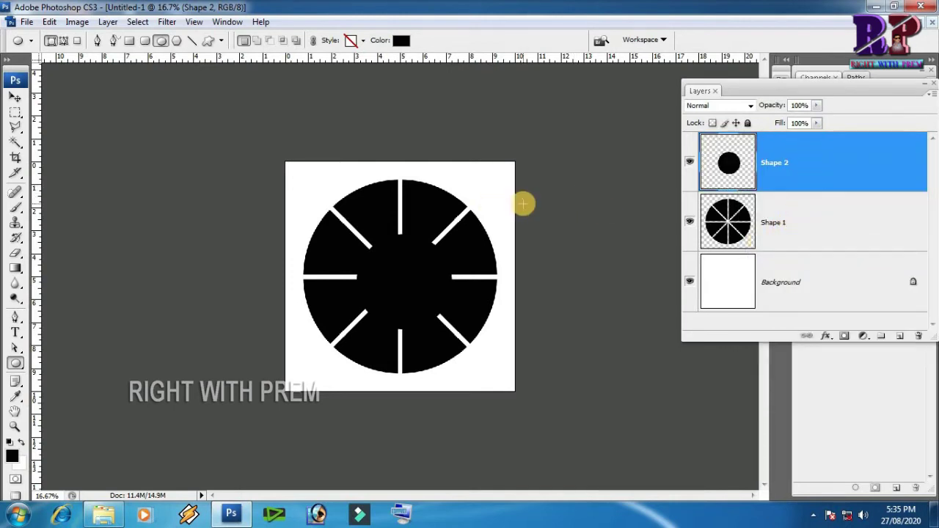
{"action": "key", "text": "ctrl+a"}
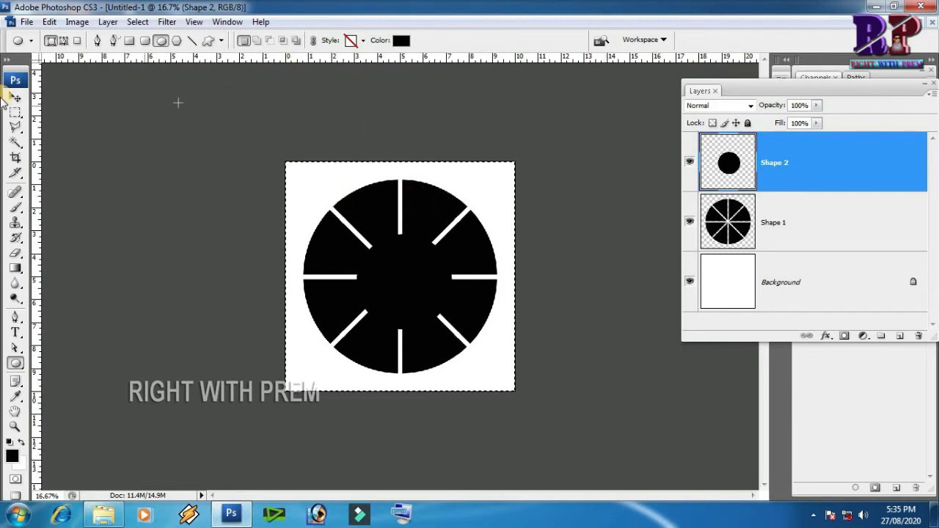
{"action": "left_click", "coordinate": [16, 97]}
{"action": "left_click", "coordinate": [278, 46]}
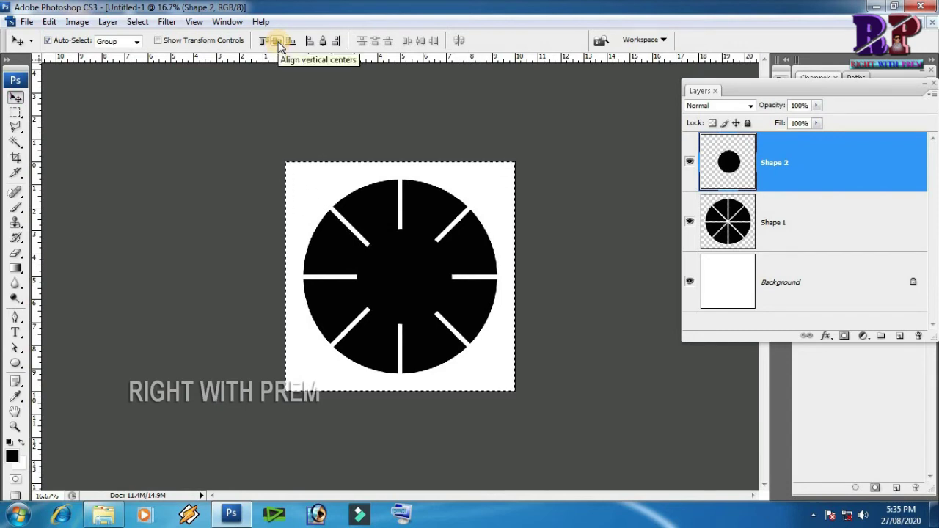
{"action": "left_click", "coordinate": [322, 43]}
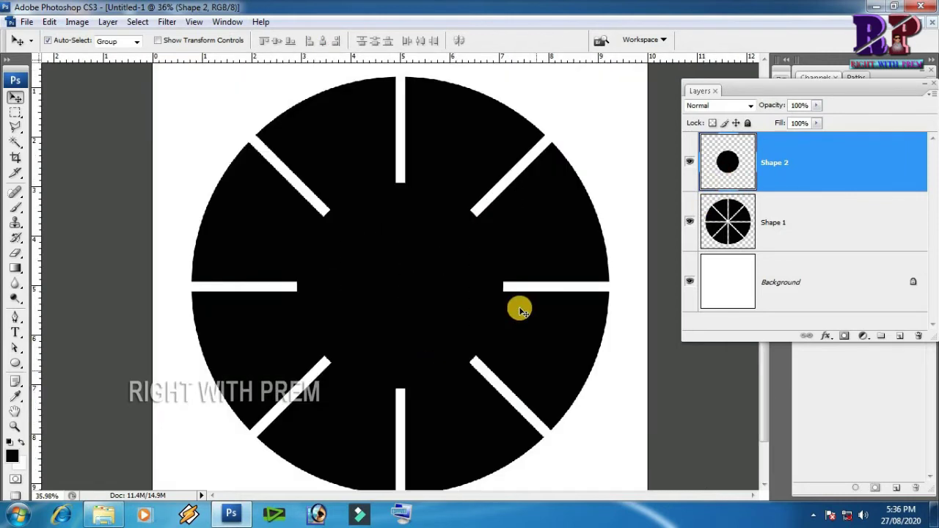
{"action": "left_click", "coordinate": [535, 370]}
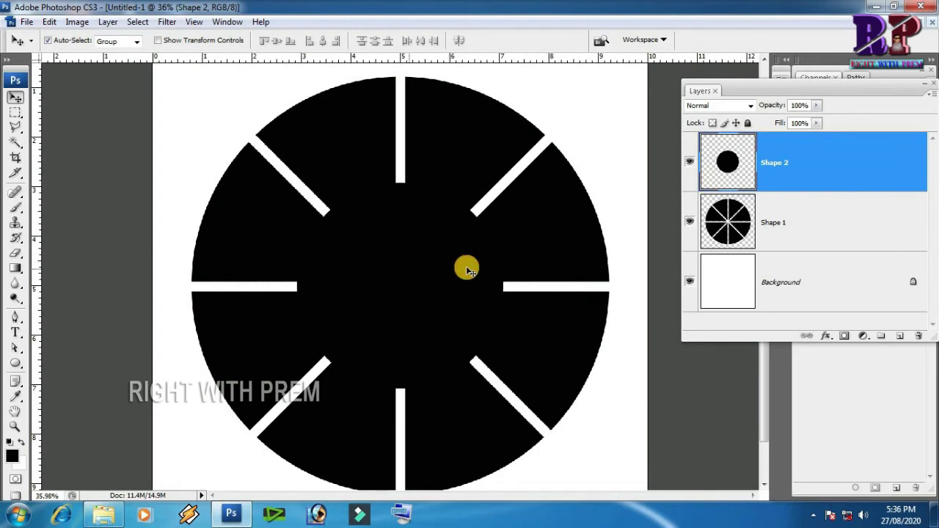
Scale the Shape 2 centre circle down to about 86%
{"action": "key", "text": "ctrl+t"}
{"action": "left_click_drag", "start_coordinate": [503, 182], "coordinate": [489, 202]}
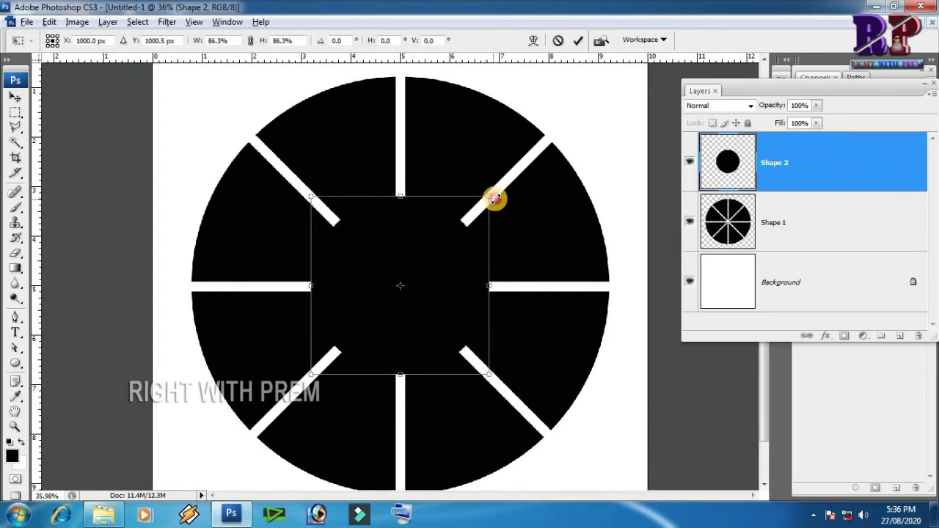
{"action": "key", "text": "Return"}
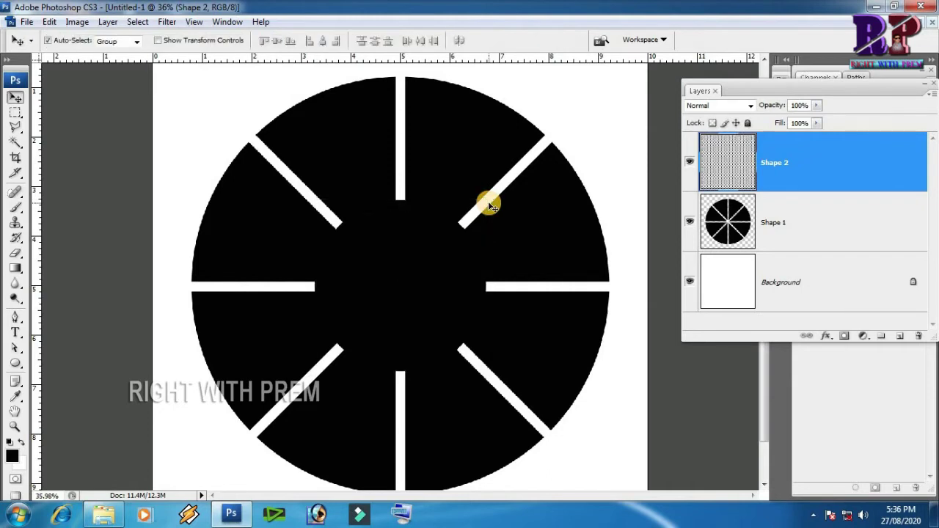
Load the centre circle as a selection and delete that area from the Shape 1 wheel
{"action": "left_click", "coordinate": [138, 22]}
{"action": "left_click", "coordinate": [157, 243]}
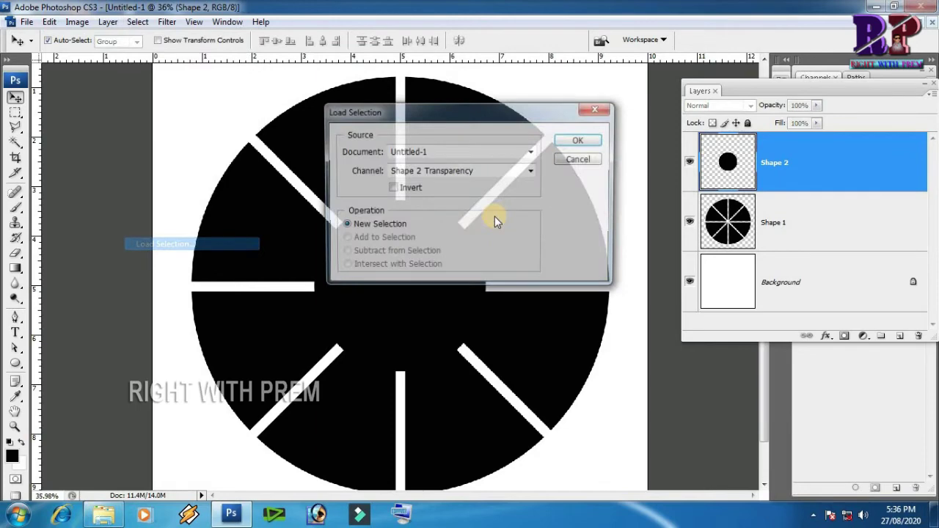
{"action": "left_click", "coordinate": [578, 141]}
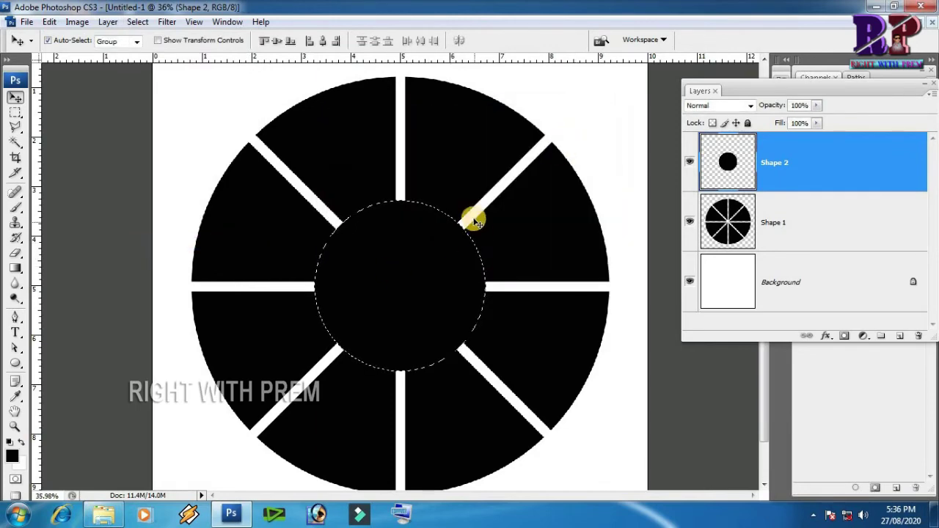
{"action": "left_click", "coordinate": [824, 227]}
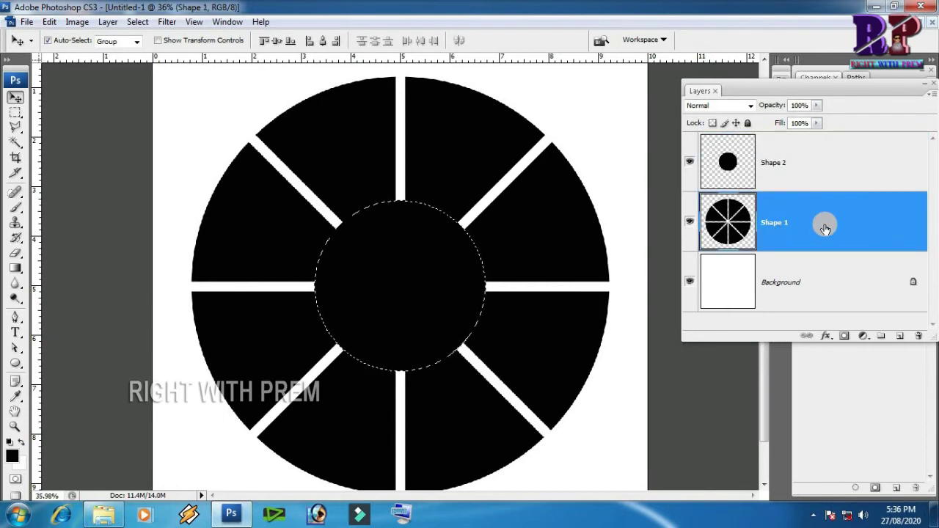
{"action": "key", "text": "Delete"}
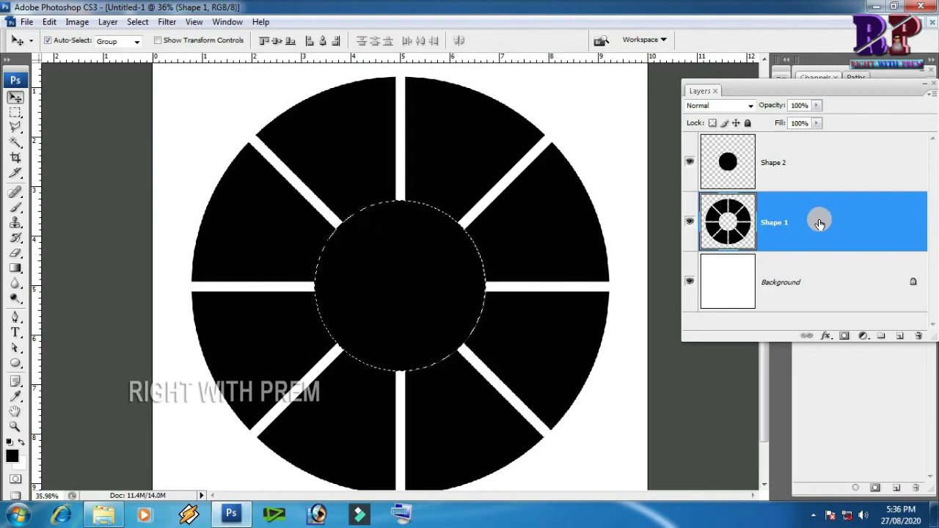
{"action": "left_click", "coordinate": [719, 208], "text": "ctrl"}
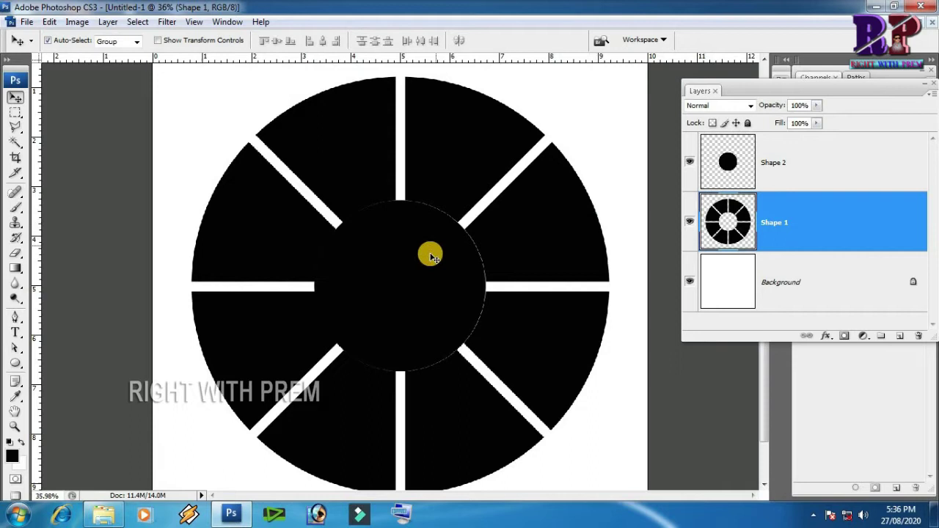
{"action": "key", "text": "ctrl+t"}
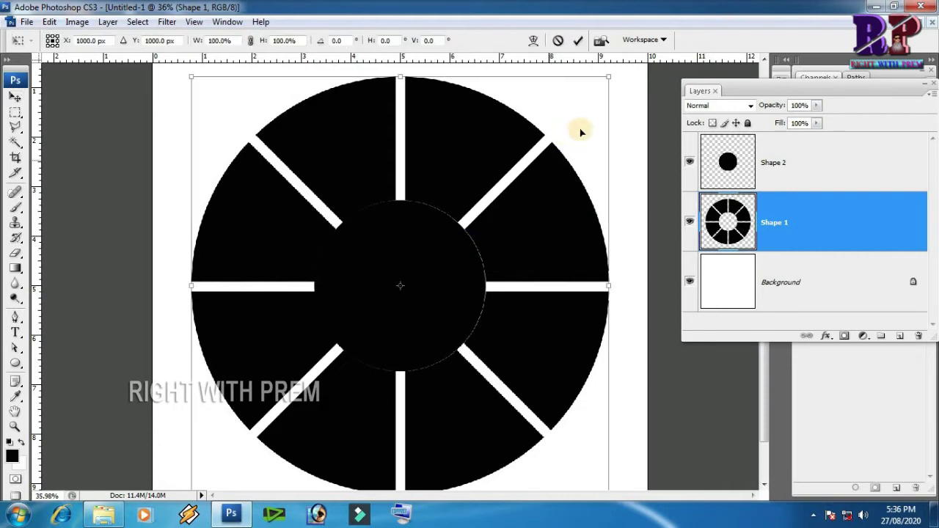
Scale the Shape 2 centre disc to 89.2%, leaving an even white ring inside the wedges
{"action": "key", "text": "Return"}
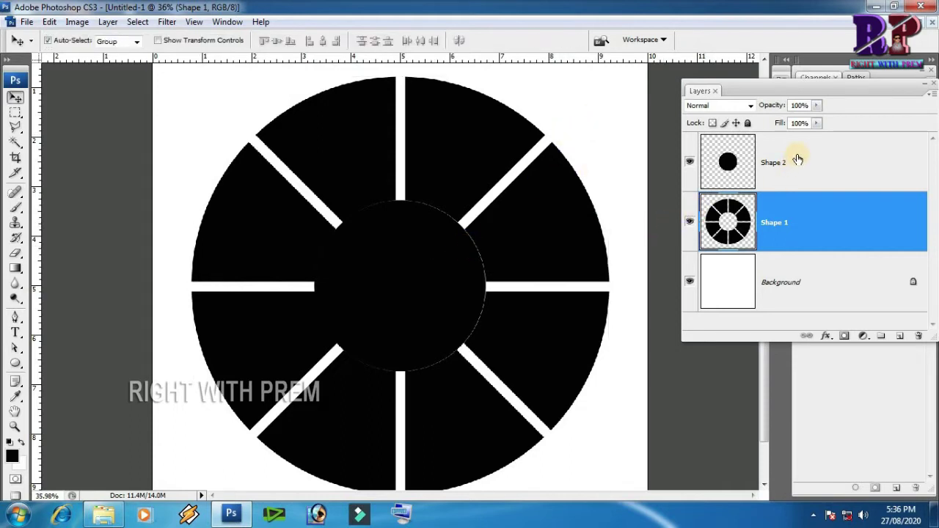
{"action": "left_click", "coordinate": [798, 157]}
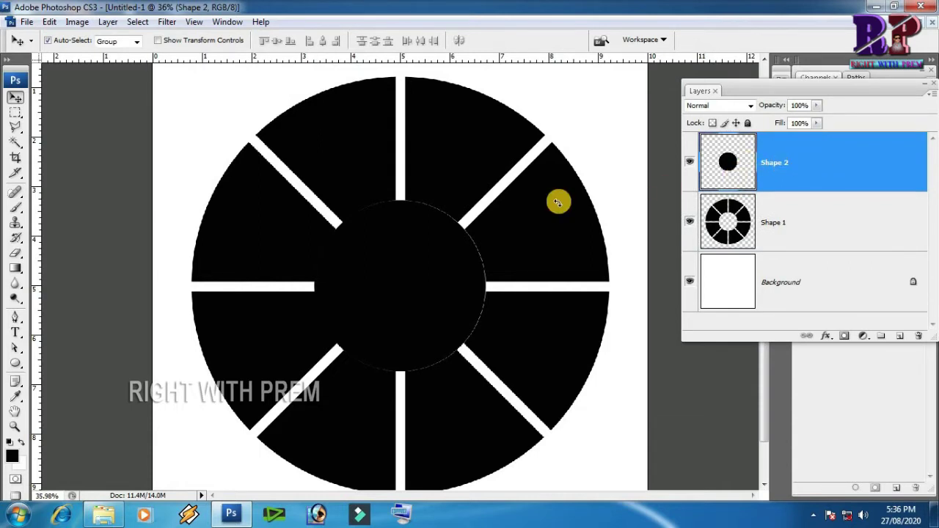
{"action": "key", "text": "ctrl+t"}
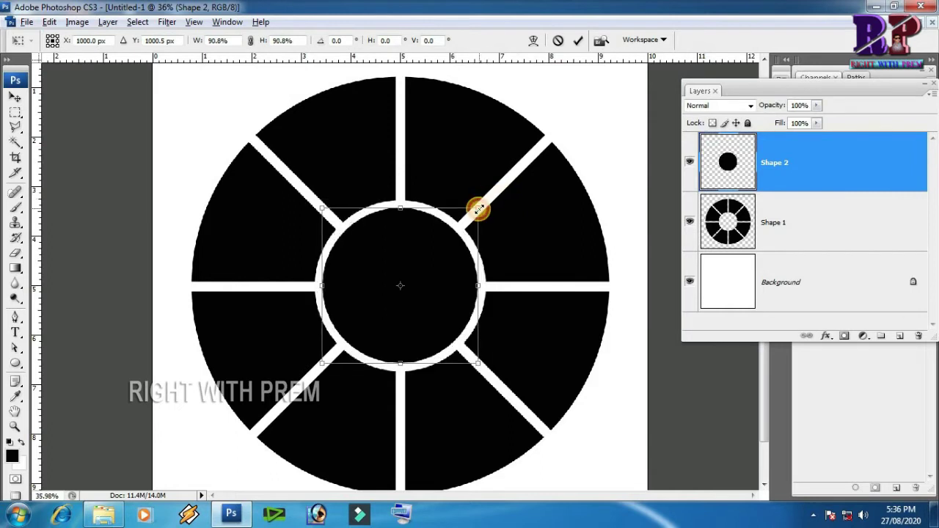
{"action": "left_click_drag", "start_coordinate": [485, 199], "coordinate": [476, 210]}
{"action": "left_click_drag", "start_coordinate": [293, 204], "coordinate": [457, 283]}
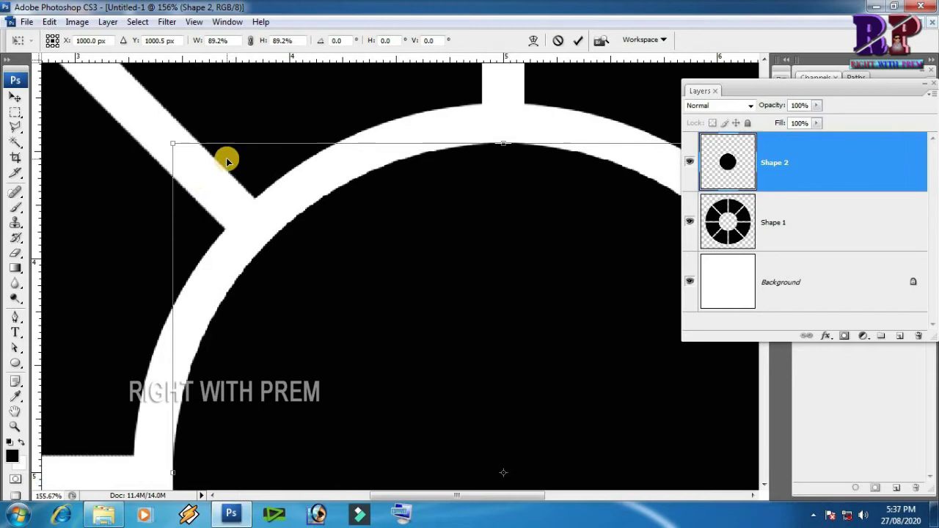
{"action": "key", "text": "ctrl+minus"}
{"action": "key", "text": "ctrl+minus"}
{"action": "key", "text": "ctrl+minus"}
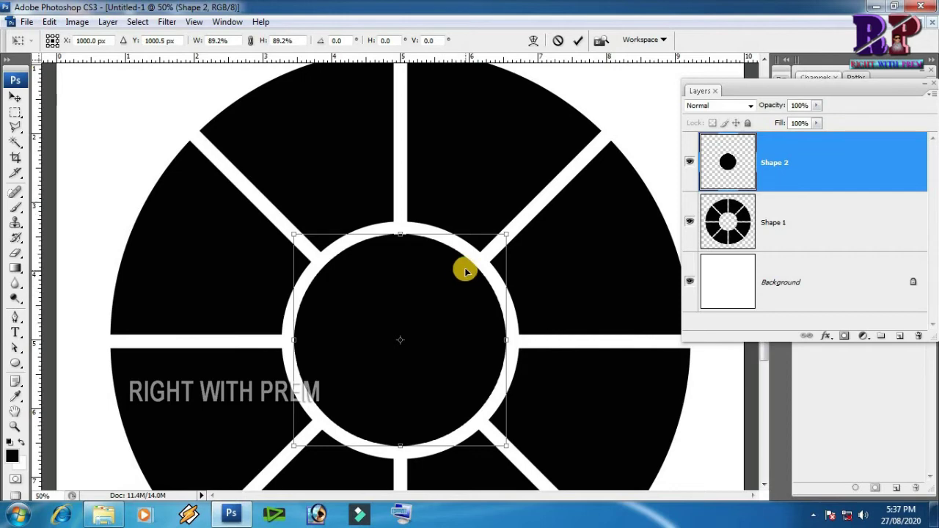
{"action": "key", "text": "Return"}
{"action": "key", "text": "ctrl+minus"}
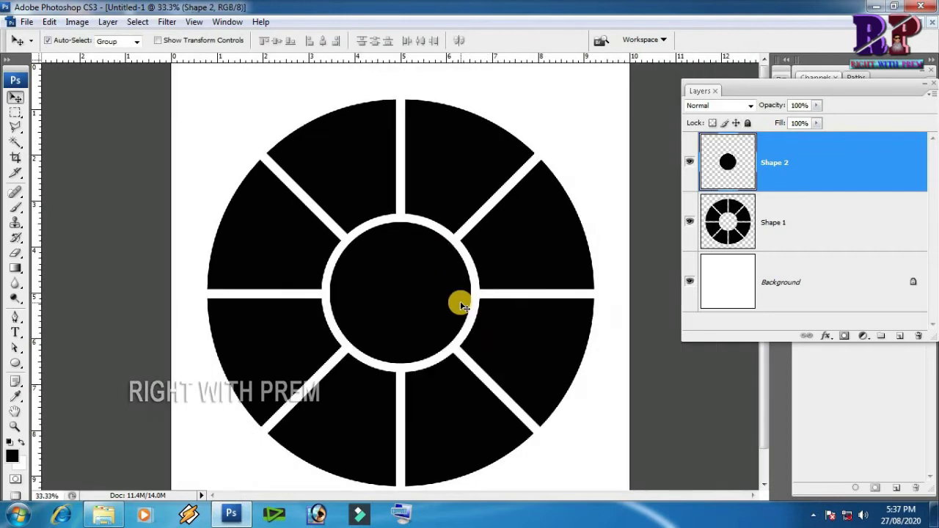
{"action": "key", "text": "ctrl+minus"}
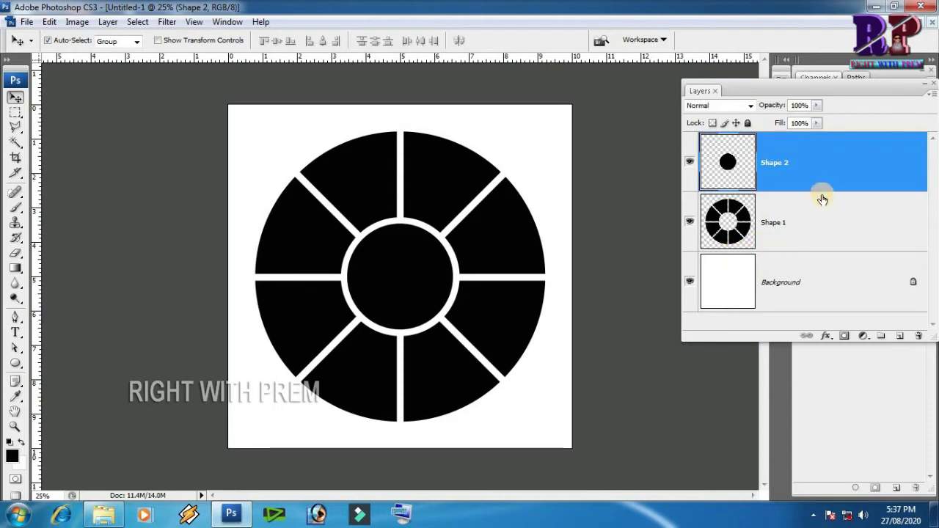
{"action": "left_click", "coordinate": [808, 221]}
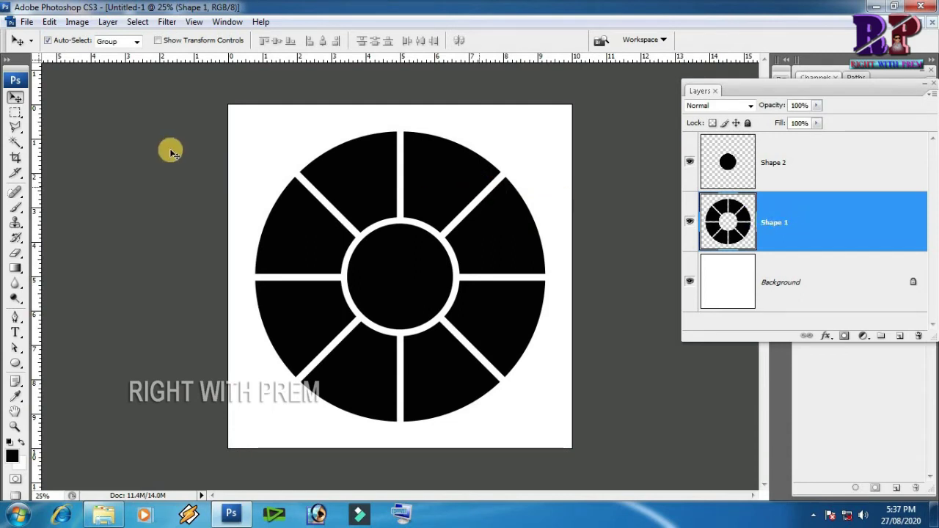
With the Magic Wand, copy the top-left, top-right, right-upper and right-lower wedges onto new layers
{"action": "left_click_drag", "start_coordinate": [15, 142], "coordinate": [72, 160]}
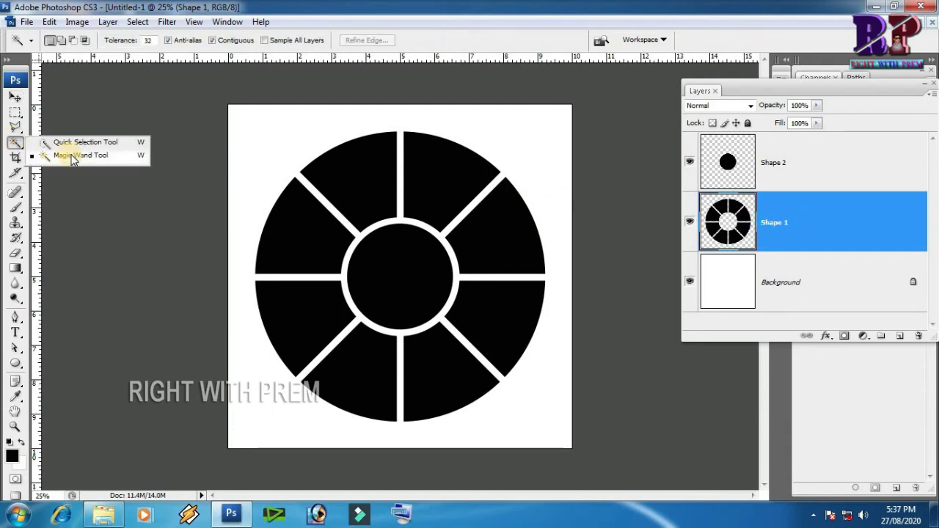
{"action": "left_click", "coordinate": [354, 182]}
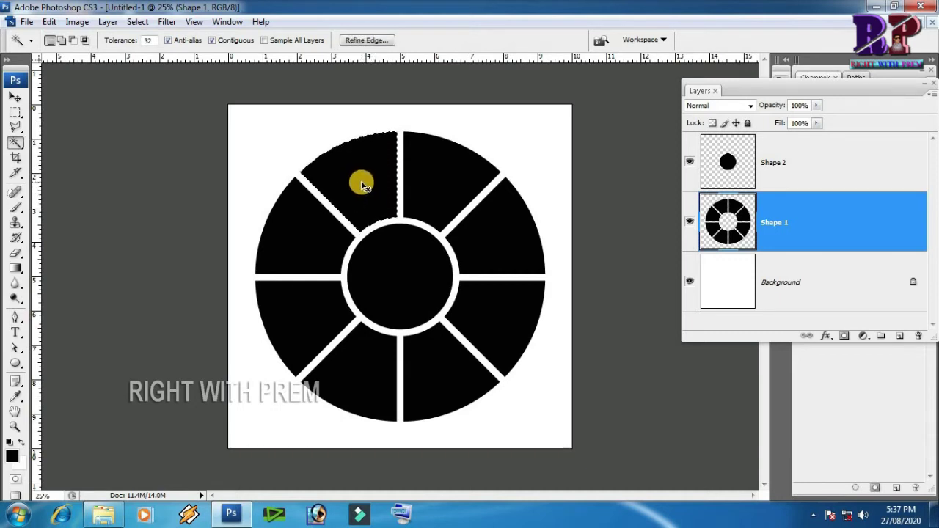
{"action": "key", "text": "ctrl+j"}
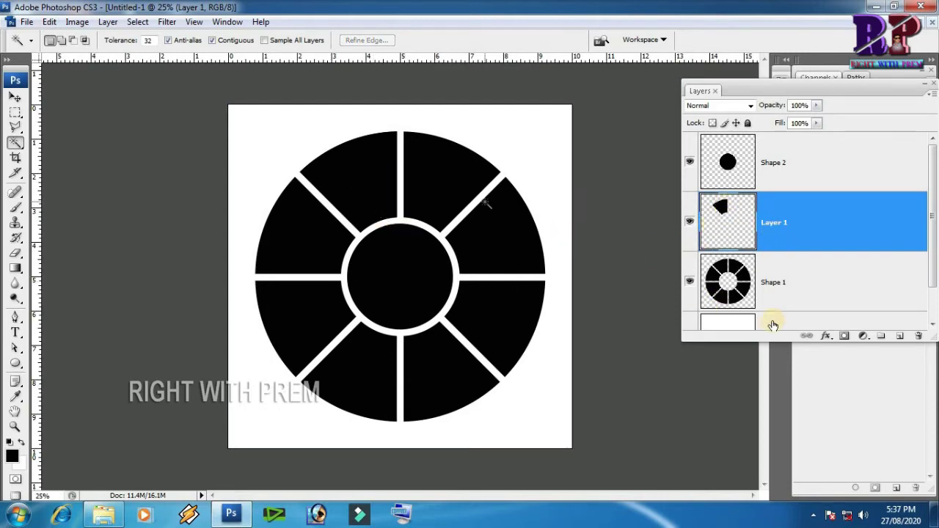
{"action": "left_click", "coordinate": [806, 284]}
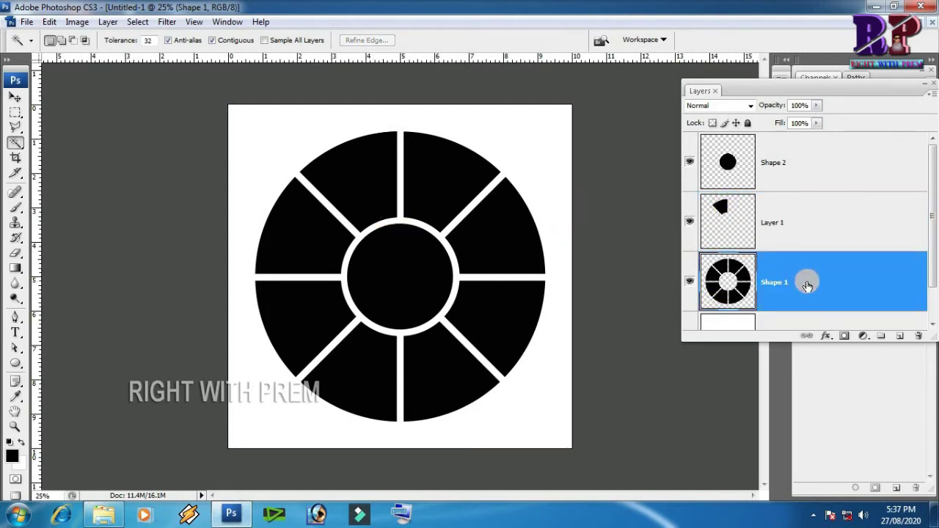
{"action": "left_click", "coordinate": [455, 182]}
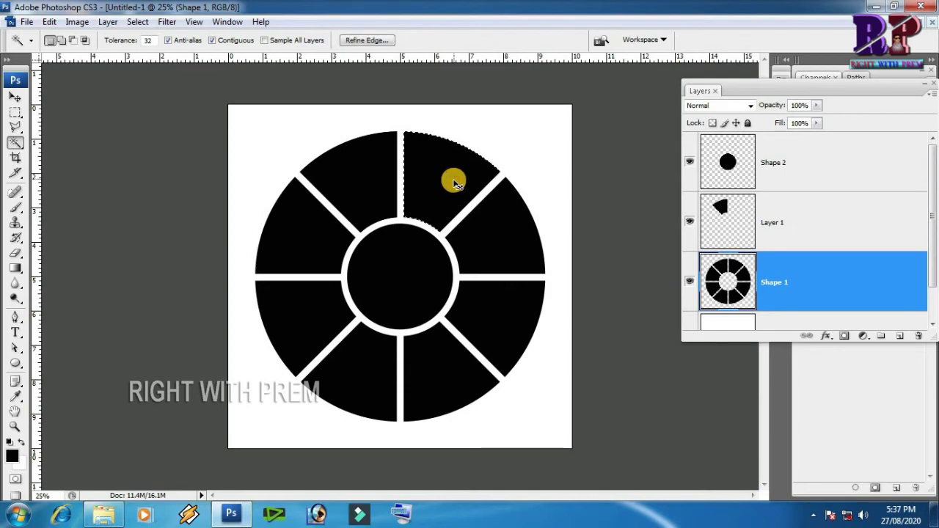
{"action": "key", "text": "ctrl+j"}
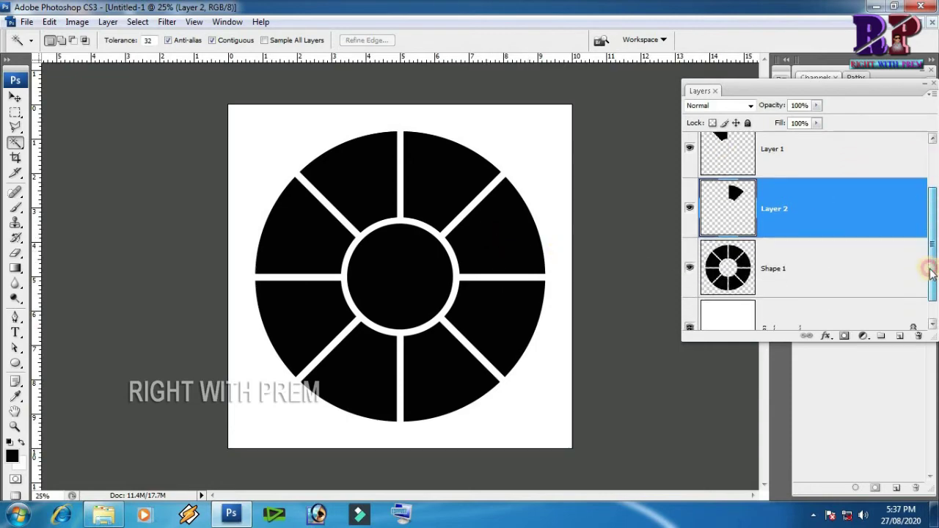
{"action": "left_click_drag", "start_coordinate": [933, 232], "coordinate": [933, 293]}
{"action": "left_click", "coordinate": [779, 245]}
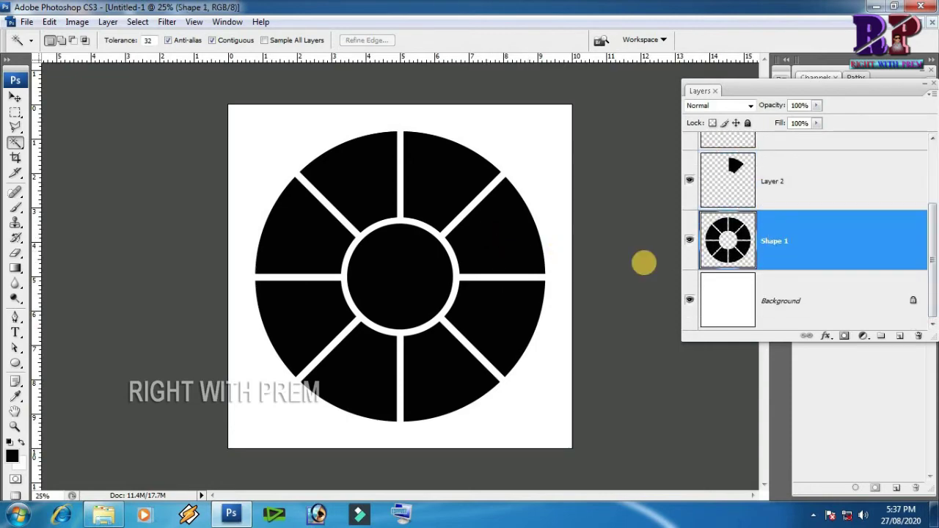
{"action": "left_click", "coordinate": [506, 238]}
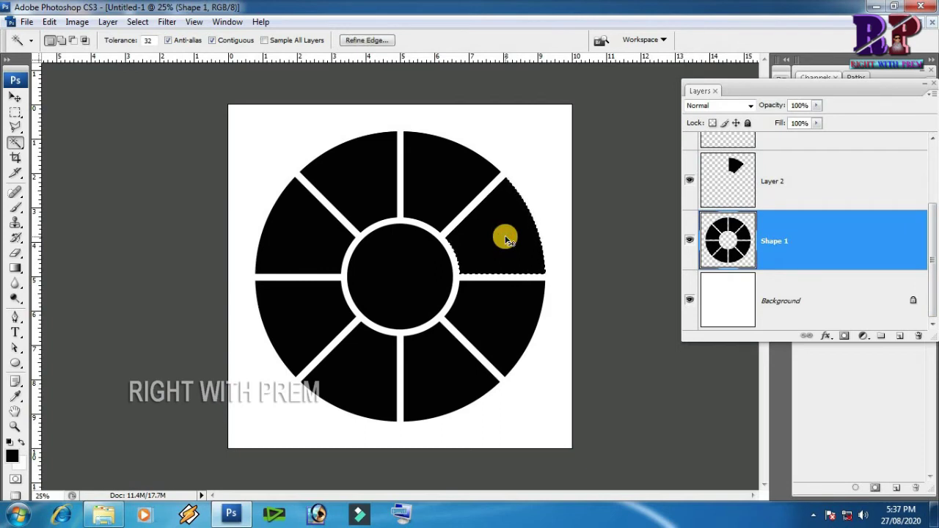
{"action": "key", "text": "ctrl+j"}
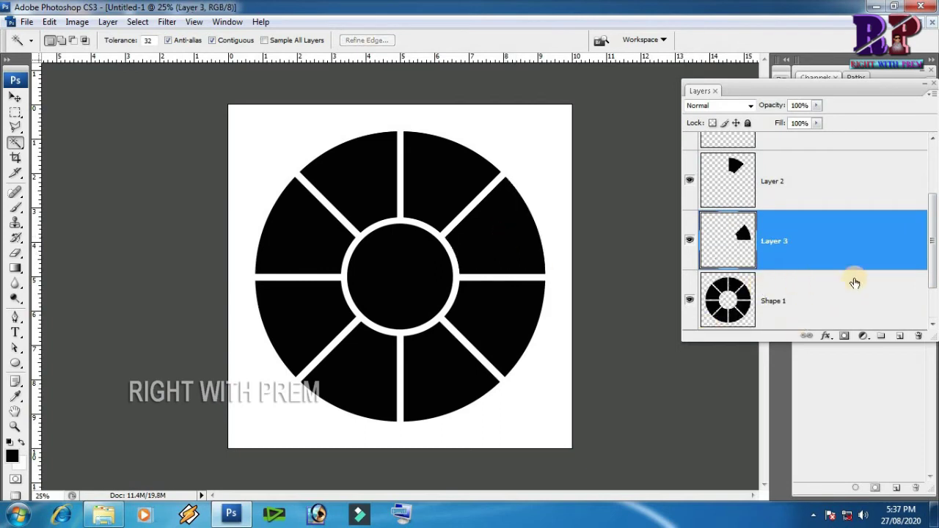
{"action": "left_click_drag", "start_coordinate": [933, 239], "coordinate": [930, 298]}
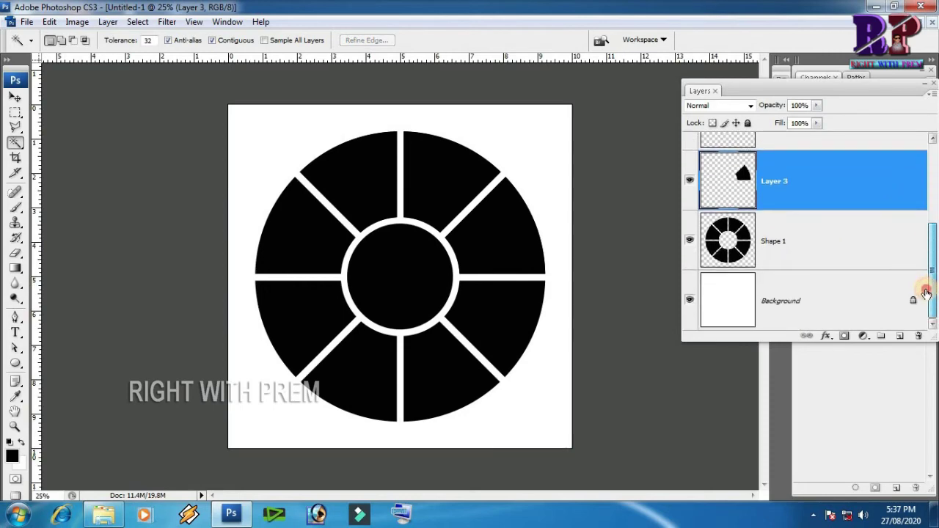
{"action": "left_click", "coordinate": [777, 245]}
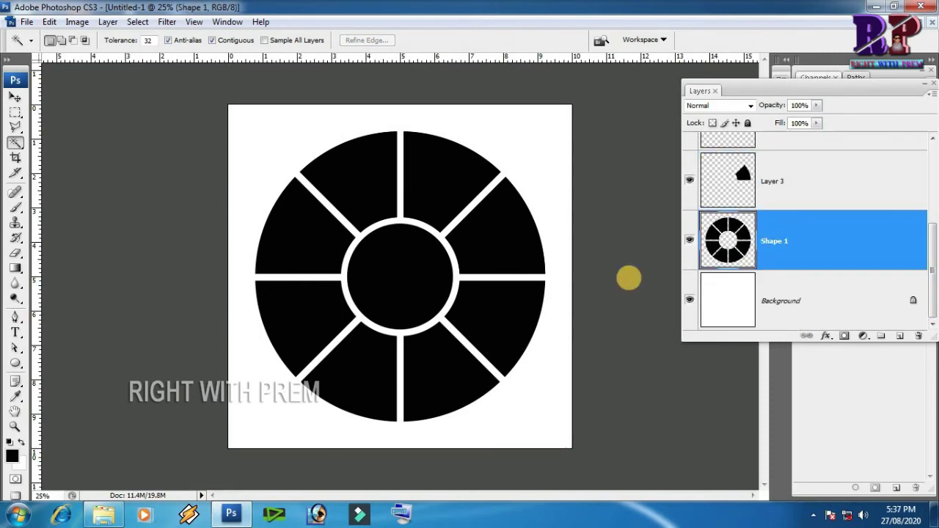
{"action": "left_click", "coordinate": [499, 314]}
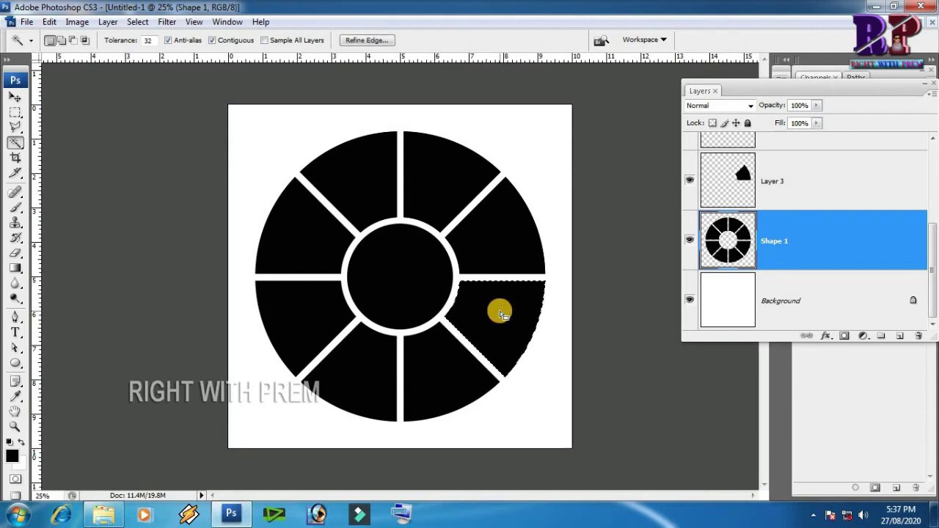
{"action": "key", "text": "ctrl+j"}
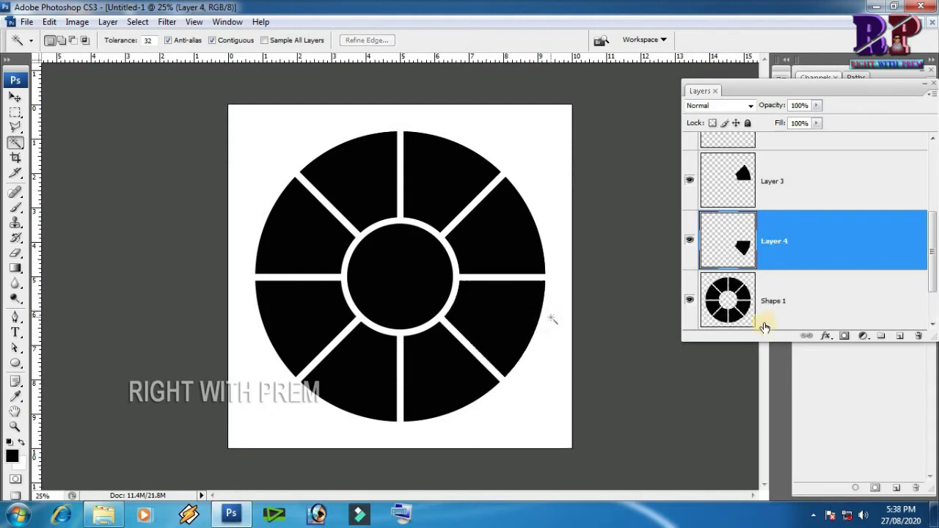
Copy the bottom-right, bottom-left, left-lower and left-upper wedges onto their own layers, up to Layer 8
{"action": "left_click", "coordinate": [794, 309]}
{"action": "left_click", "coordinate": [429, 373]}
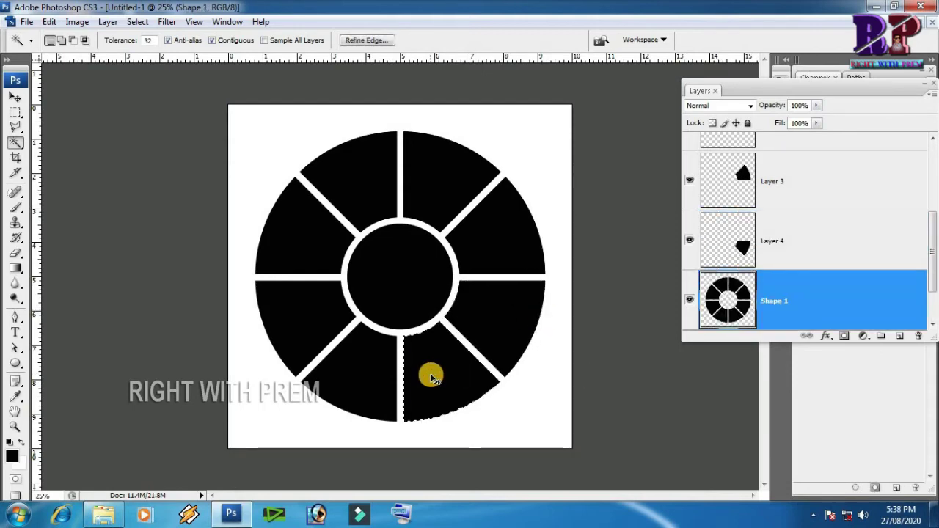
{"action": "key", "text": "ctrl+j"}
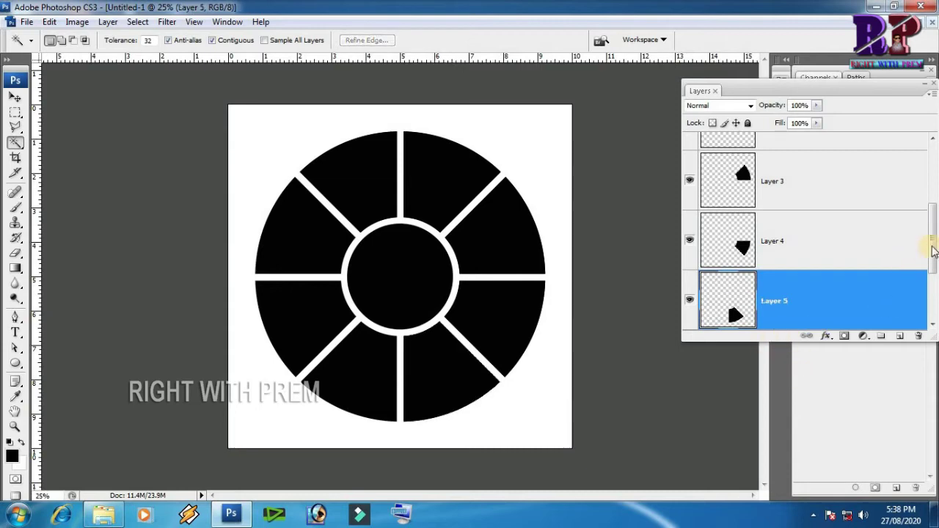
{"action": "scroll", "coordinate": [928, 264], "scroll_direction": "down", "scroll_amount": 2}
{"action": "left_click", "coordinate": [807, 253]}
{"action": "left_click", "coordinate": [381, 383]}
{"action": "key", "text": "ctrl+j"}
{"action": "left_click", "coordinate": [333, 316]}
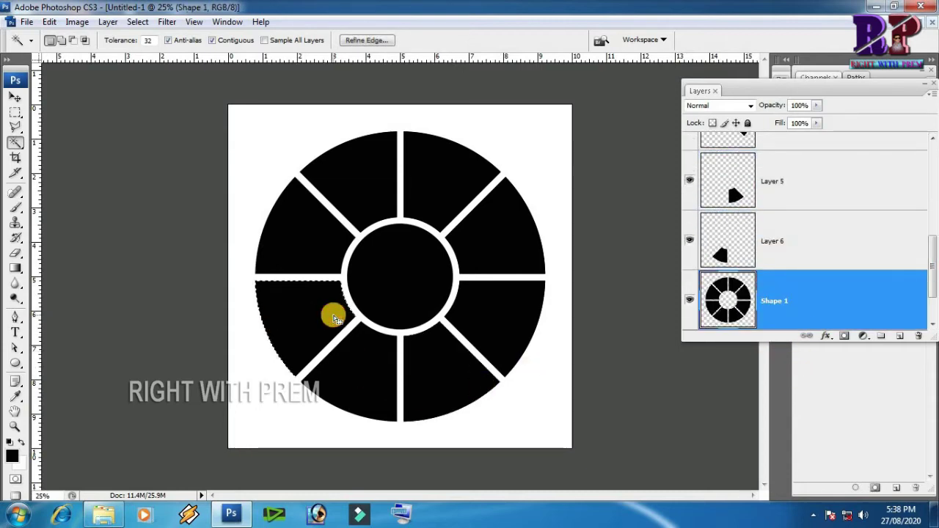
{"action": "key", "text": "ctrl+j"}
{"action": "scroll", "coordinate": [929, 252], "scroll_direction": "down", "scroll_amount": 1}
{"action": "scroll", "coordinate": [928, 252], "scroll_direction": "down", "scroll_amount": 1}
{"action": "left_click", "coordinate": [814, 245]}
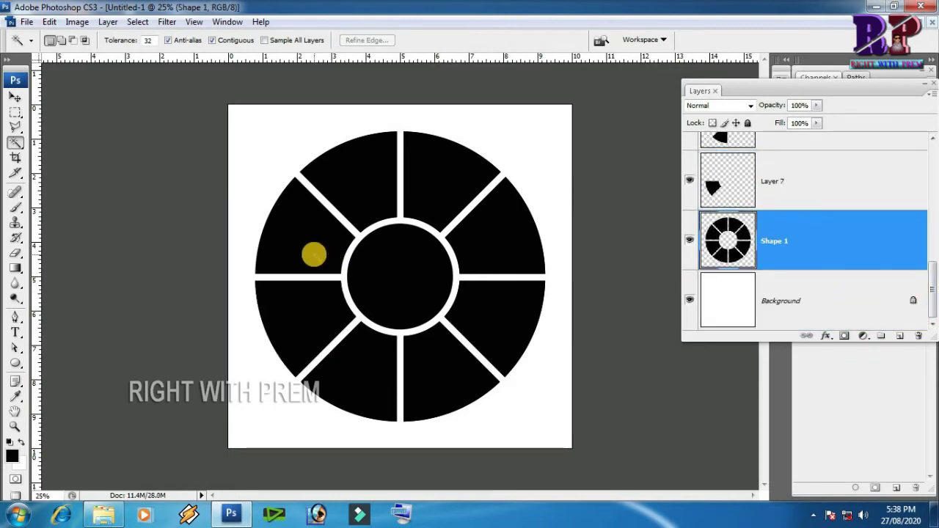
{"action": "left_click", "coordinate": [303, 255]}
{"action": "key", "text": "ctrl+j"}
{"action": "left_click_drag", "start_coordinate": [932, 285], "coordinate": [934, 330]}
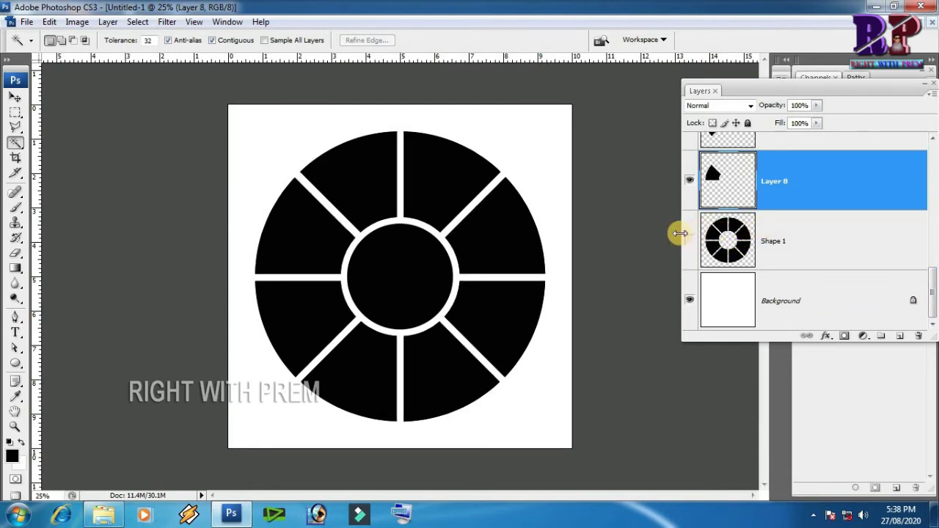
{"action": "key", "text": "ctrl+minus"}
{"action": "key", "text": "ctrl+minus"}
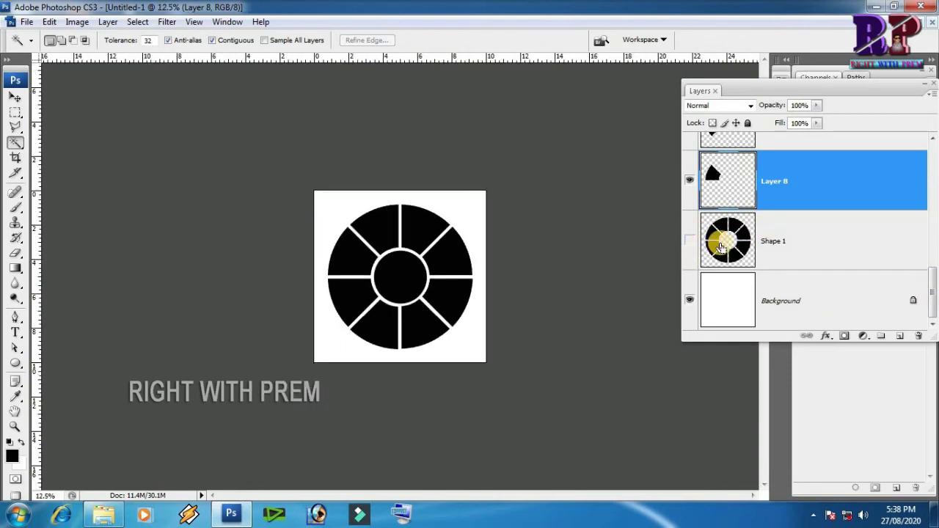
Switch the Layers panel to small thumbnails and dock it with the other panels
{"action": "key", "text": "ctrl+plus"}
{"action": "key", "text": "ctrl+plus"}
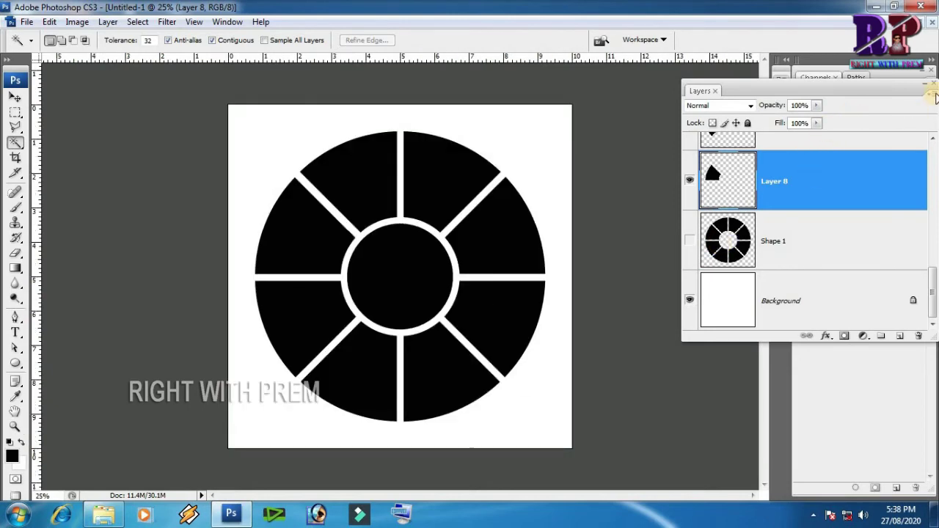
{"action": "left_click", "coordinate": [933, 93]}
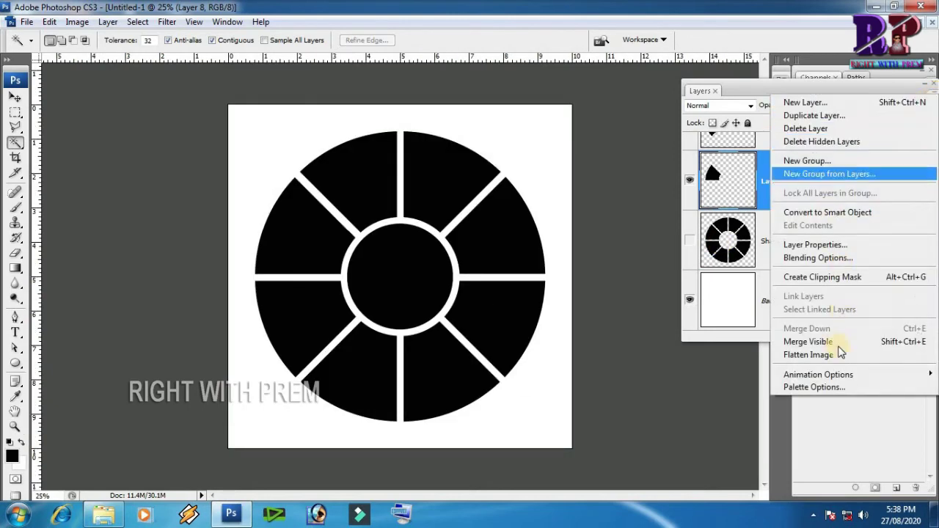
{"action": "left_click", "coordinate": [820, 387]}
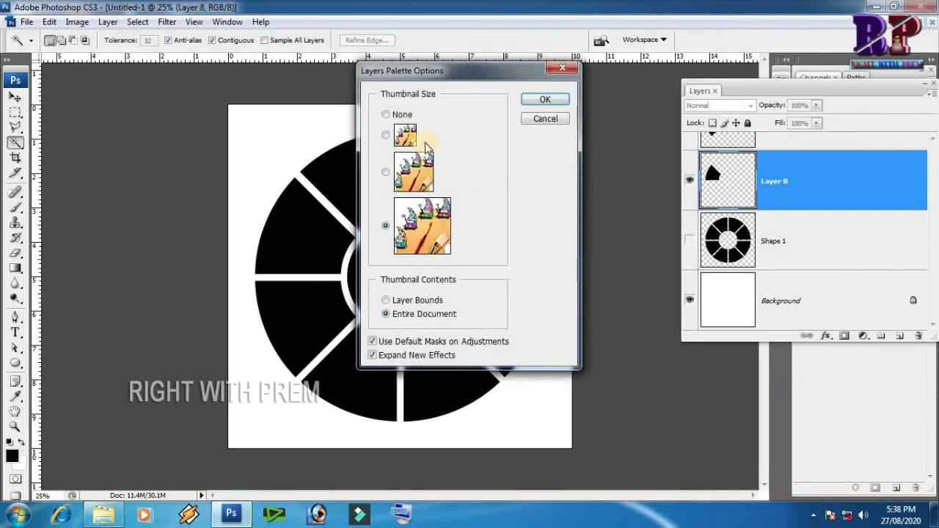
{"action": "left_click", "coordinate": [543, 100]}
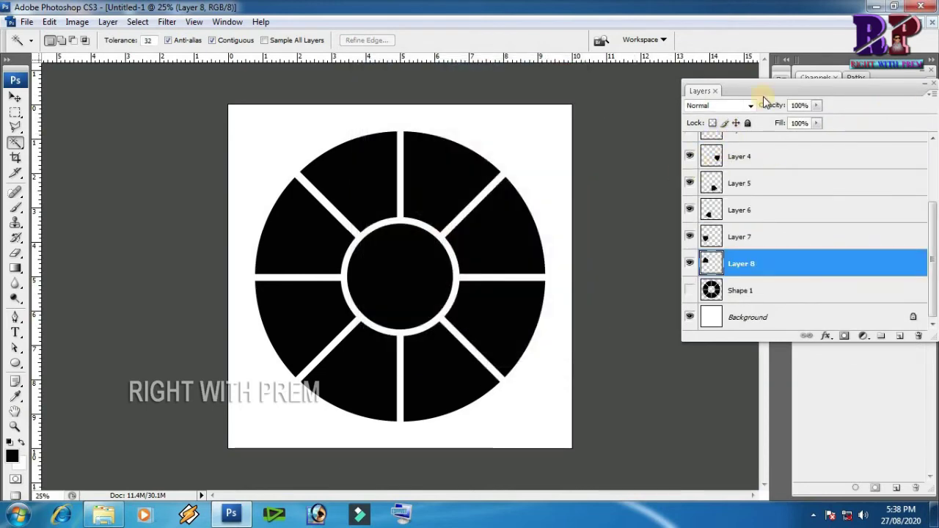
{"action": "left_click_drag", "start_coordinate": [838, 114], "coordinate": [875, 88]}
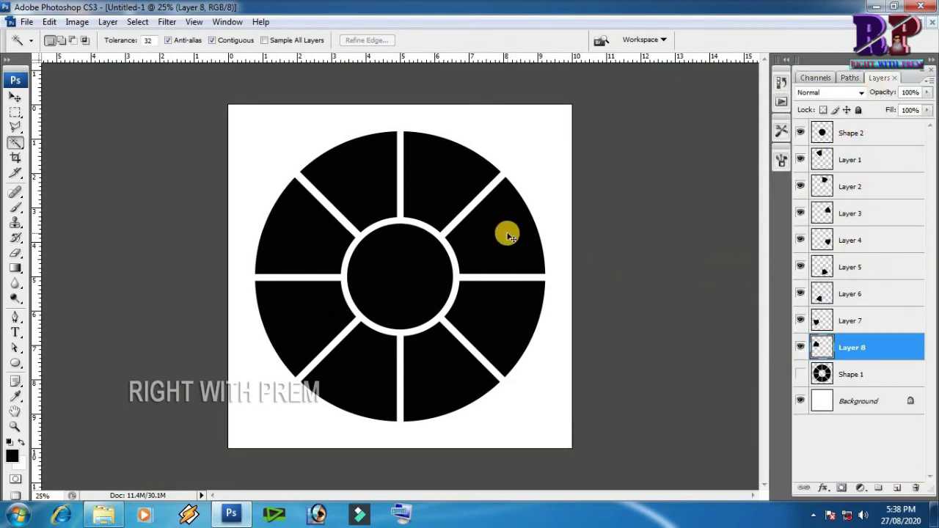
Select the Shape 2 layer, then bring up the coloj making photo folder and pick photo 02
{"action": "key", "text": "ctrl+plus"}
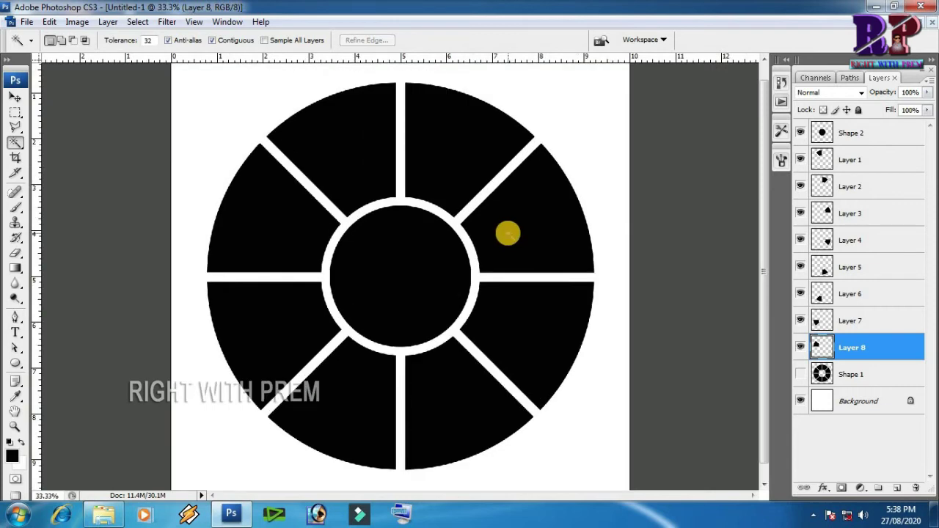
{"action": "key", "text": "ctrl+minus"}
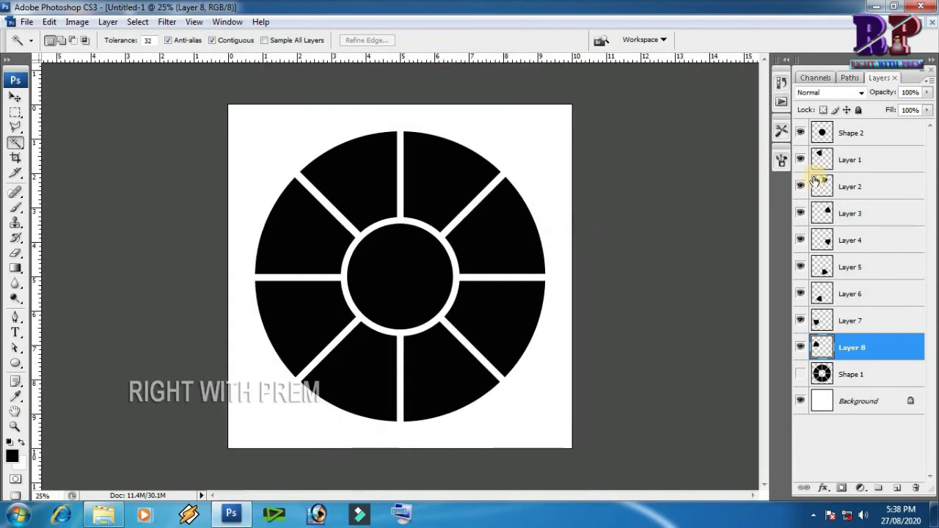
{"action": "left_click", "coordinate": [850, 139]}
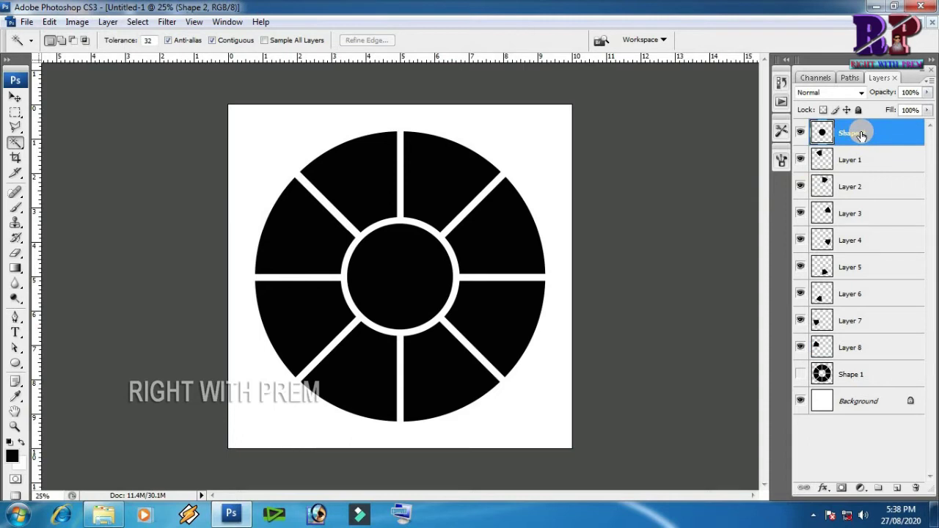
{"action": "left_click", "coordinate": [858, 351]}
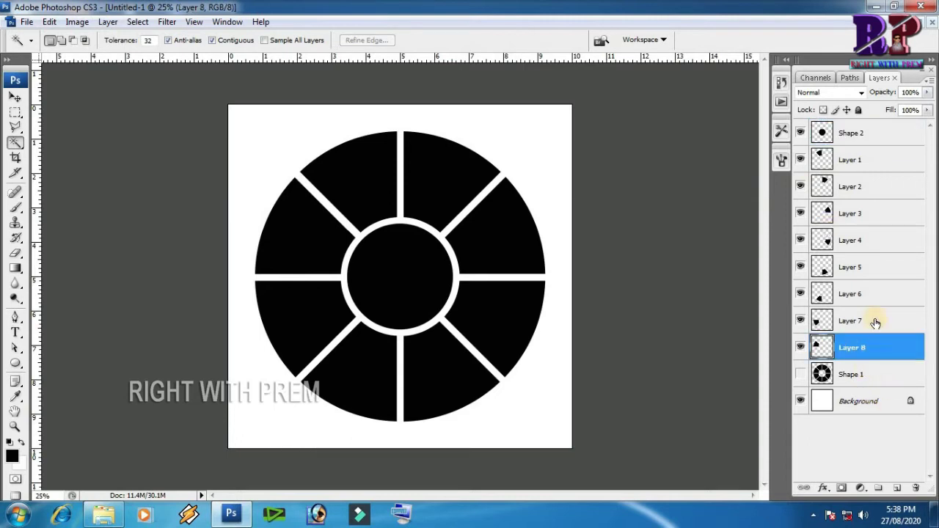
{"action": "left_click", "coordinate": [855, 136]}
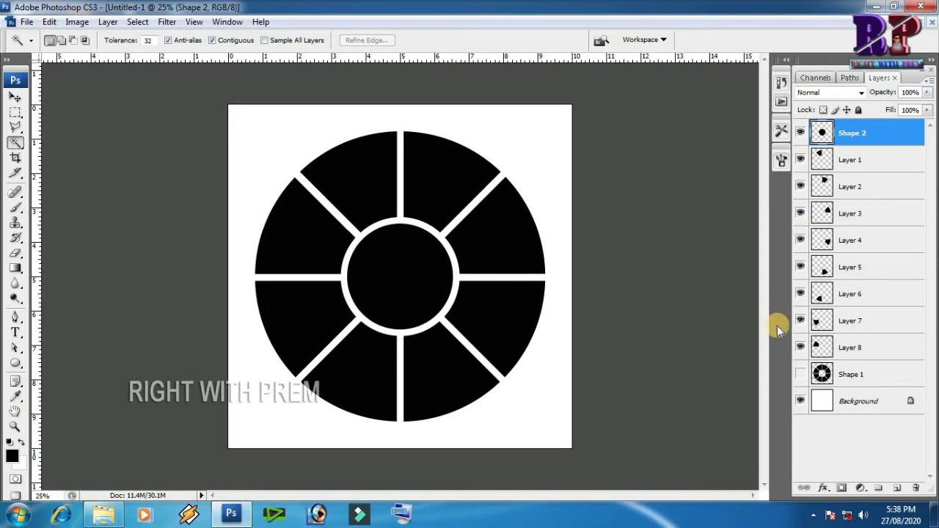
{"action": "left_click", "coordinate": [103, 514]}
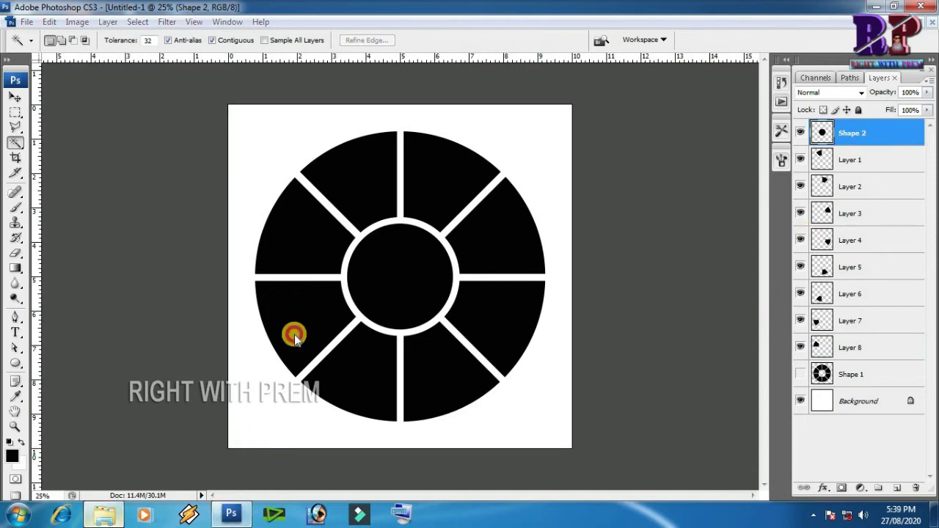
{"action": "left_click", "coordinate": [175, 140]}
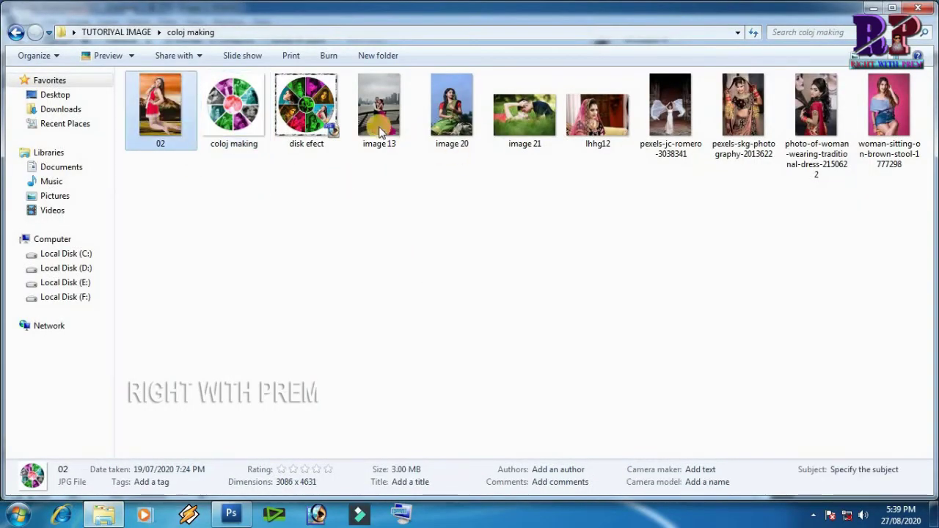
Select nine photos, including lhhg12, and drag them into Photoshop to open them
{"action": "key", "text": "shift+Right"}
{"action": "key", "text": "shift+Right"}
{"action": "key", "text": "shift+Right"}
{"action": "key", "text": "shift+Right"}
{"action": "key", "text": "shift+Right"}
{"action": "key", "text": "shift+Right"}
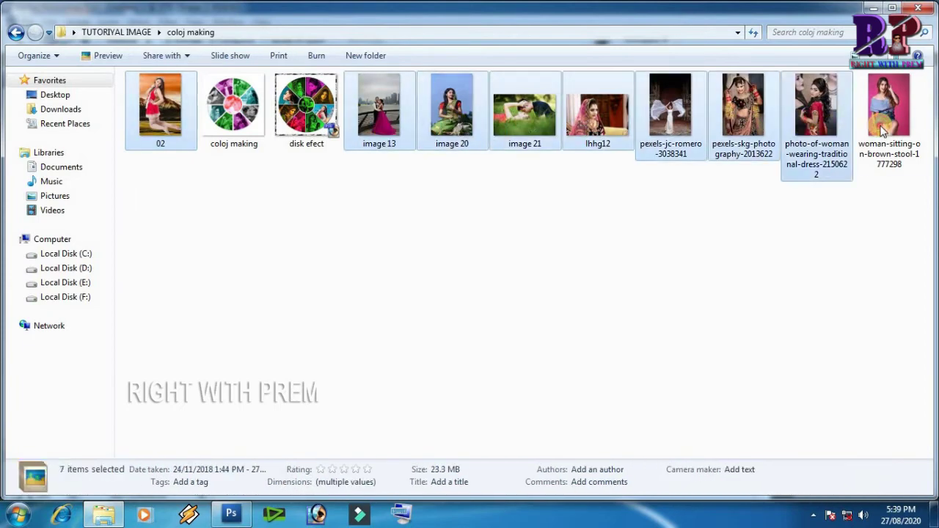
{"action": "key", "text": "shift+Right"}
{"action": "left_click", "coordinate": [601, 139], "text": "ctrl"}
{"action": "mouse_move", "coordinate": [601, 140]}
{"action": "left_mouse_down"}
{"action": "mouse_move", "coordinate": [242, 517]}
{"action": "mouse_move", "coordinate": [361, 155]}
{"action": "left_mouse_up"}
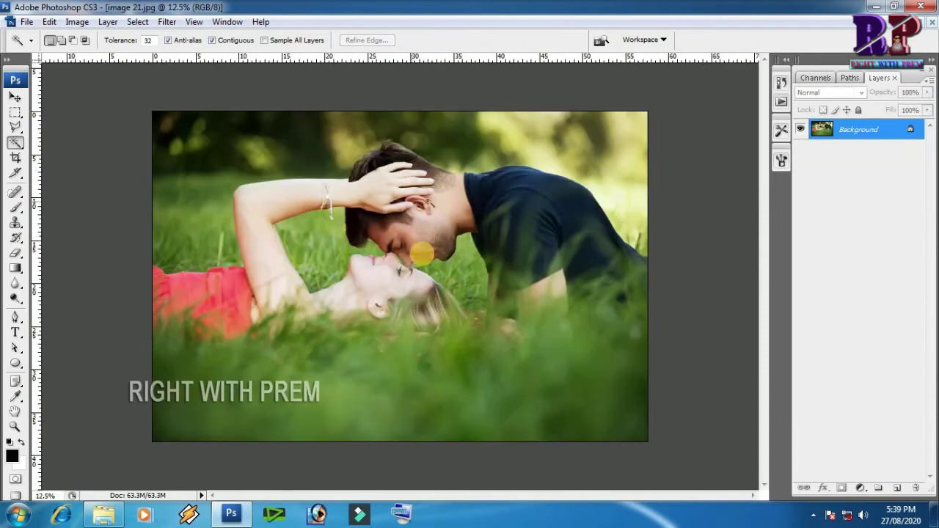
Copy the whole image 21 couple photo and paste it into the wheel collage above Shape 2 as Layer 9
{"action": "key", "text": "ctrl+a"}
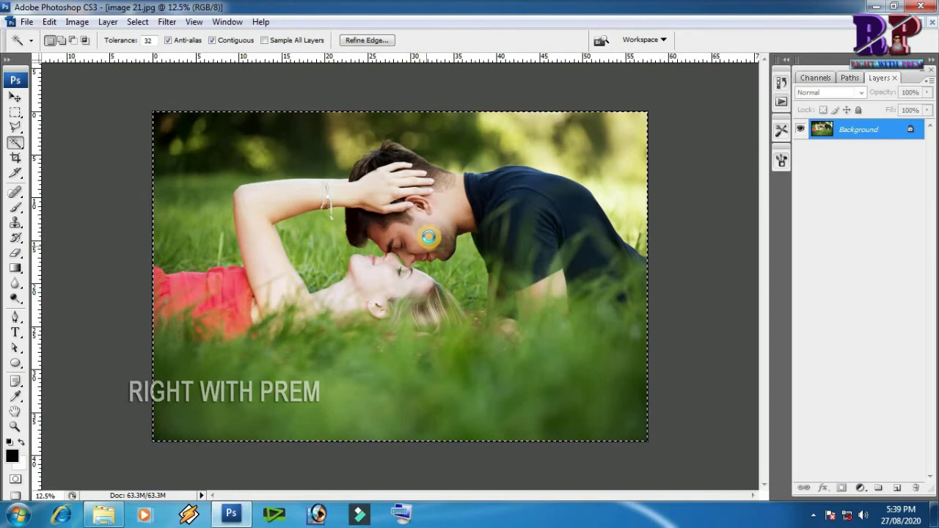
{"action": "key", "text": "ctrl+Tab"}
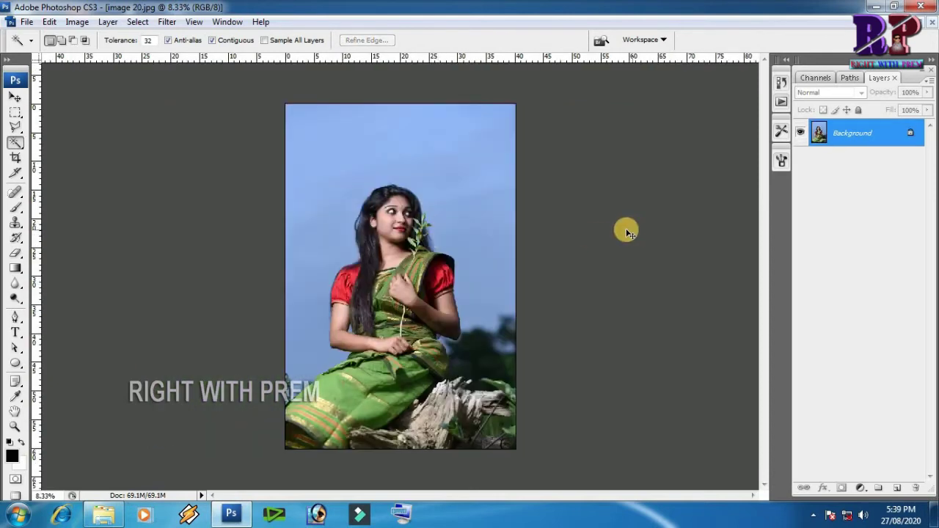
{"action": "key", "text": "ctrl+Tab"}
{"action": "key", "text": "ctrl+Tab"}
{"action": "key", "text": "ctrl+shift+Tab"}
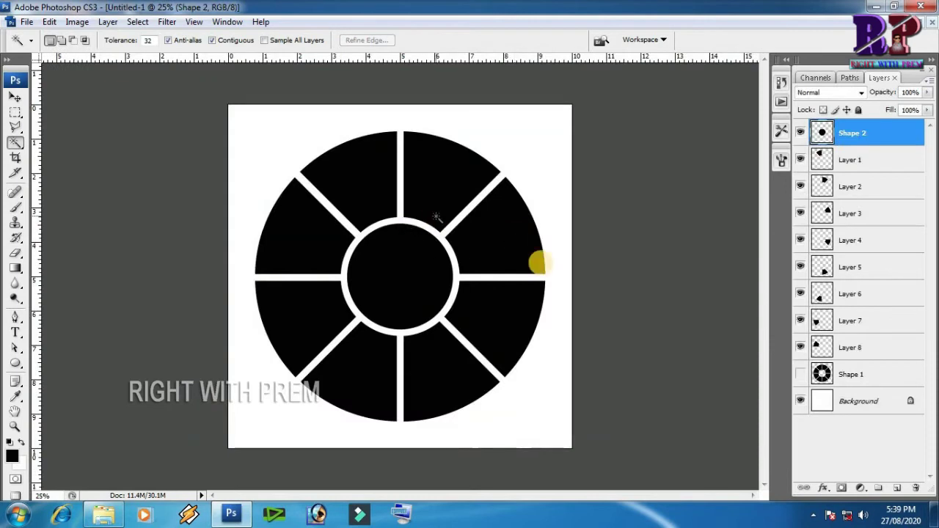
{"action": "left_click", "coordinate": [847, 136]}
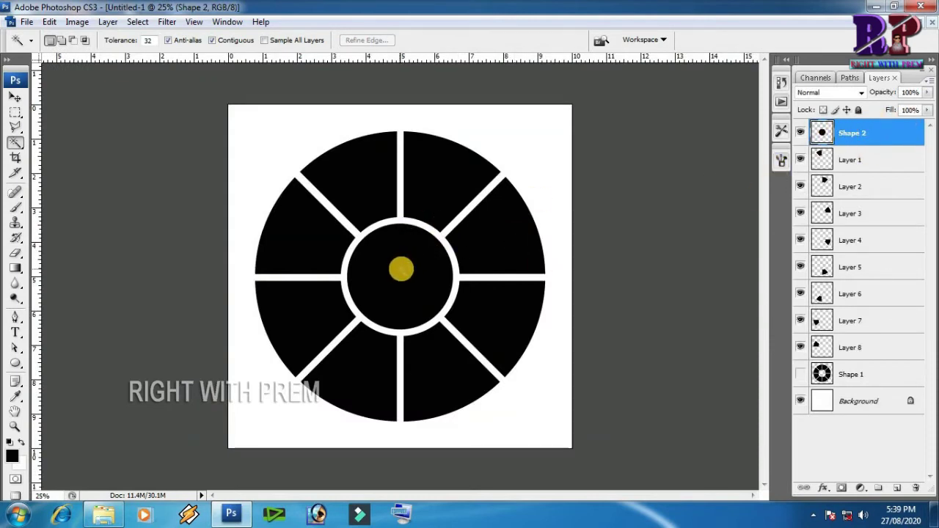
{"action": "left_click", "coordinate": [402, 271]}
{"action": "key", "text": "ctrl+d"}
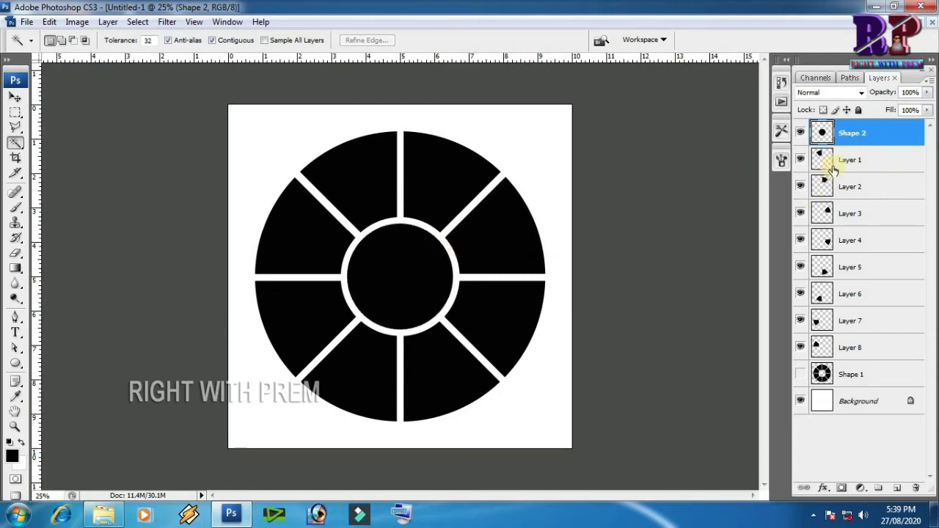
{"action": "key", "text": "ctrl+v"}
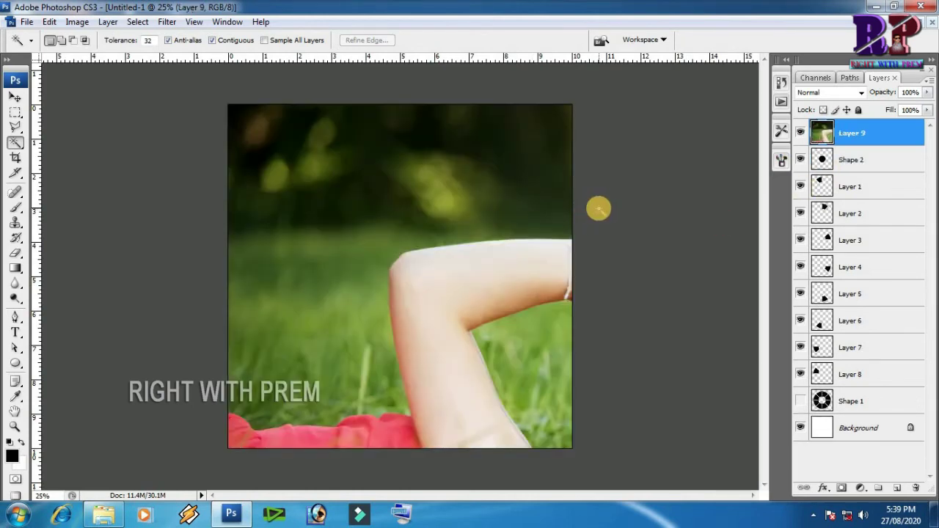
Shrink the pasted couple photo and move it over the centre hub
{"action": "key", "text": "ctrl+t"}
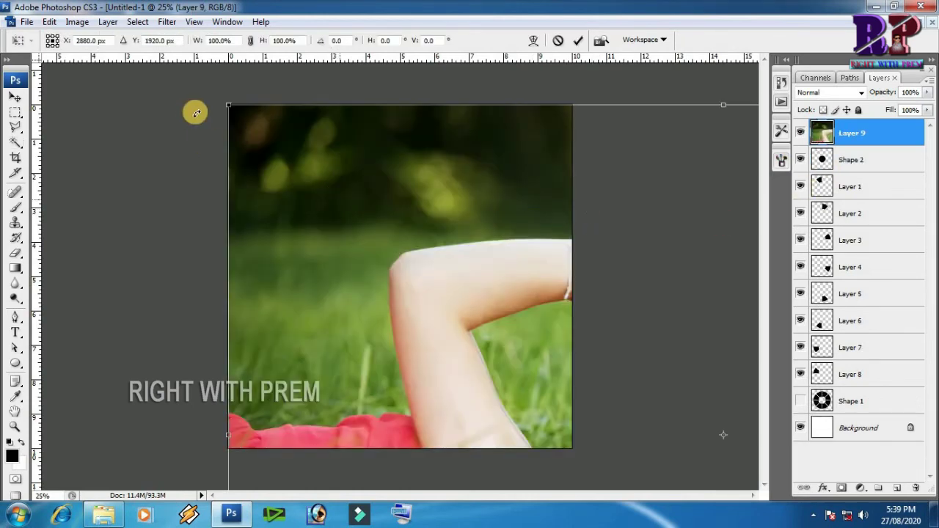
{"action": "left_click_drag", "start_coordinate": [227, 104], "coordinate": [560, 326]}
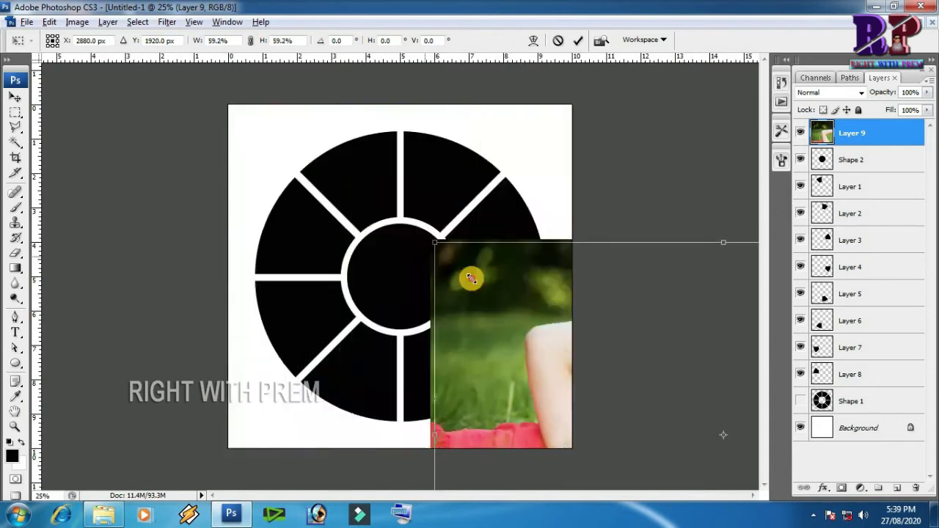
{"action": "left_click_drag", "start_coordinate": [623, 416], "coordinate": [318, 250]}
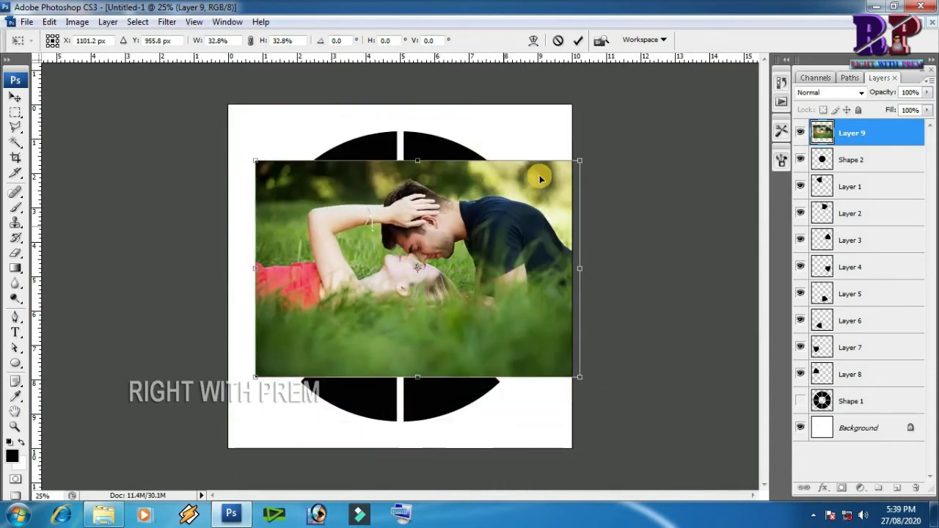
{"action": "left_click_drag", "start_coordinate": [529, 183], "coordinate": [421, 239]}
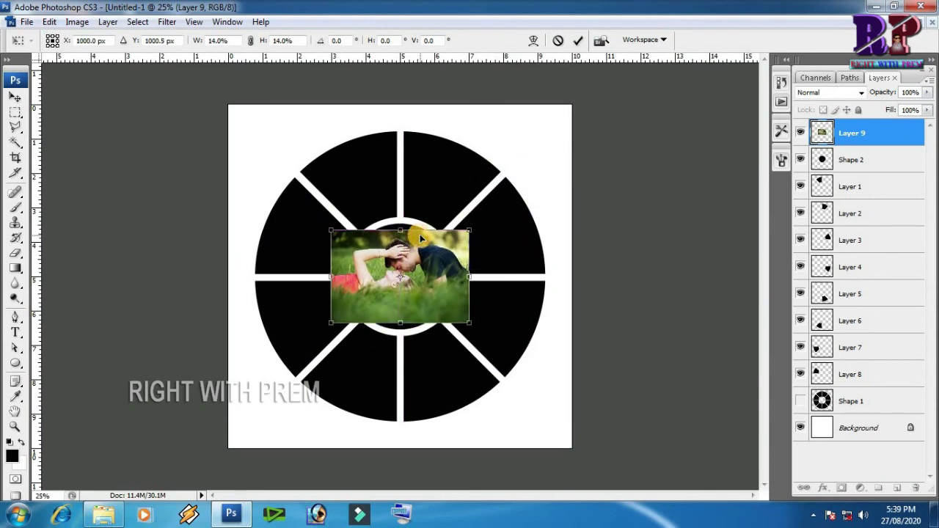
{"action": "key", "text": "Return"}
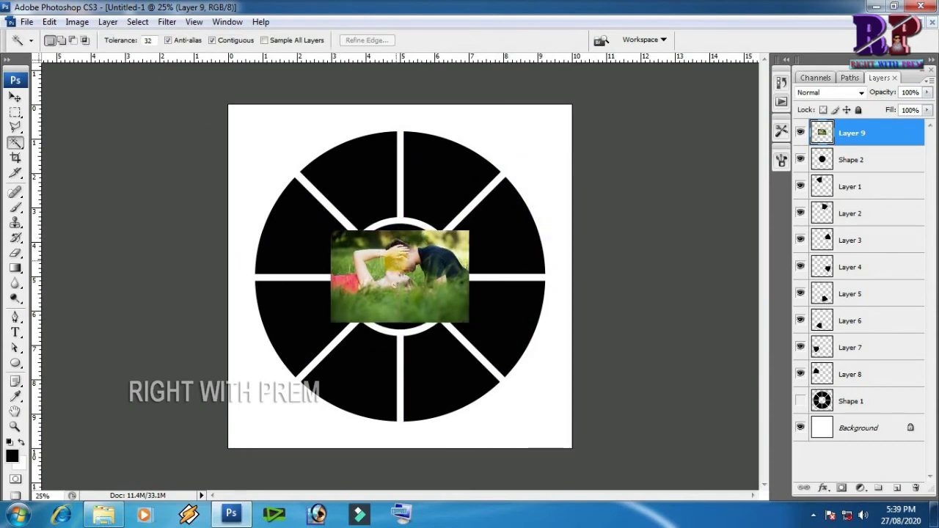
Clip the photo to Shape 2 and enlarge it slightly to fill the centre circle
{"action": "key", "text": "ctrl+alt+g"}
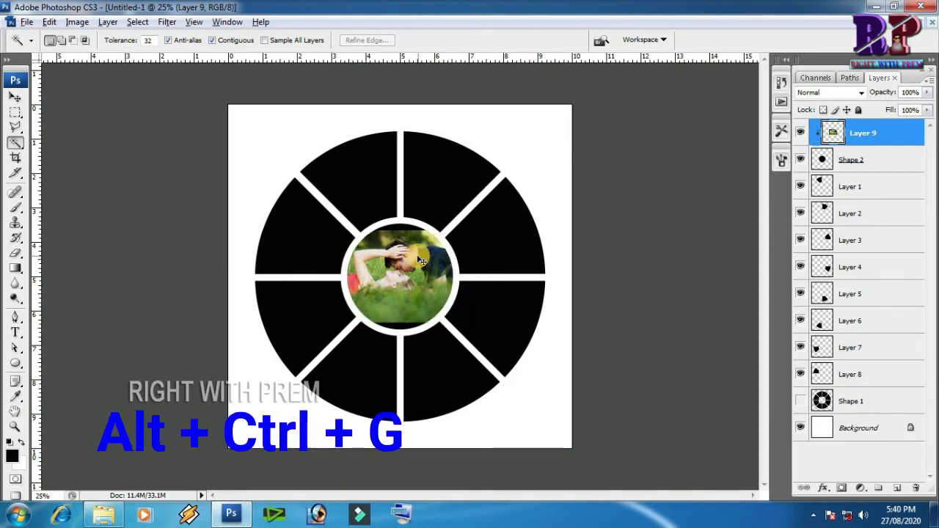
{"action": "key", "text": "ctrl+t"}
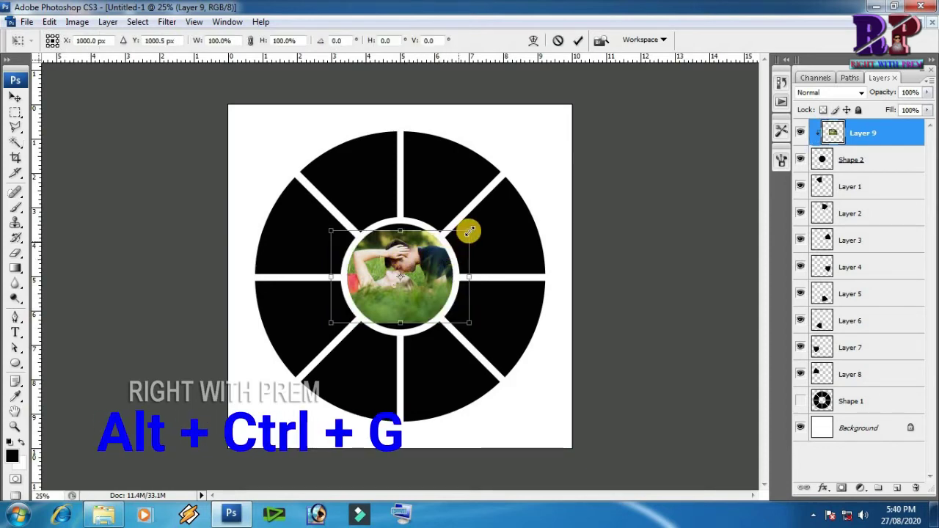
{"action": "left_click_drag", "start_coordinate": [482, 211], "coordinate": [502, 209]}
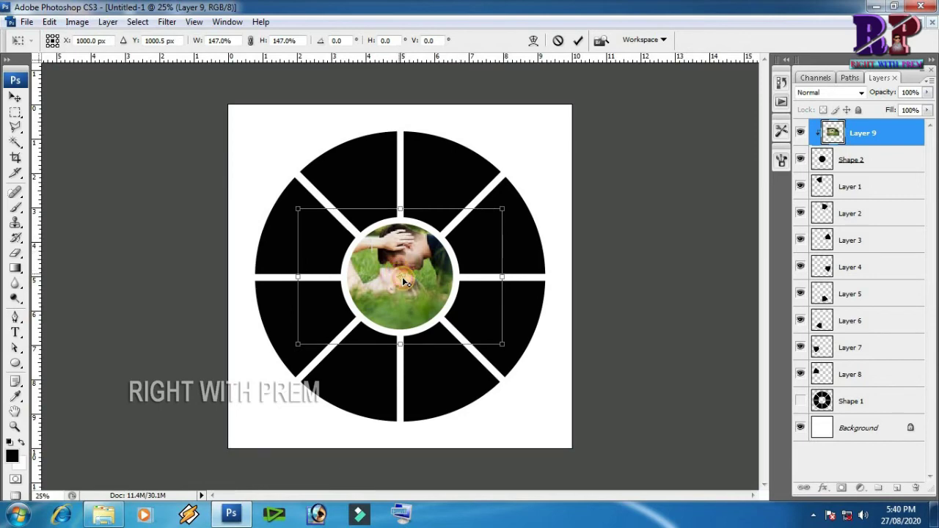
{"action": "left_click_drag", "start_coordinate": [392, 258], "coordinate": [400, 265]}
{"action": "key", "text": "Return"}
{"action": "key", "text": "w"}
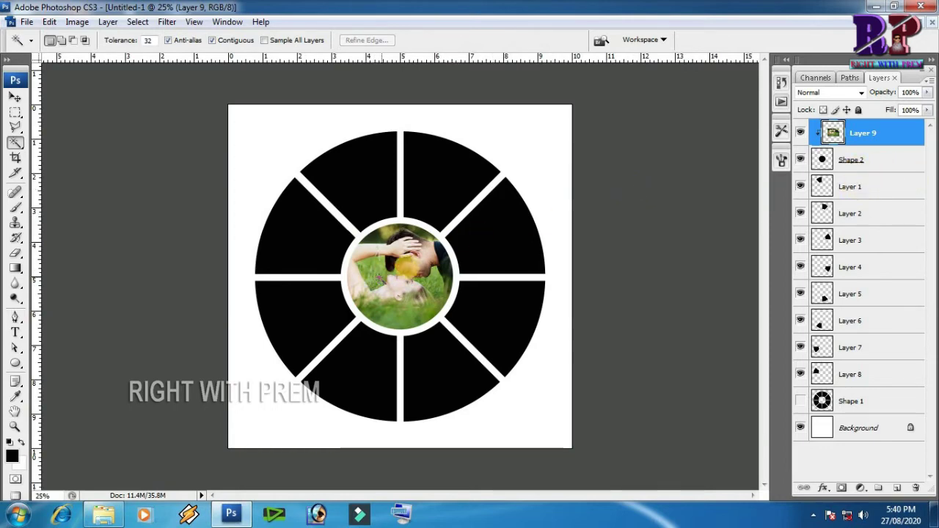
Give Layer 9 a red Color Overlay in Hue blend mode to tint the centre photo
{"action": "left_click", "coordinate": [110, 23]}
{"action": "mouse_move", "coordinate": [127, 96]}
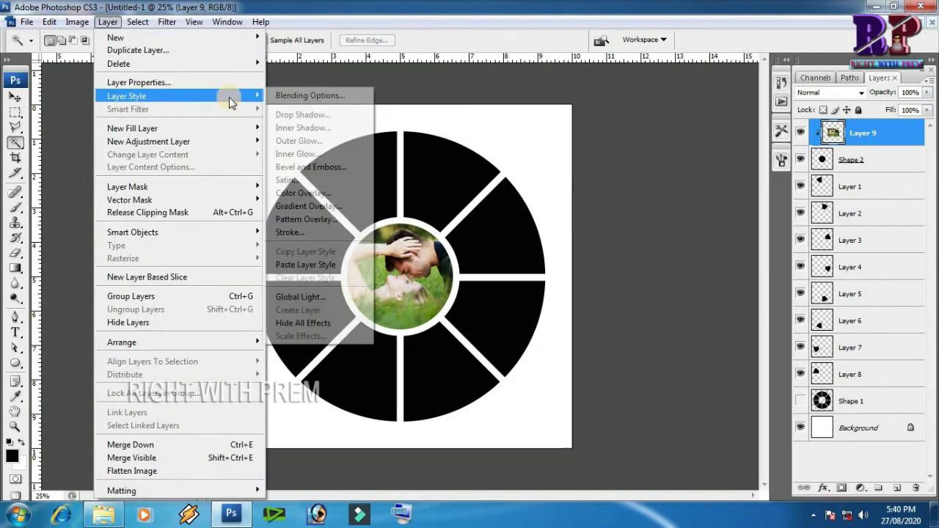
{"action": "left_click", "coordinate": [304, 193]}
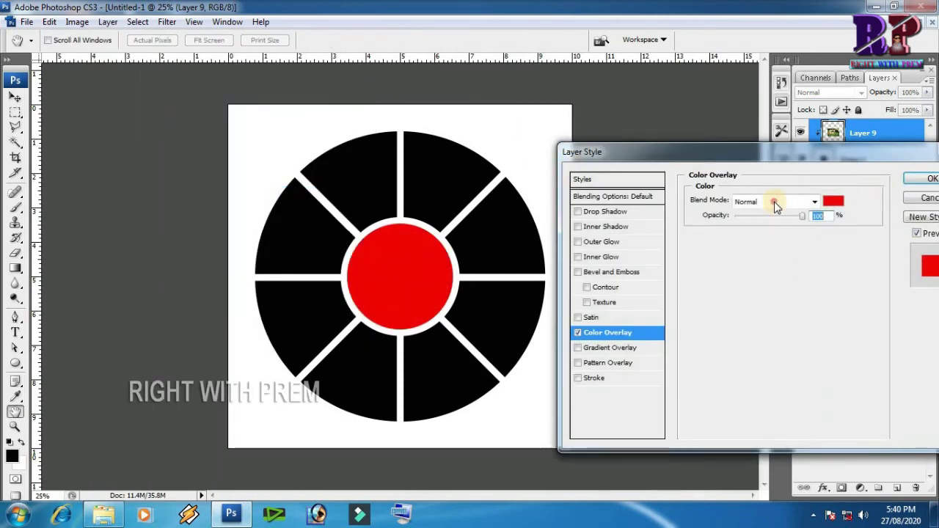
{"action": "left_click", "coordinate": [774, 202]}
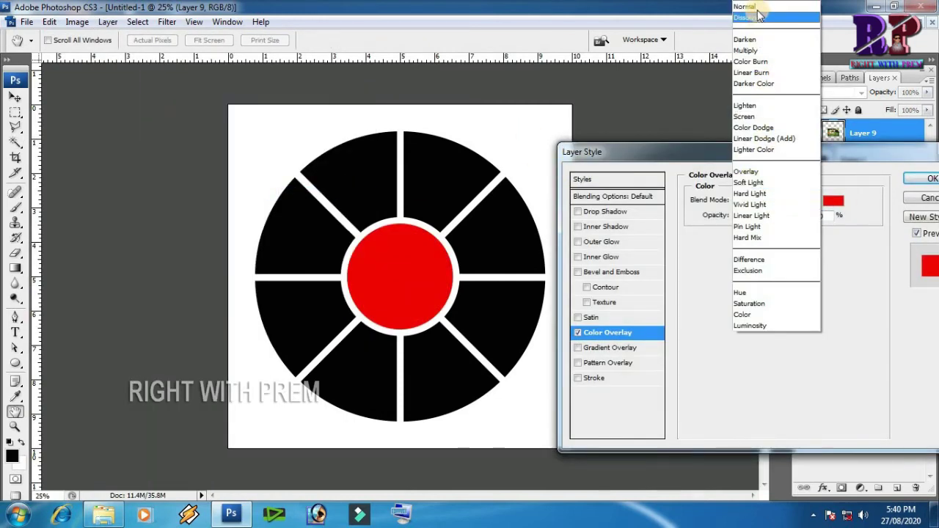
{"action": "left_click", "coordinate": [858, 199]}
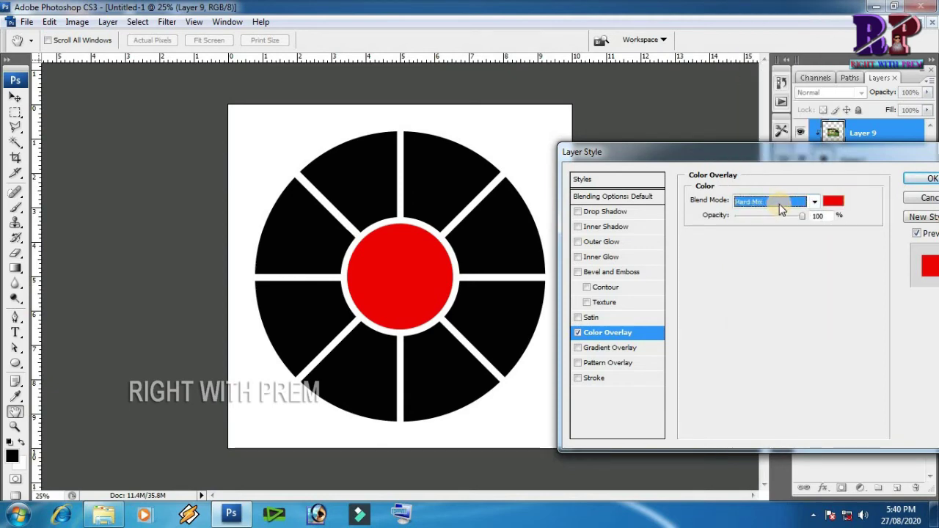
{"action": "scroll", "coordinate": [781, 210], "scroll_direction": "down", "scroll_amount": 1}
{"action": "scroll", "coordinate": [781, 209], "scroll_direction": "down", "scroll_amount": 1}
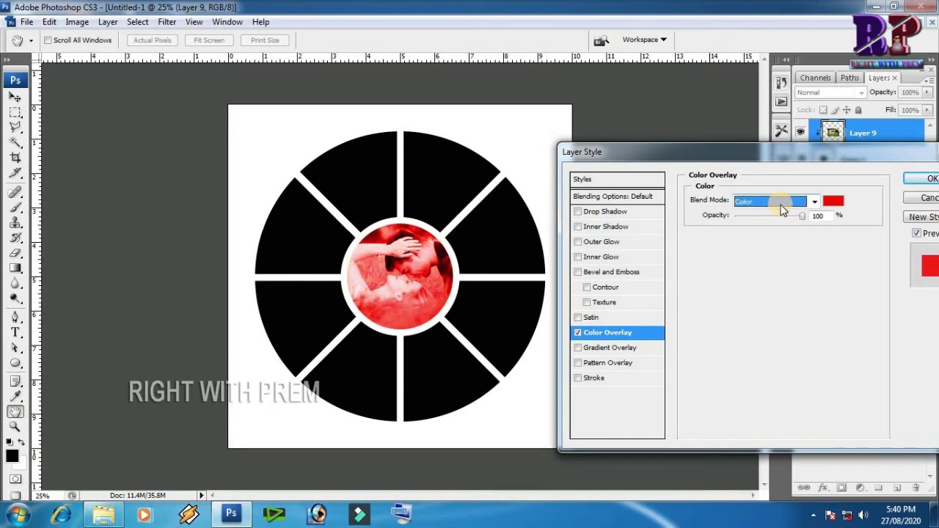
{"action": "scroll", "coordinate": [783, 210], "scroll_direction": "up", "scroll_amount": 1}
{"action": "scroll", "coordinate": [783, 210], "scroll_direction": "down", "scroll_amount": 1}
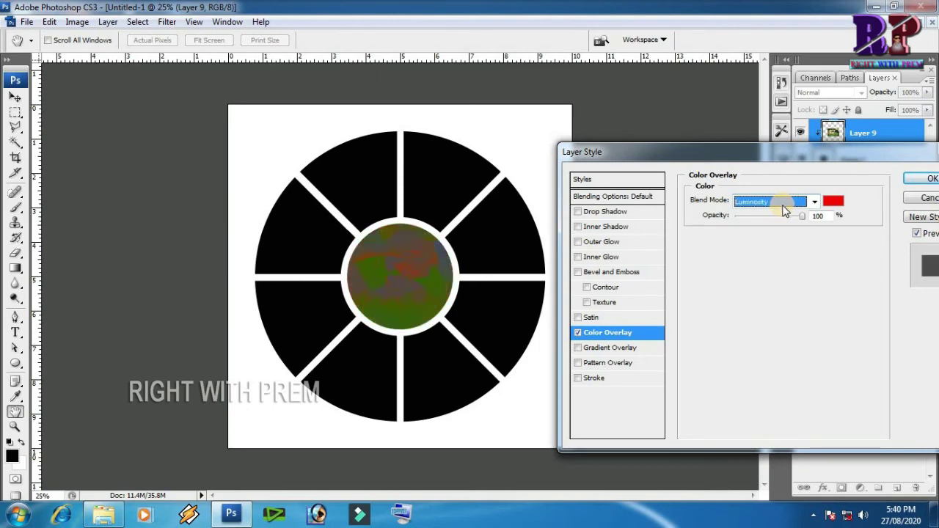
{"action": "scroll", "coordinate": [783, 210], "scroll_direction": "up", "scroll_amount": 1}
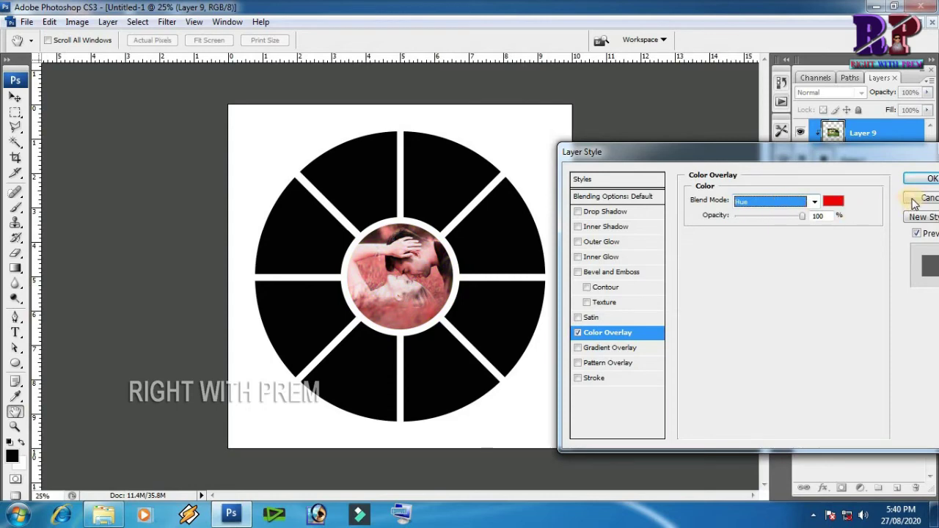
{"action": "left_click", "coordinate": [930, 178]}
{"action": "left_click_drag", "start_coordinate": [364, 235], "coordinate": [485, 322]}
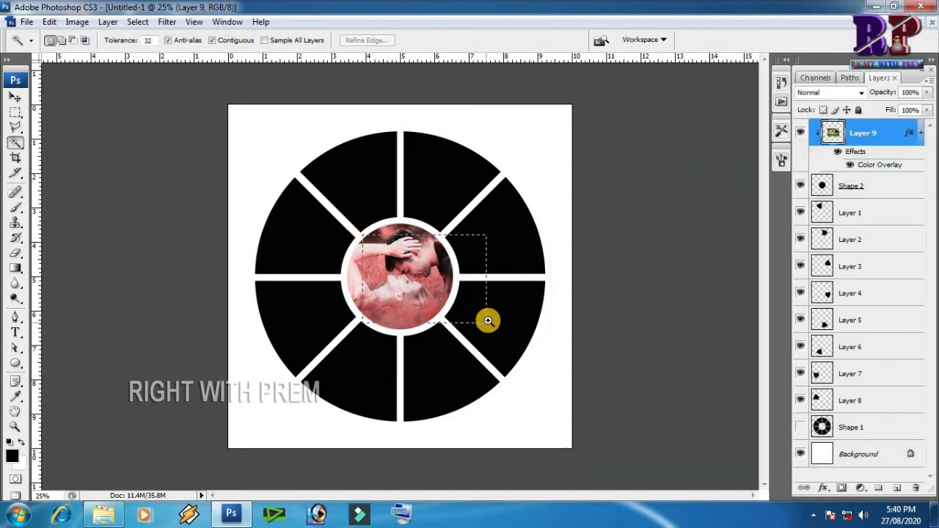
Bring the bride photo in above Layer 1 and clip it to the wedge, closing its document unsaved
{"action": "key", "text": "ctrl+minus"}
{"action": "key", "text": "ctrl+minus"}
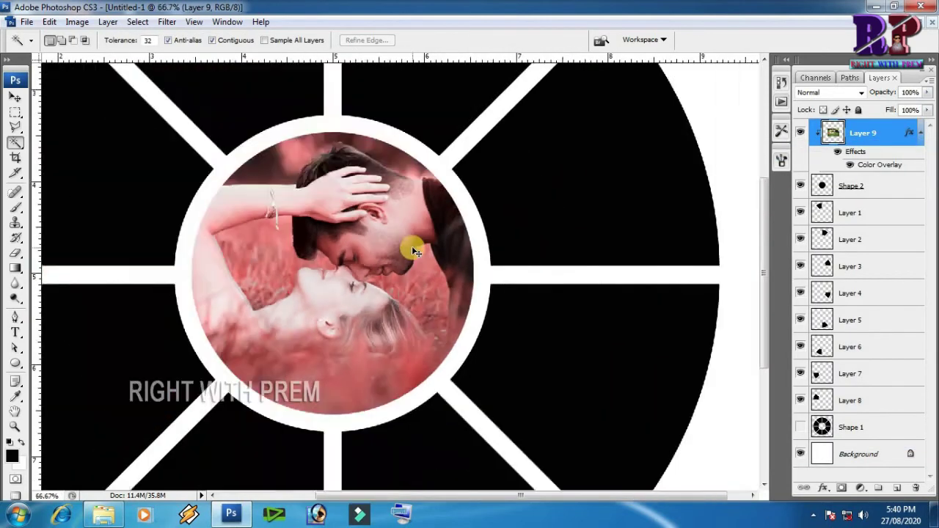
{"action": "key", "text": "ctrl+minus"}
{"action": "key", "text": "ctrl+minus"}
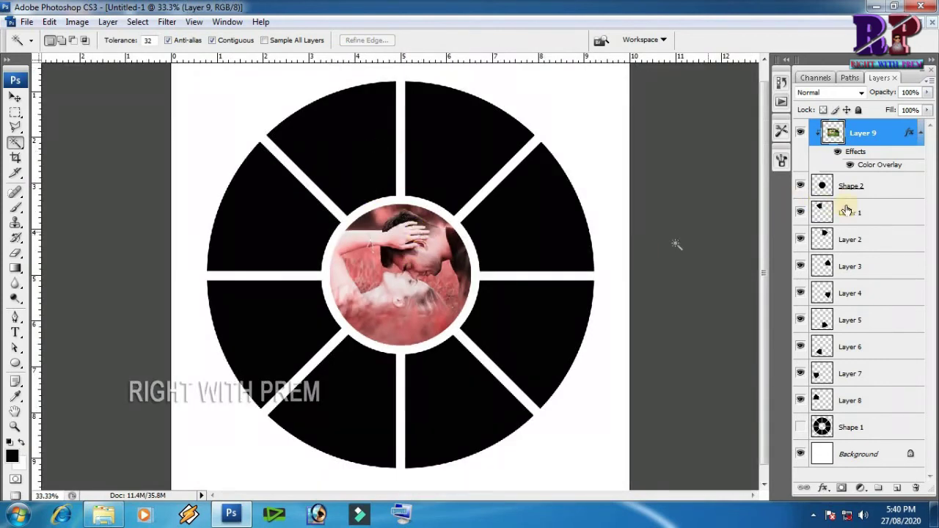
{"action": "left_click", "coordinate": [871, 214]}
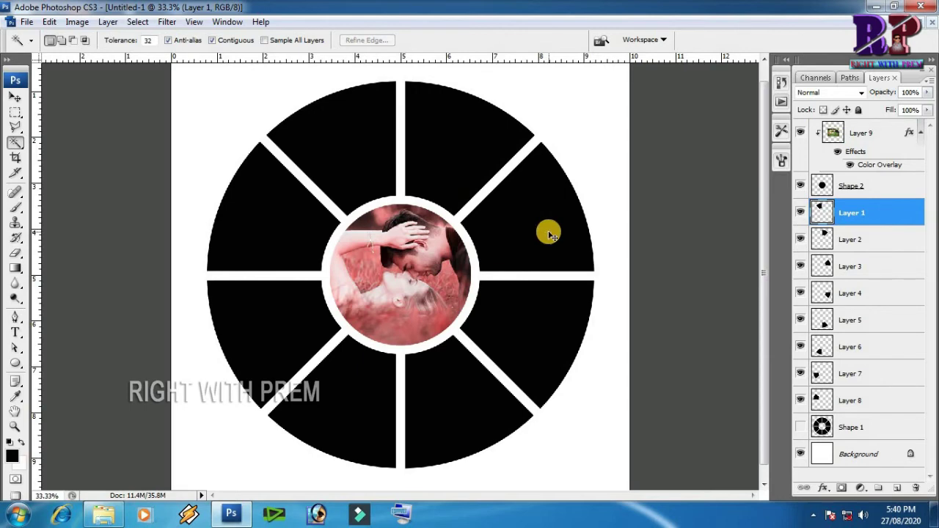
{"action": "key", "text": "ctrl+Tab"}
{"action": "key", "text": "ctrl+a"}
{"action": "key", "text": "Delete"}
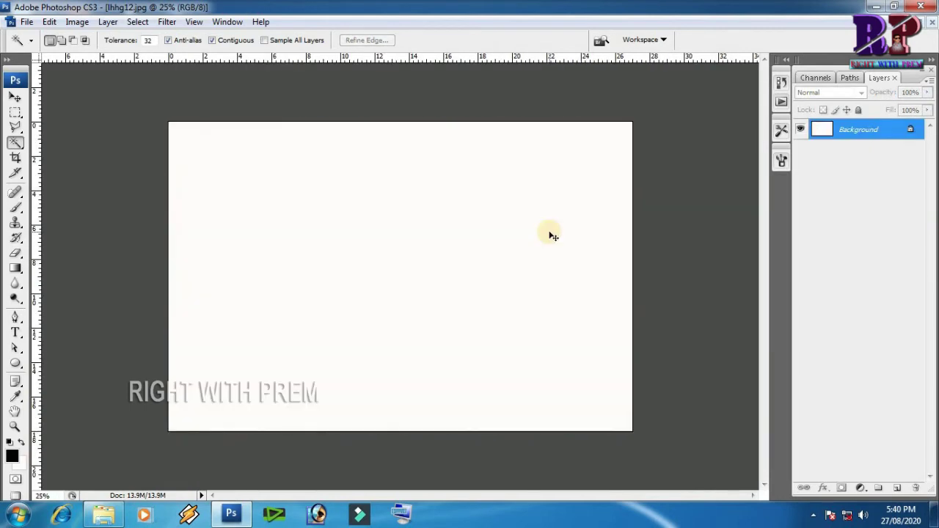
{"action": "key", "text": "ctrl+w"}
{"action": "key", "text": "n"}
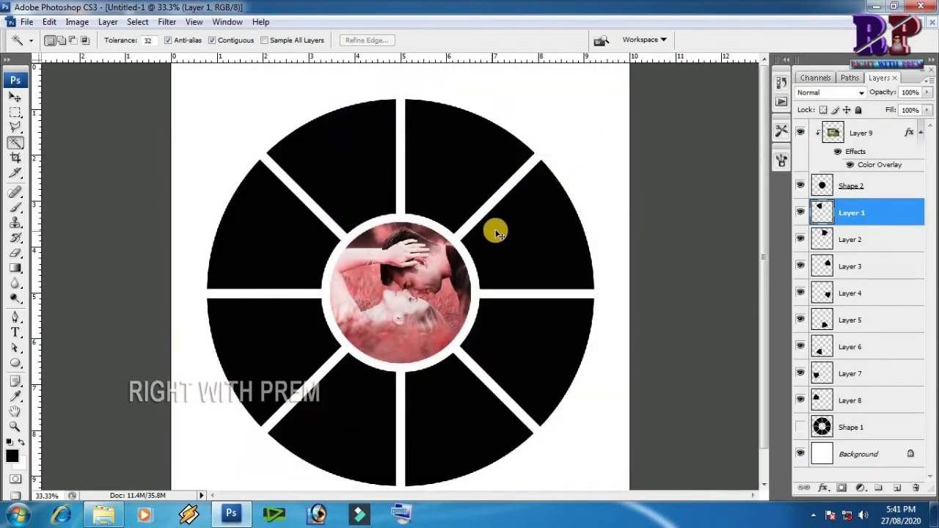
{"action": "key", "text": "ctrl+v"}
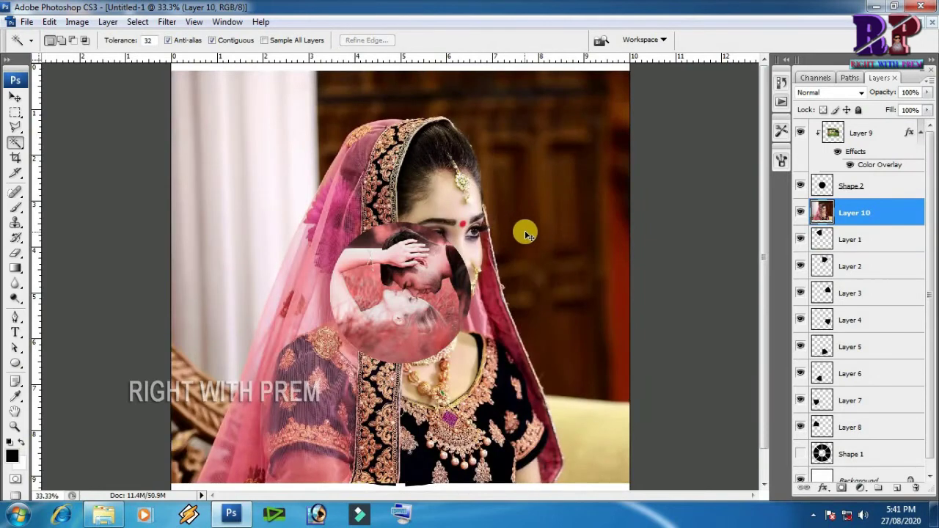
{"action": "key", "text": "ctrl+alt+g"}
Scale the bride photo to 33.7% and tilt it about -12° into the top-left wedge
{"action": "key", "text": "ctrl+t"}
{"action": "mouse_move", "coordinate": [310, 195]}
{"action": "left_mouse_down"}
{"action": "mouse_move", "coordinate": [492, 259]}
{"action": "mouse_move", "coordinate": [390, 184]}
{"action": "mouse_move", "coordinate": [355, 142]}
{"action": "left_mouse_up"}
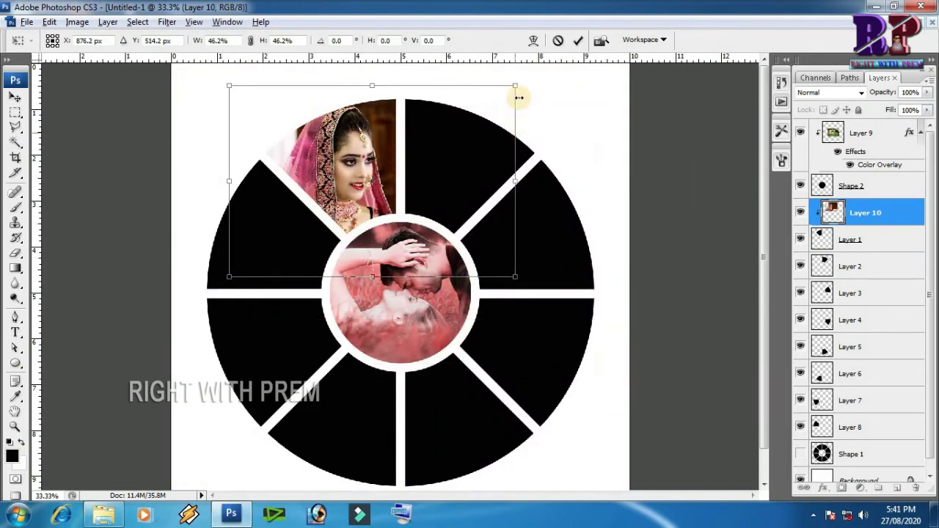
{"action": "mouse_move", "coordinate": [498, 88]}
{"action": "left_mouse_down"}
{"action": "mouse_move", "coordinate": [477, 98]}
{"action": "mouse_move", "coordinate": [475, 114]}
{"action": "left_mouse_up"}
{"action": "left_click_drag", "start_coordinate": [530, 147], "coordinate": [540, 119]}
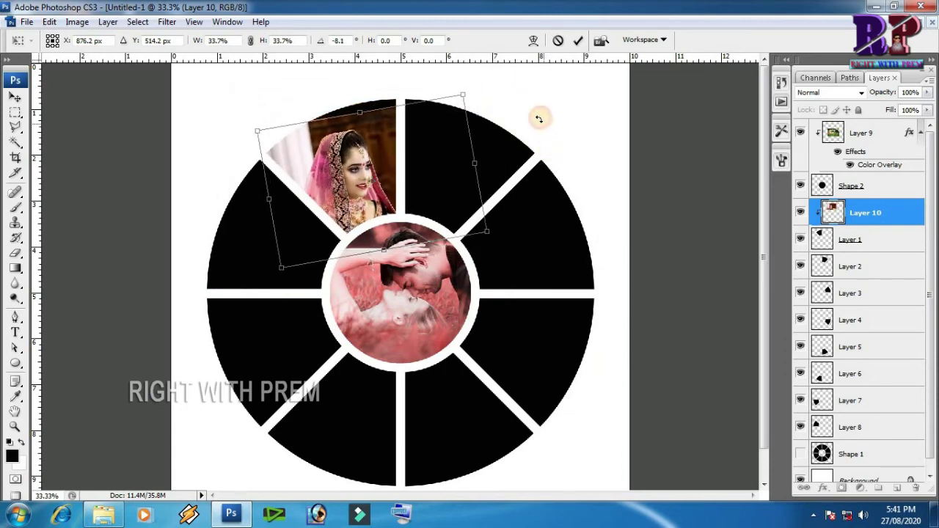
{"action": "left_click_drag", "start_coordinate": [356, 185], "coordinate": [352, 169]}
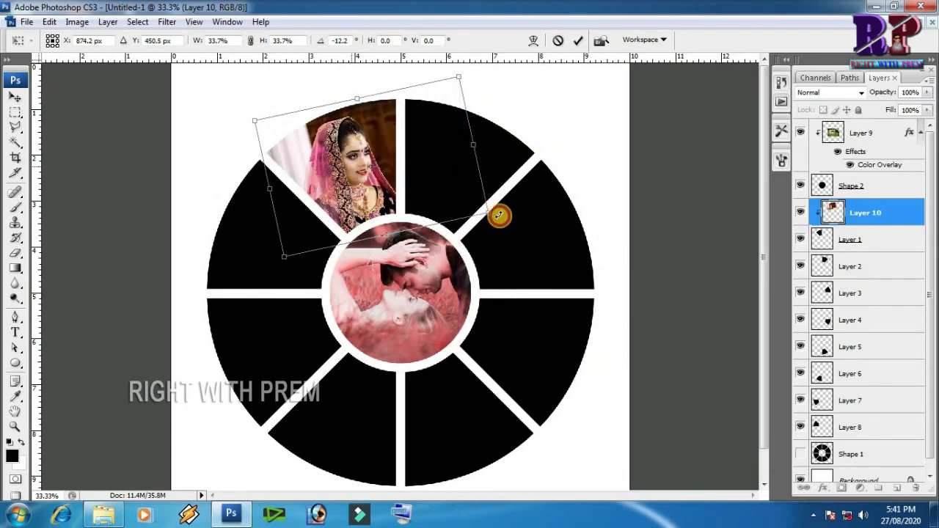
{"action": "key", "text": "Return"}
{"action": "key", "text": "w"}
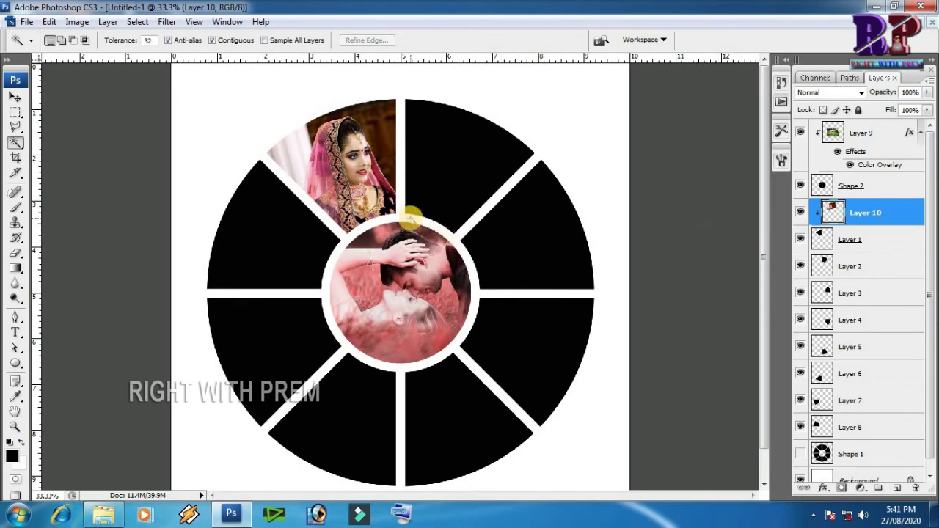
Give Layer 10 a black-to-white Gradient Overlay in Hue blend mode, making the bride grayscale
{"action": "double_click", "coordinate": [908, 215]}
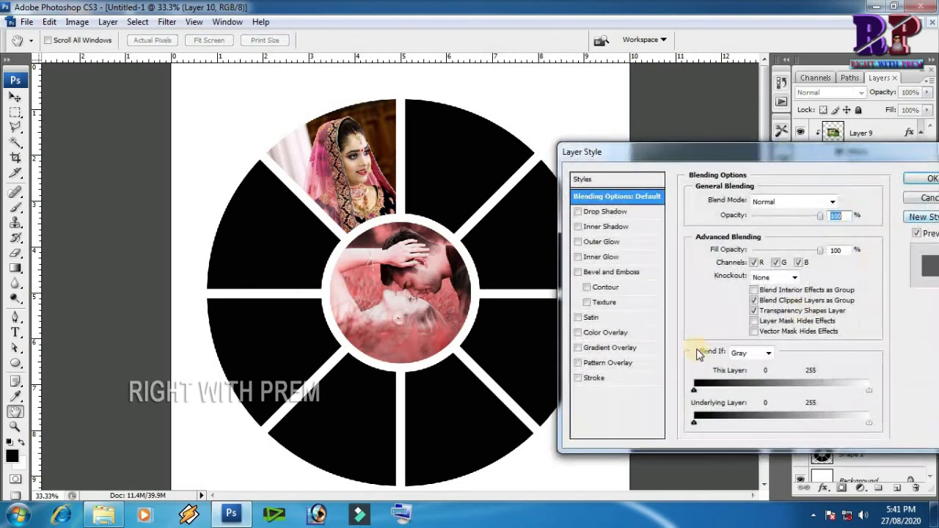
{"action": "left_click", "coordinate": [612, 349]}
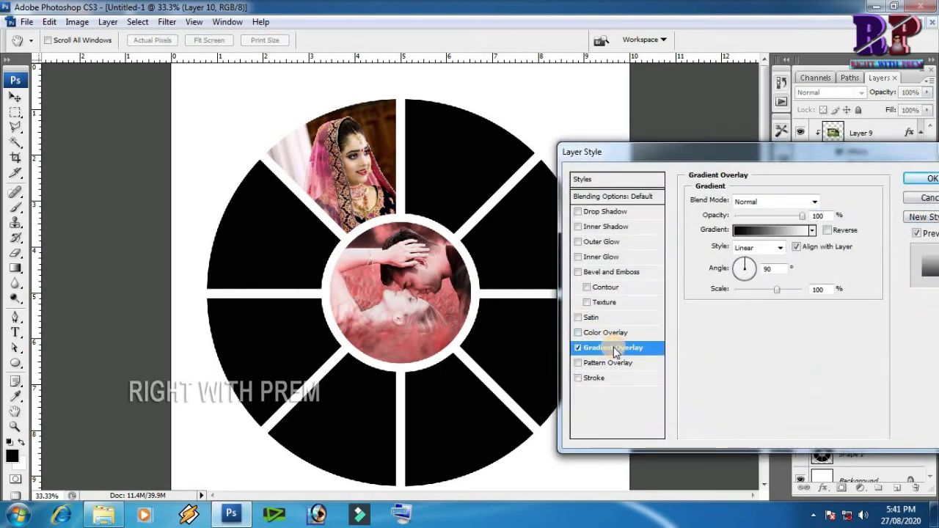
{"action": "left_click", "coordinate": [771, 204]}
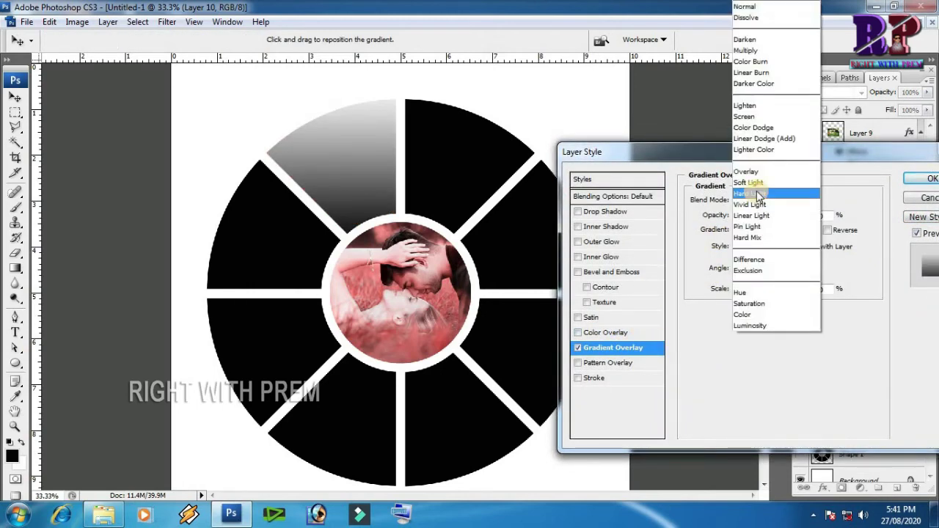
{"action": "left_click", "coordinate": [763, 204]}
{"action": "key", "text": "Down"}
{"action": "key", "text": "Down"}
{"action": "key", "text": "Down"}
{"action": "key", "text": "Down"}
{"action": "key", "text": "Down"}
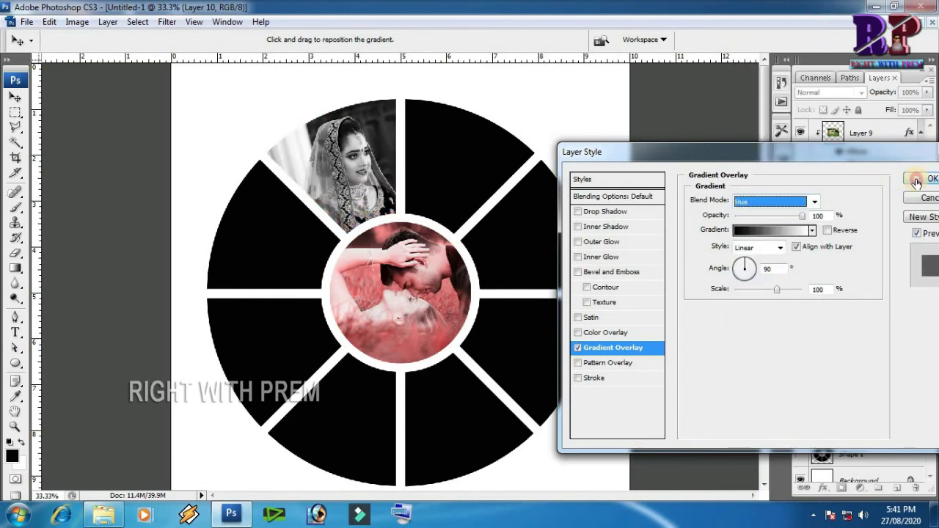
{"action": "left_click", "coordinate": [916, 179]}
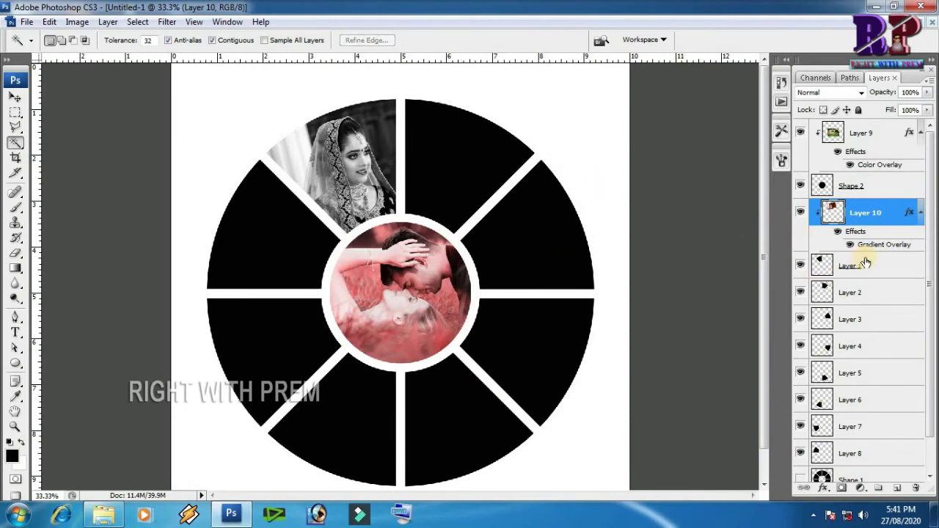
{"action": "left_click", "coordinate": [860, 295]}
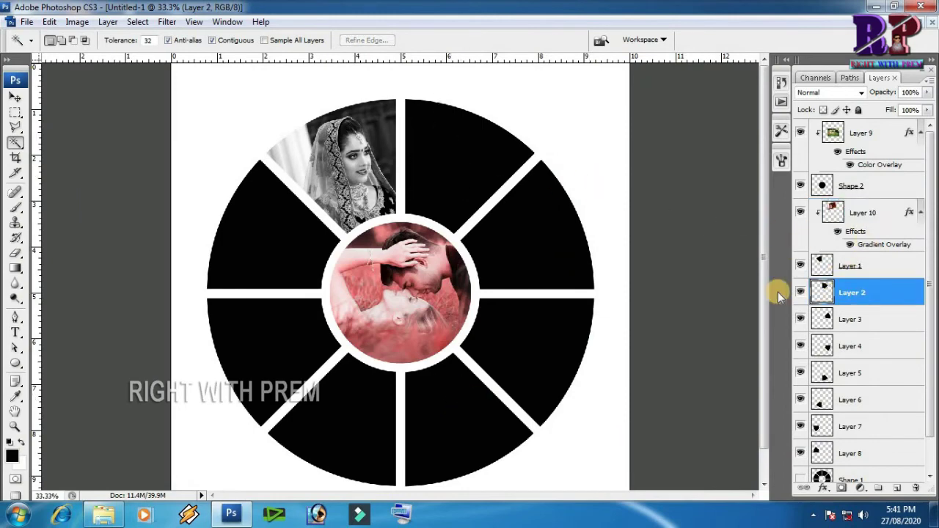
Paste the white-dress photo above Layer 2 and clip it to that wedge, closing its document unsaved
{"action": "key", "text": "ctrl+Tab"}
{"action": "key", "text": "ctrl+a"}
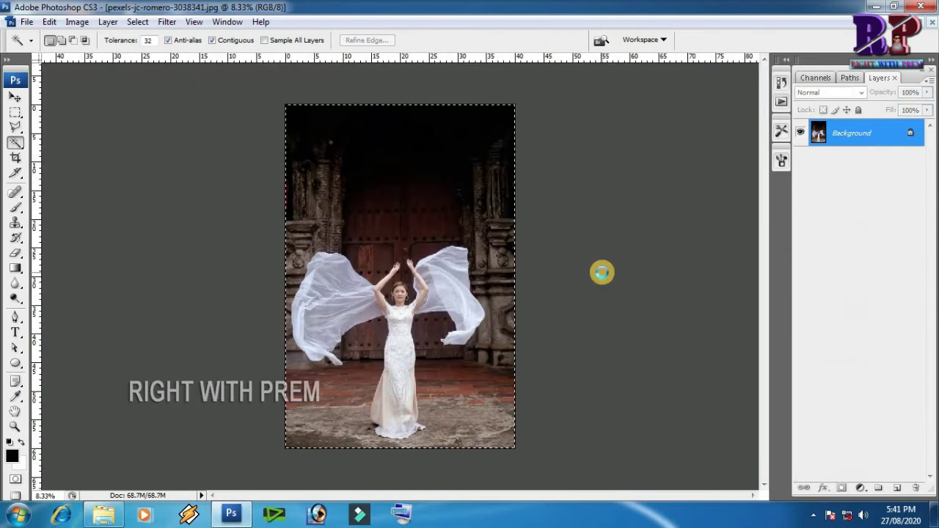
{"action": "key", "text": "ctrl+w"}
{"action": "left_click", "coordinate": [471, 208]}
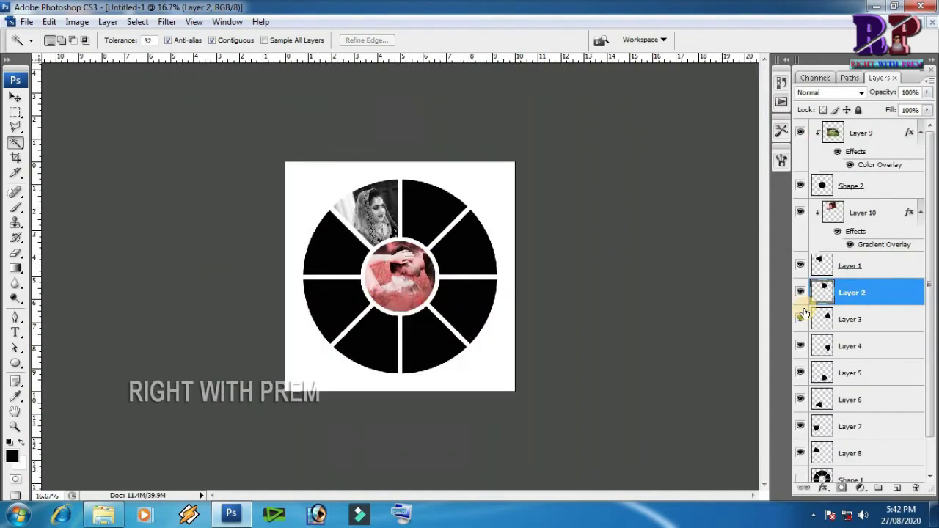
{"action": "left_click", "coordinate": [854, 303]}
{"action": "key", "text": "ctrl+v"}
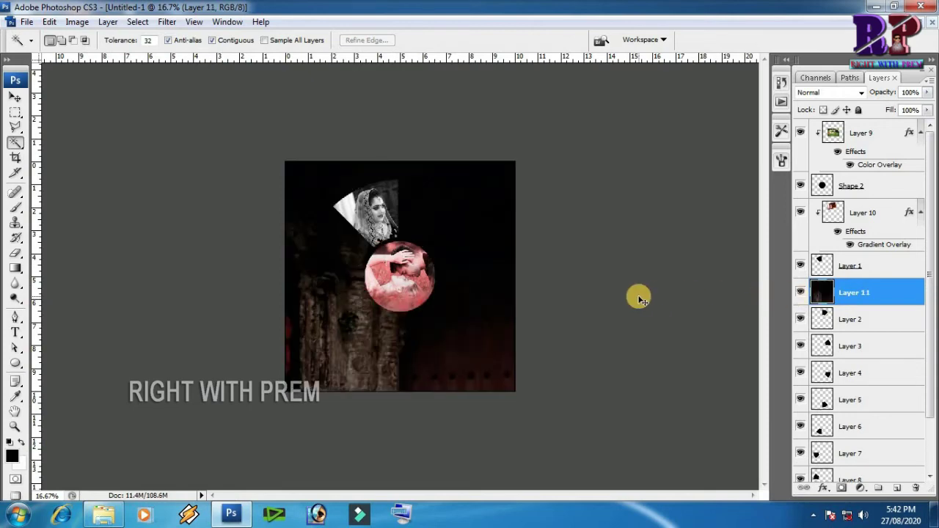
{"action": "key", "text": "ctrl+alt+g"}
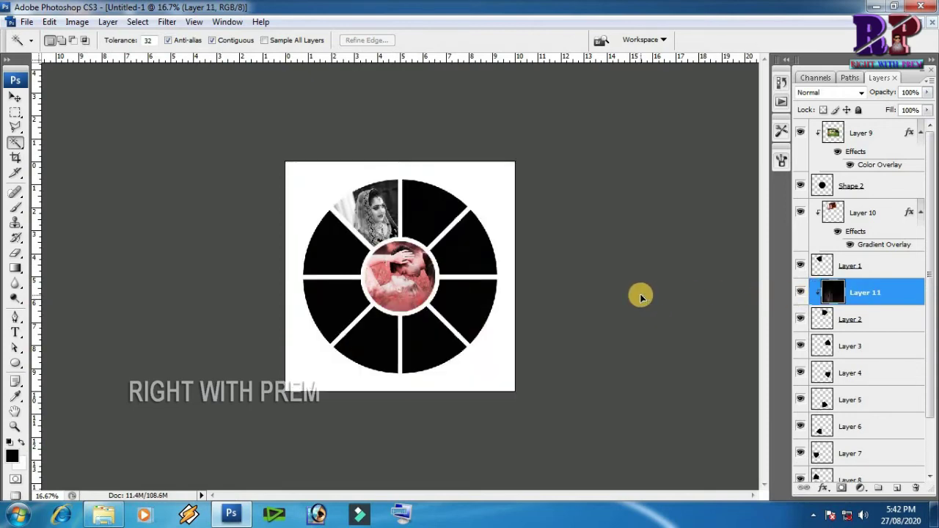
Shrink, tilt and move the white-dress photo over the top-right wedge
{"action": "key", "text": "ctrl+t"}
{"action": "mouse_move", "coordinate": [720, 179]}
{"action": "left_mouse_down"}
{"action": "mouse_move", "coordinate": [572, 280]}
{"action": "mouse_move", "coordinate": [541, 352]}
{"action": "mouse_move", "coordinate": [548, 99]}
{"action": "mouse_move", "coordinate": [454, 278]}
{"action": "mouse_move", "coordinate": [453, 197]}
{"action": "left_mouse_up"}
{"action": "left_click_drag", "start_coordinate": [506, 176], "coordinate": [477, 218]}
{"action": "key", "text": "w"}
{"action": "key", "text": "Return"}
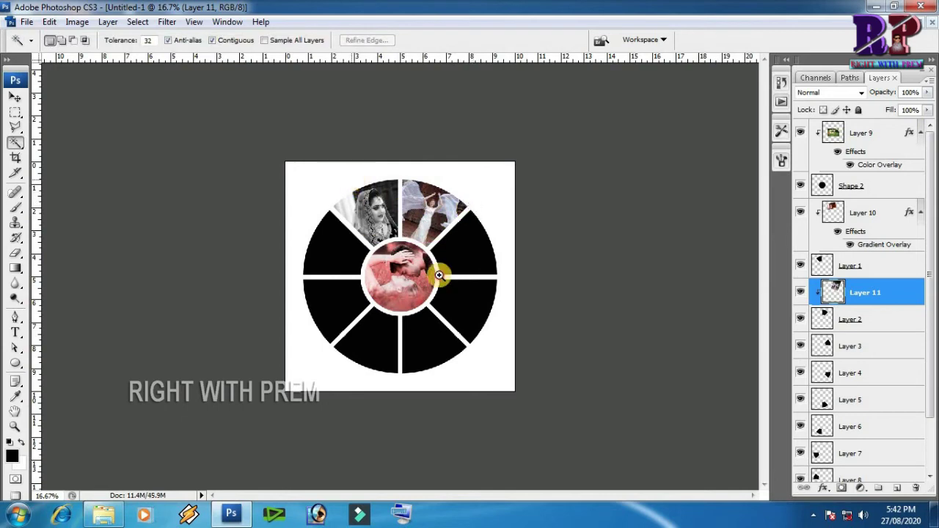
Add a cyan Color Overlay in Soft Light blend mode to Layer 11
{"action": "scroll", "coordinate": [477, 272], "scroll_direction": "up", "scroll_amount": 5}
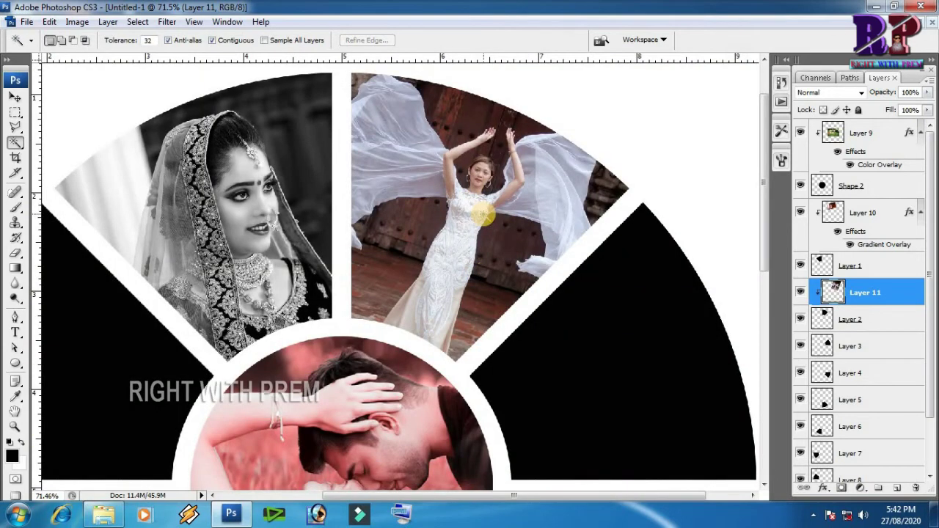
{"action": "left_click", "coordinate": [907, 299]}
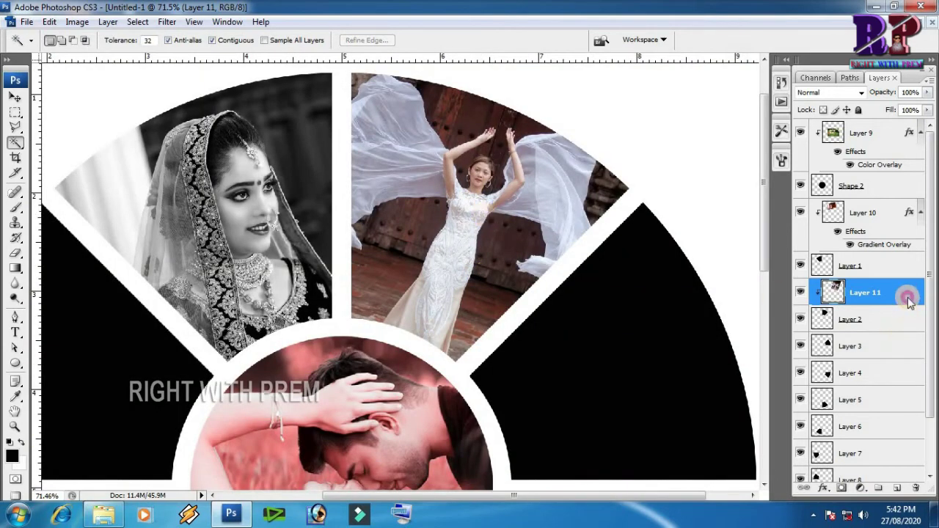
{"action": "double_click", "coordinate": [907, 299]}
{"action": "left_click", "coordinate": [602, 335]}
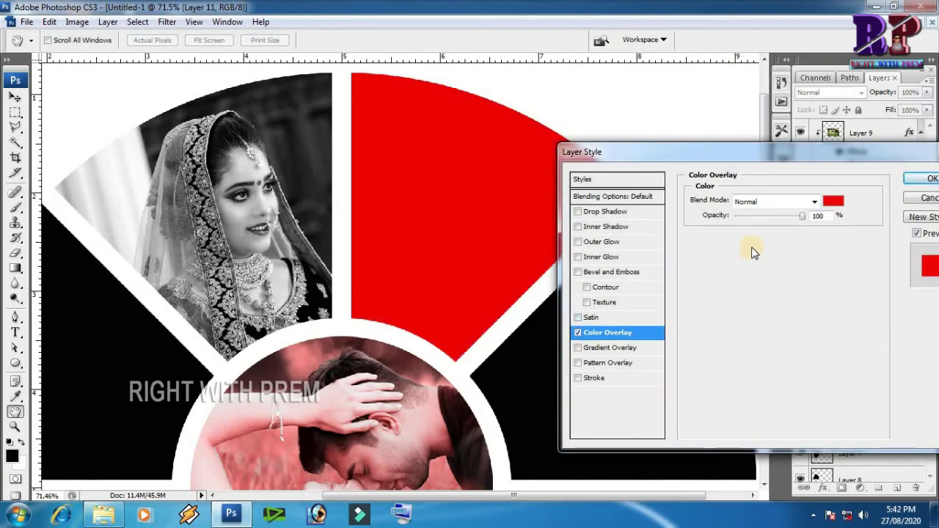
{"action": "left_click", "coordinate": [832, 200]}
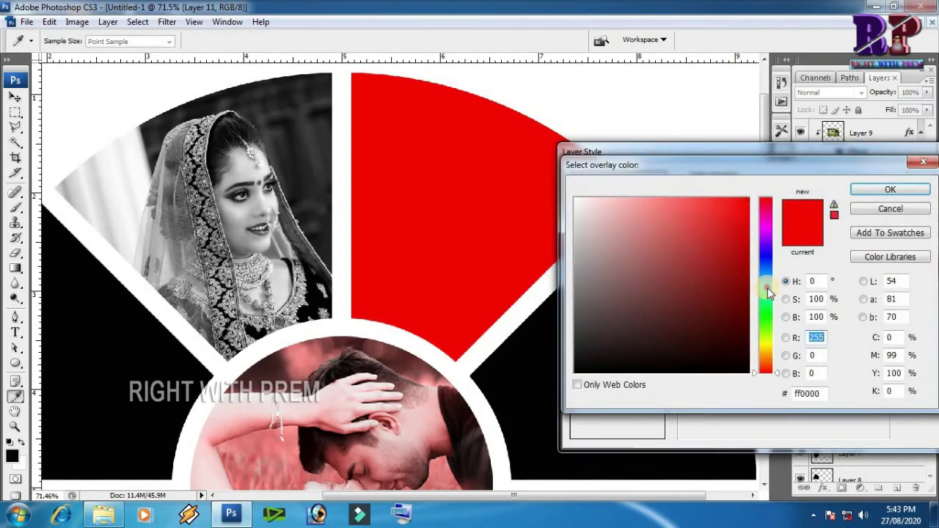
{"action": "left_click", "coordinate": [763, 290]}
{"action": "left_click", "coordinate": [873, 189]}
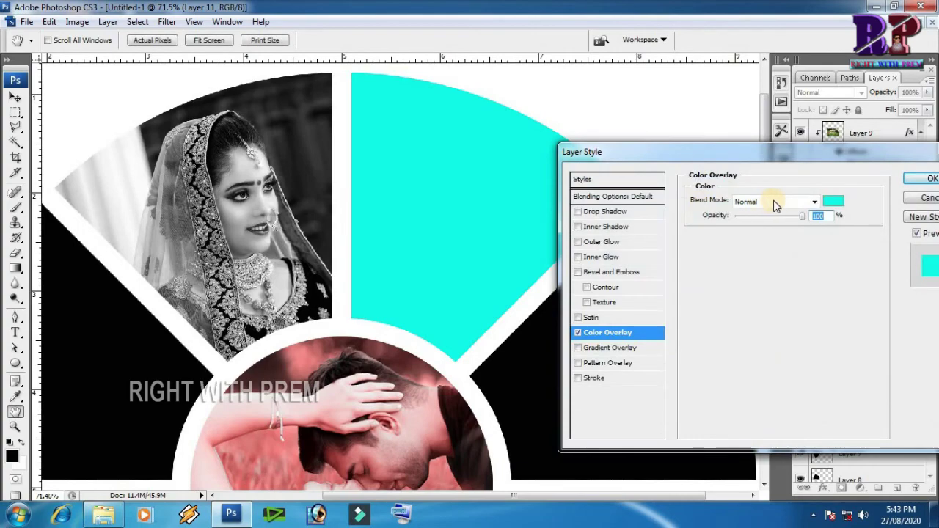
{"action": "left_click", "coordinate": [773, 201]}
{"action": "left_click", "coordinate": [755, 183]}
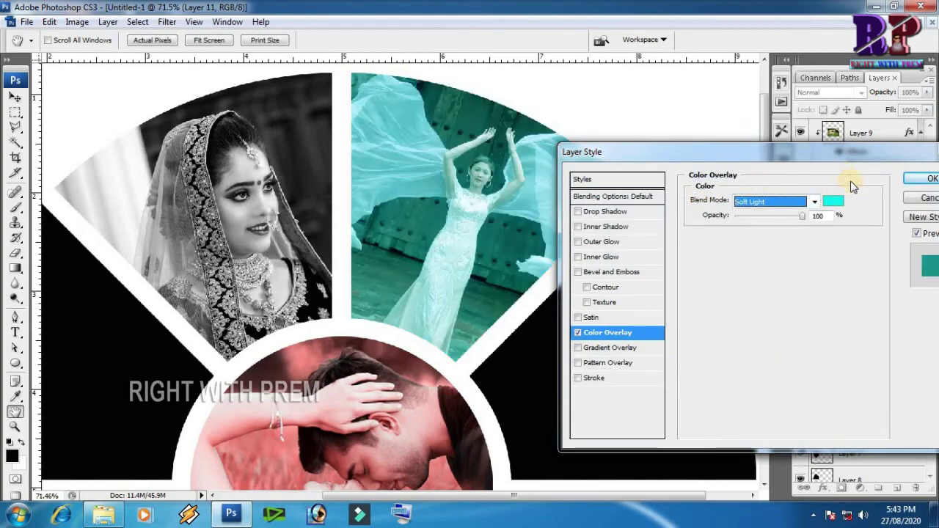
{"action": "left_click", "coordinate": [913, 183]}
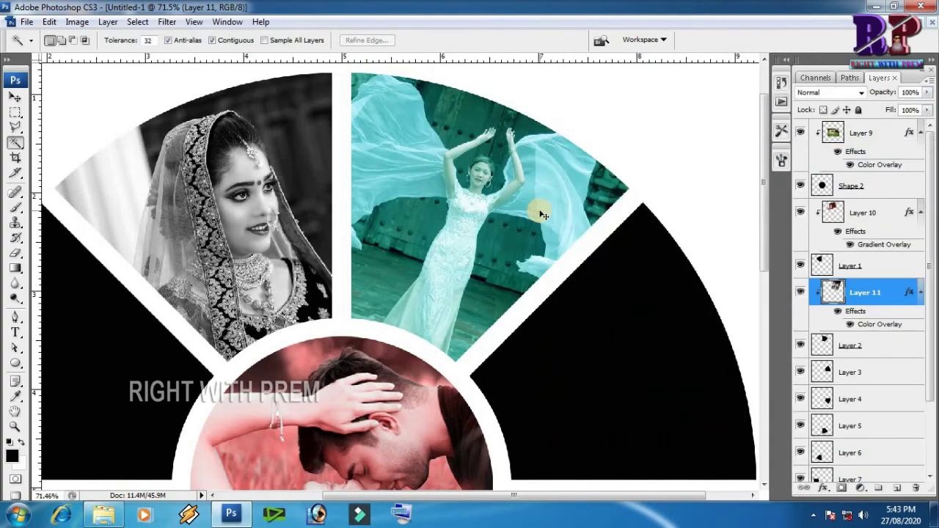
{"action": "key", "text": "ctrl+minus"}
{"action": "key", "text": "ctrl+minus"}
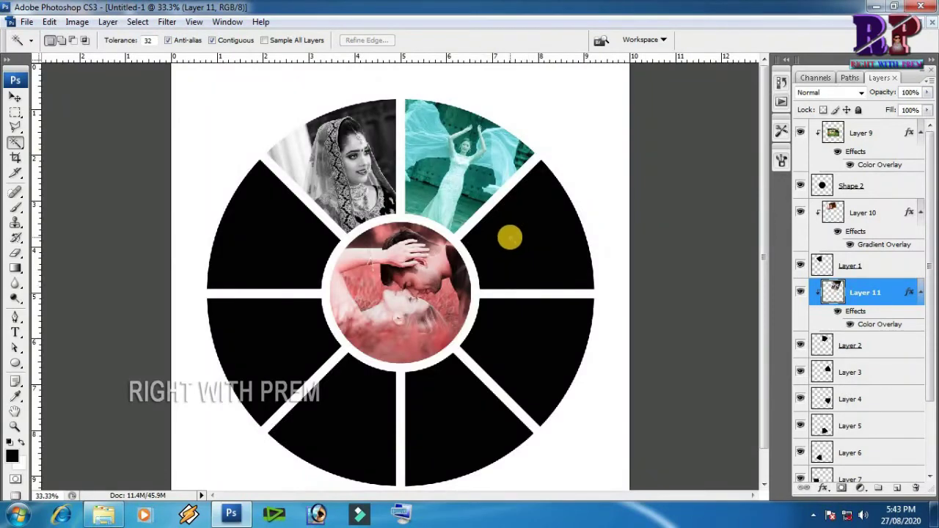
{"action": "scroll", "coordinate": [836, 347], "scroll_direction": "down", "scroll_amount": 3}
{"action": "left_click", "coordinate": [869, 288]}
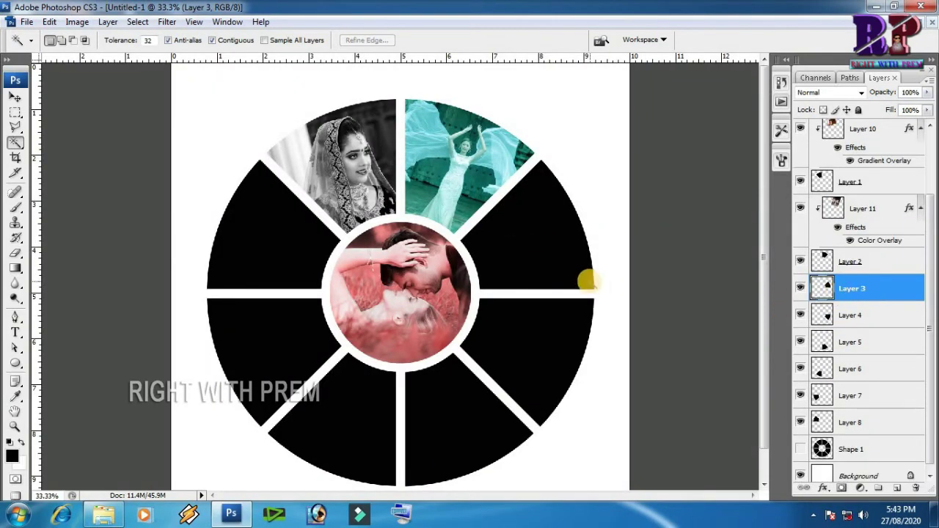
Paste the red bridal-outfit photo as a new layer clipped to the wedge, closing its document unsaved
{"action": "key", "text": "ctrl+Tab"}
{"action": "key", "text": "ctrl+a"}
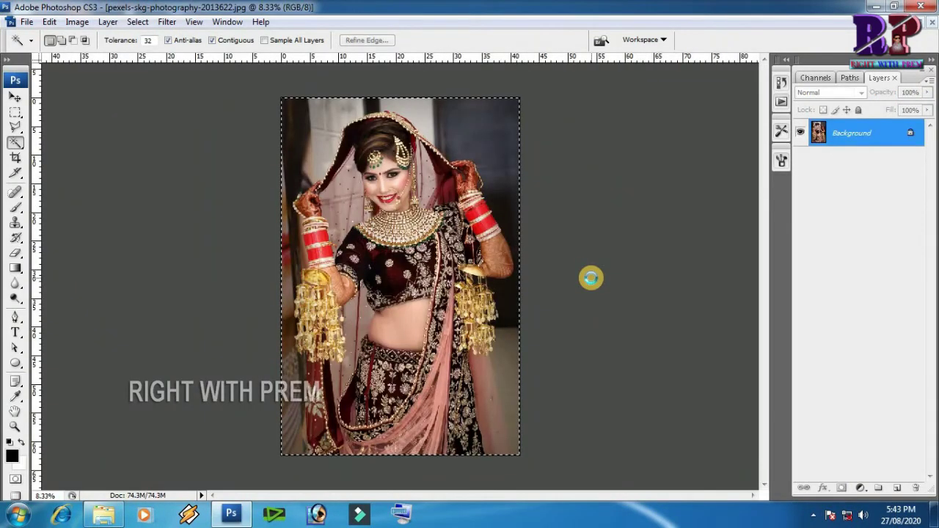
{"action": "key", "text": "Delete"}
{"action": "key", "text": "ctrl+w"}
{"action": "left_click", "coordinate": [474, 205]}
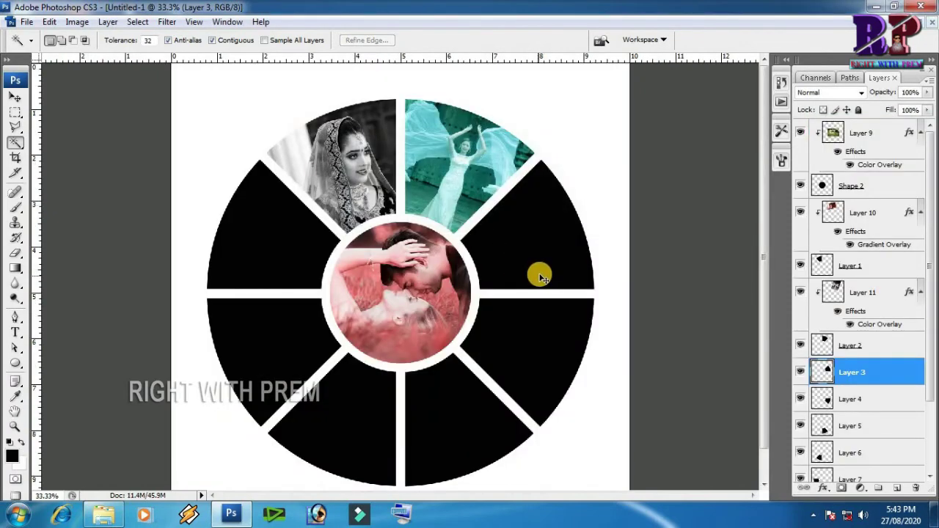
{"action": "key", "text": "ctrl+v"}
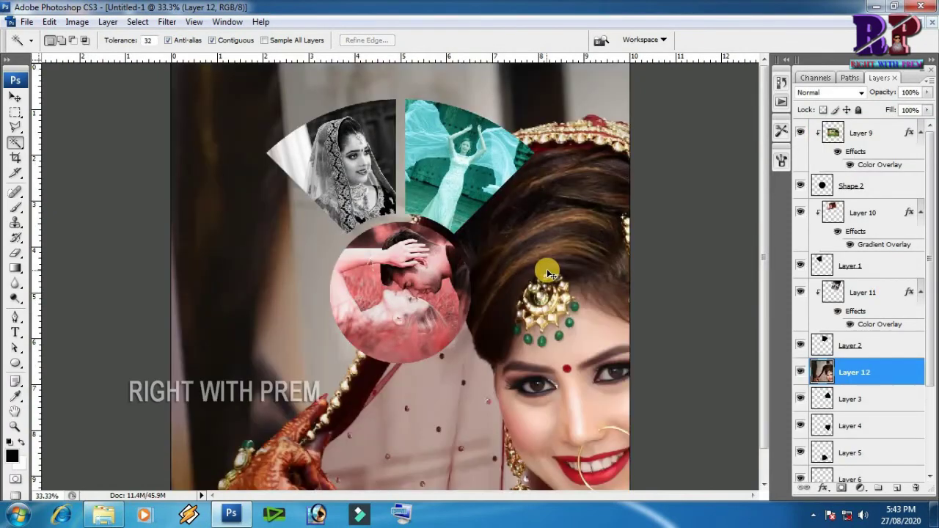
{"action": "key", "text": "ctrl+alt+g"}
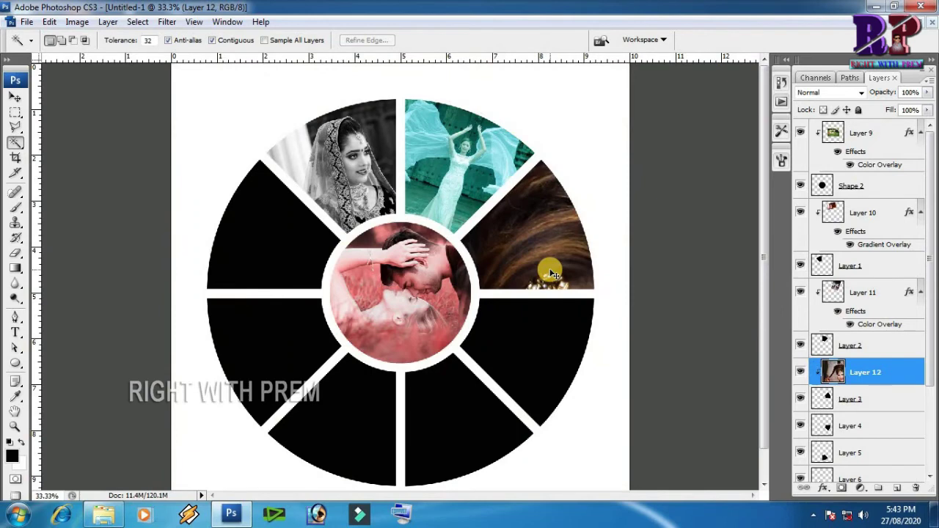
Shrink and slightly tilt the bridal photo to fit the upper-right wedge
{"action": "key", "text": "ctrl+t"}
{"action": "key", "text": "ctrl+minus"}
{"action": "key", "text": "ctrl+minus"}
{"action": "key", "text": "ctrl+minus"}
{"action": "mouse_move", "coordinate": [363, 239]}
{"action": "left_mouse_down"}
{"action": "mouse_move", "coordinate": [426, 329]}
{"action": "mouse_move", "coordinate": [418, 268]}
{"action": "left_mouse_up"}
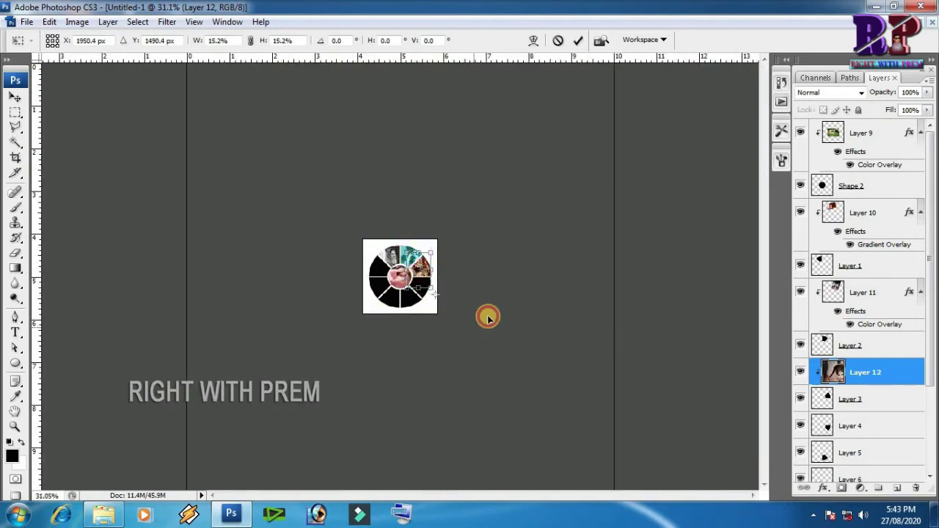
{"action": "key", "text": "ctrl+0"}
{"action": "left_click_drag", "start_coordinate": [663, 218], "coordinate": [662, 281]}
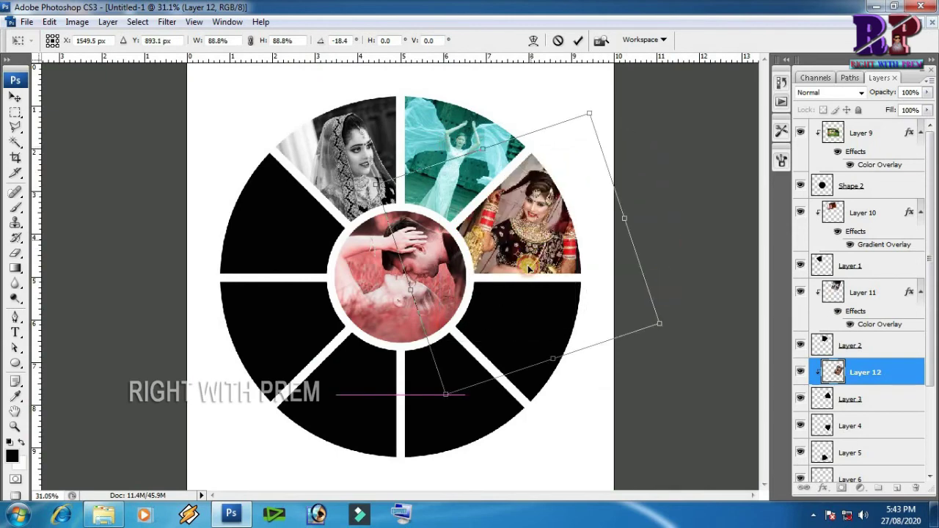
{"action": "double_click", "coordinate": [531, 295]}
{"action": "key", "text": "w"}
{"action": "left_click", "coordinate": [811, 366], "text": "alt"}
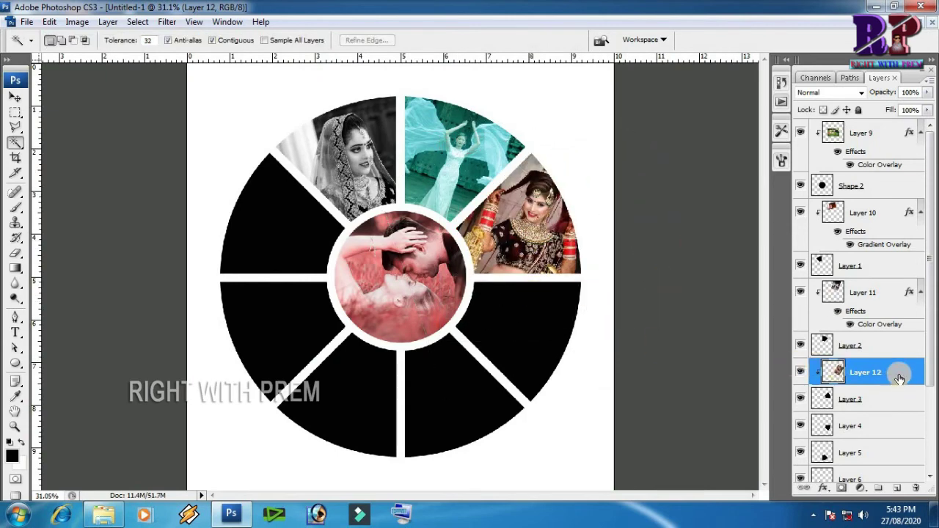
Add a green Color Overlay in Soft Light blend mode to Layer 12
{"action": "double_click", "coordinate": [895, 374]}
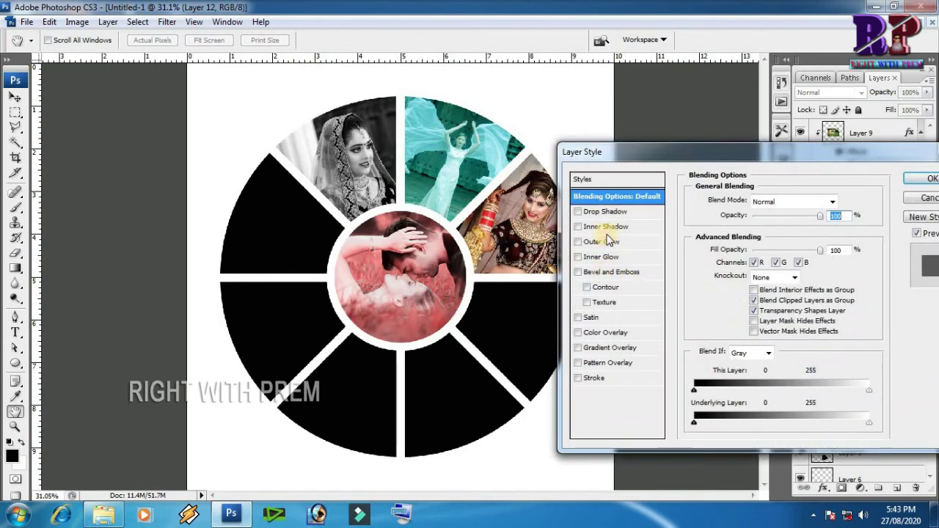
{"action": "left_click", "coordinate": [661, 332]}
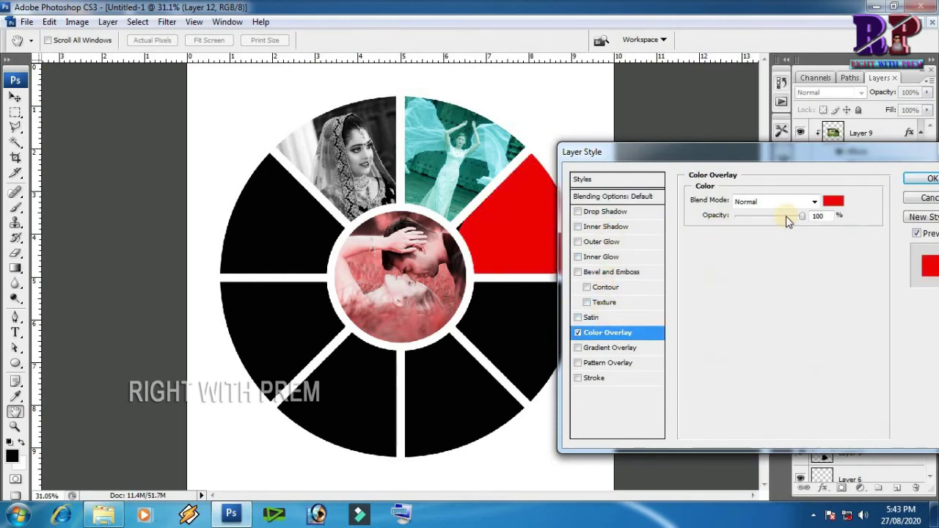
{"action": "left_click", "coordinate": [832, 202]}
{"action": "left_click", "coordinate": [764, 228]}
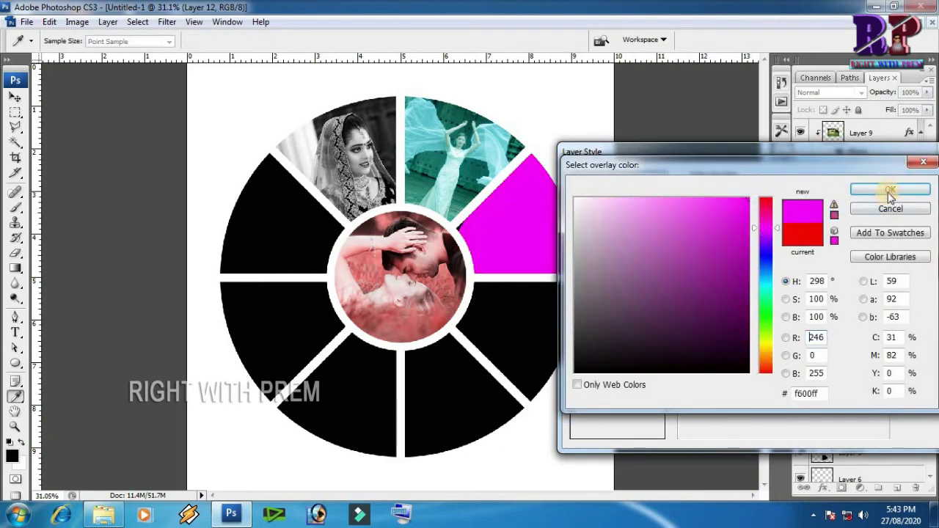
{"action": "left_click", "coordinate": [775, 202]}
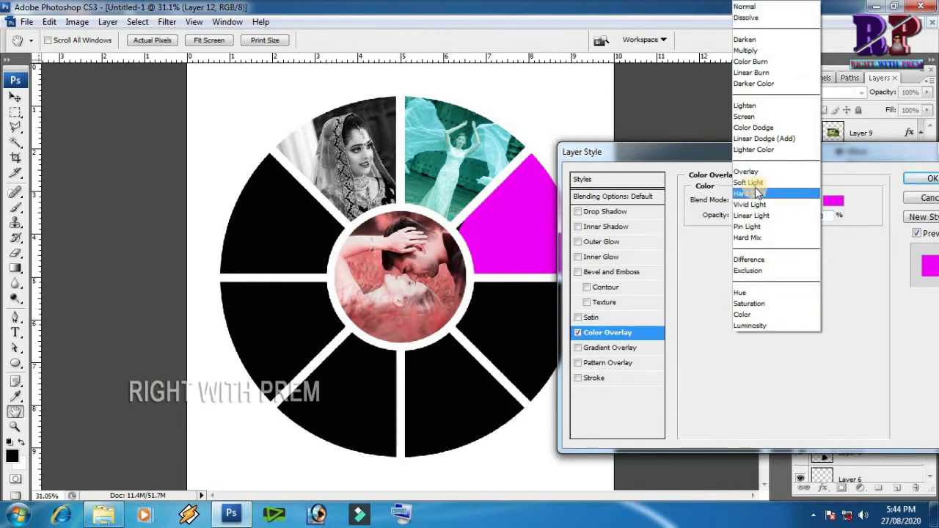
{"action": "left_click", "coordinate": [818, 182]}
{"action": "left_click", "coordinate": [832, 200]}
{"action": "mouse_move", "coordinate": [772, 222]}
{"action": "left_mouse_down"}
{"action": "mouse_move", "coordinate": [767, 213]}
{"action": "mouse_move", "coordinate": [770, 315]}
{"action": "left_mouse_up"}
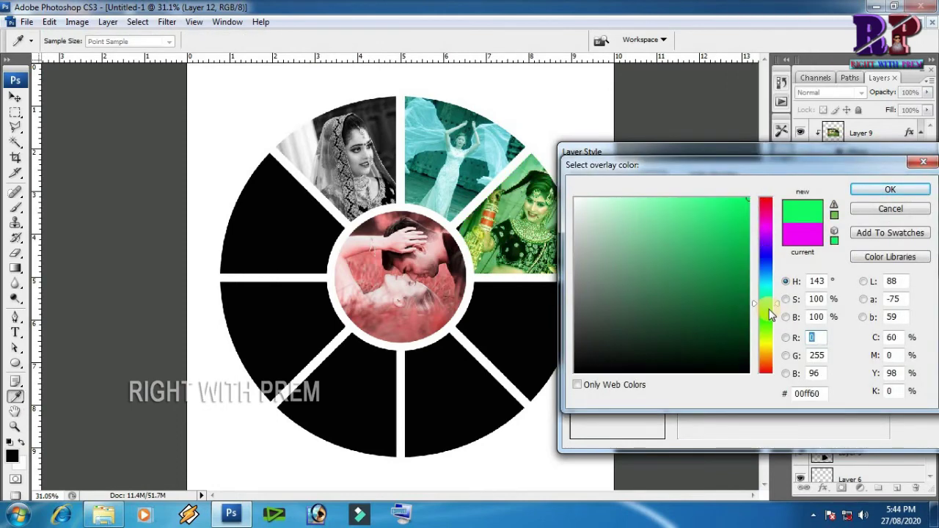
{"action": "left_click", "coordinate": [878, 190]}
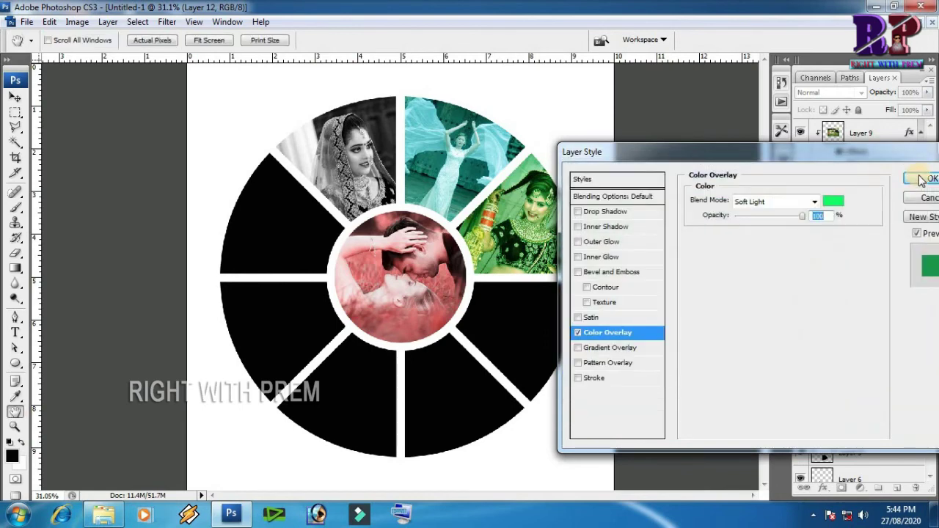
{"action": "left_click", "coordinate": [905, 182]}
{"action": "scroll", "coordinate": [891, 323], "scroll_direction": "down", "scroll_amount": 1}
{"action": "left_click", "coordinate": [872, 302]}
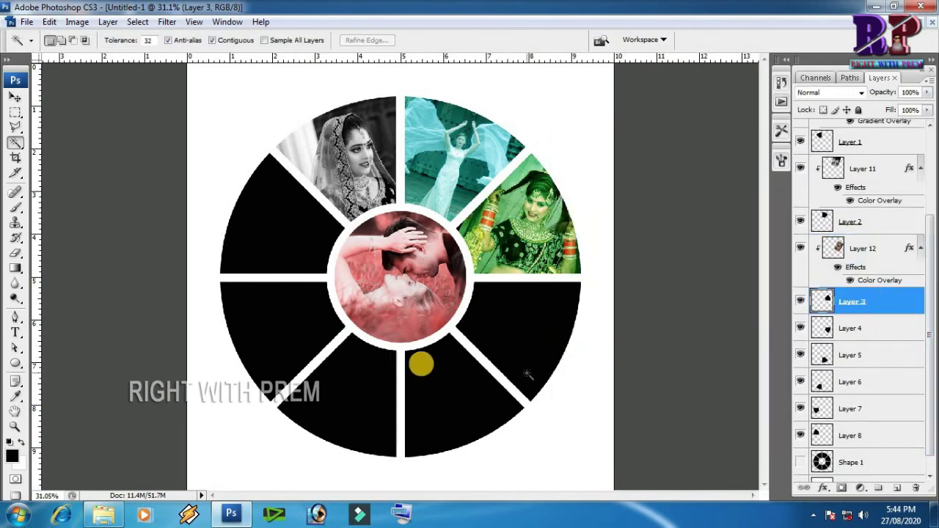
Copy the woman-in-red-dress photo into the collage and clip it to Layer 3's wedge
{"action": "key", "text": "ctrl+Tab"}
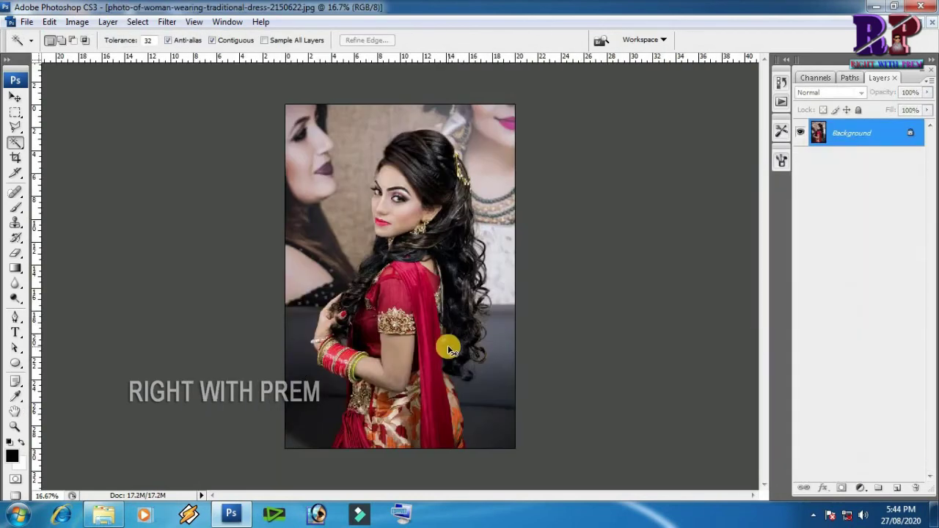
{"action": "key", "text": "ctrl+a"}
{"action": "key", "text": "ctrl+c"}
{"action": "key", "text": "ctrl+Tab"}
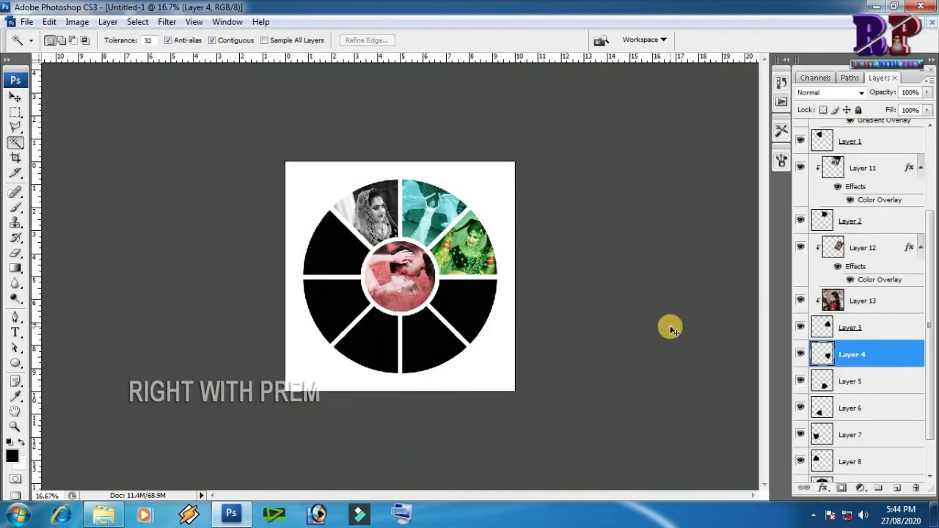
{"action": "key", "text": "ctrl+v"}
{"action": "key", "text": "ctrl+alt+g"}
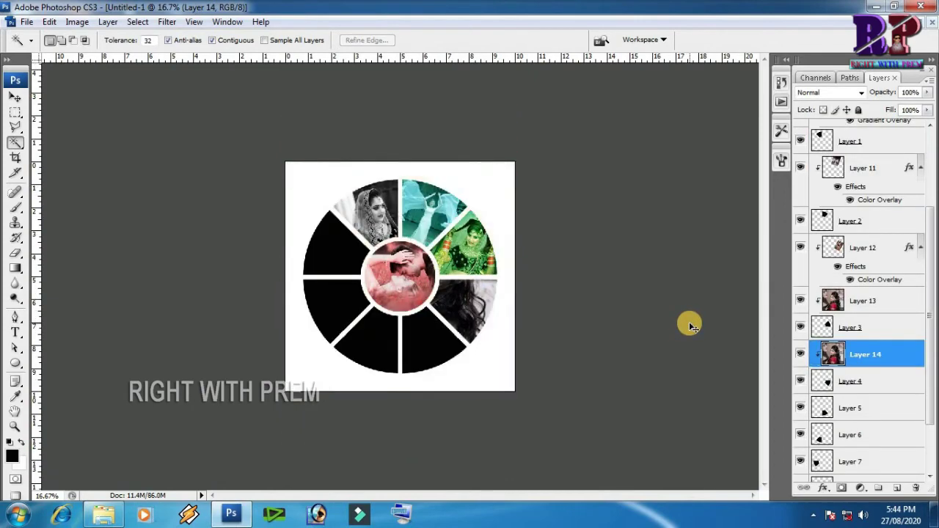
{"action": "scroll", "coordinate": [440, 290], "scroll_direction": "up", "scroll_amount": 5}
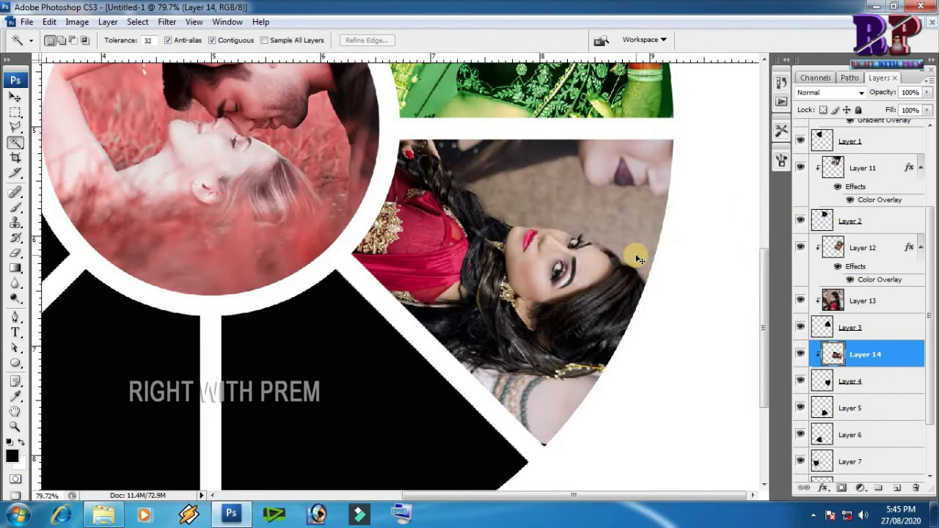
{"action": "scroll", "coordinate": [640, 258], "scroll_direction": "down", "scroll_amount": 1}
{"action": "scroll", "coordinate": [638, 257], "scroll_direction": "down", "scroll_amount": 2}
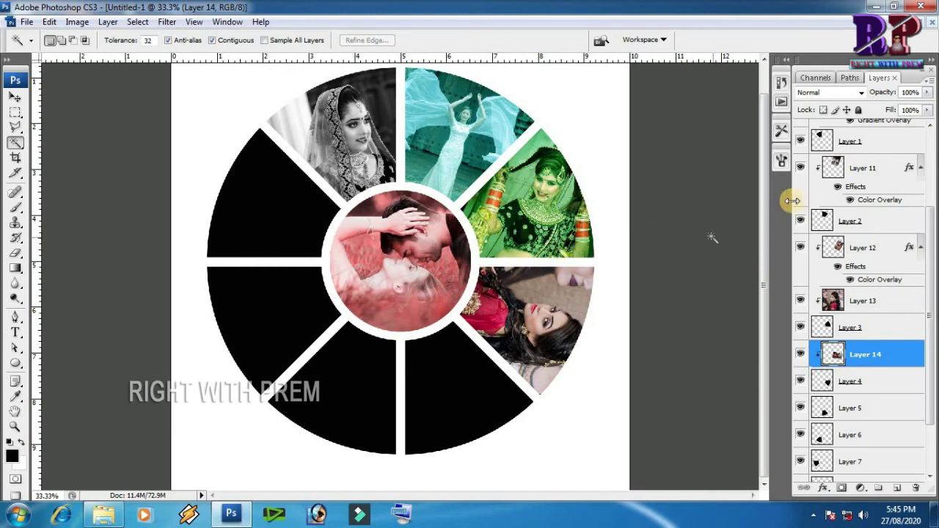
Add a red Color Overlay in Screen blend mode to the pasted photo
{"action": "double_click", "coordinate": [906, 356]}
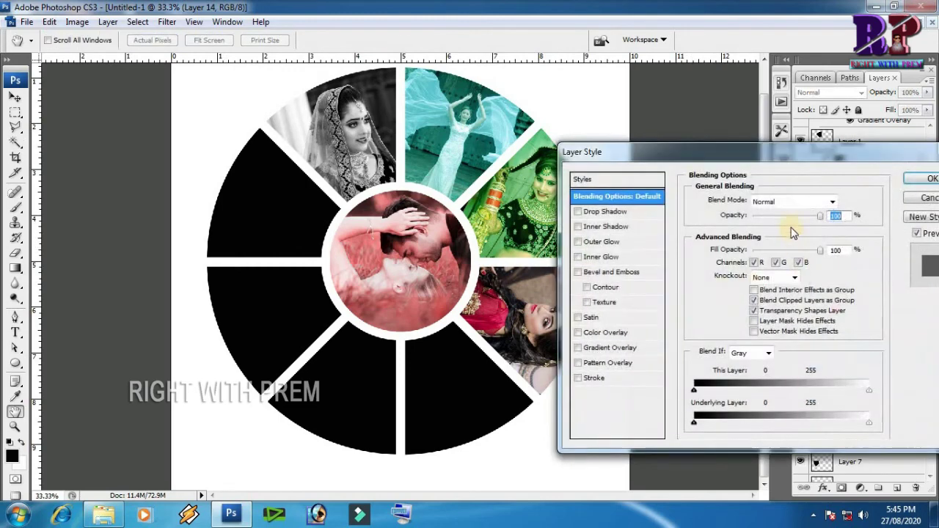
{"action": "left_click", "coordinate": [608, 332]}
{"action": "left_click", "coordinate": [784, 200]}
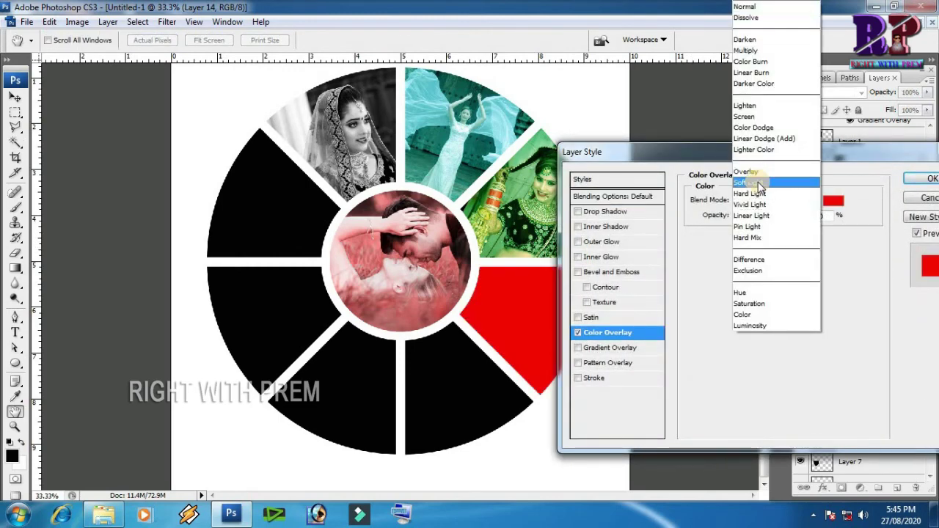
{"action": "left_click", "coordinate": [760, 182]}
{"action": "left_click", "coordinate": [764, 199]}
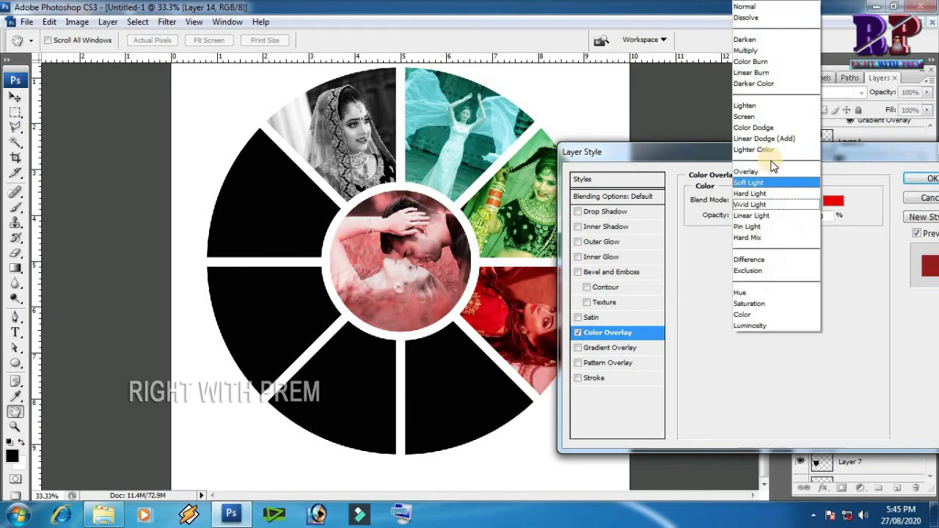
{"action": "left_click", "coordinate": [750, 117]}
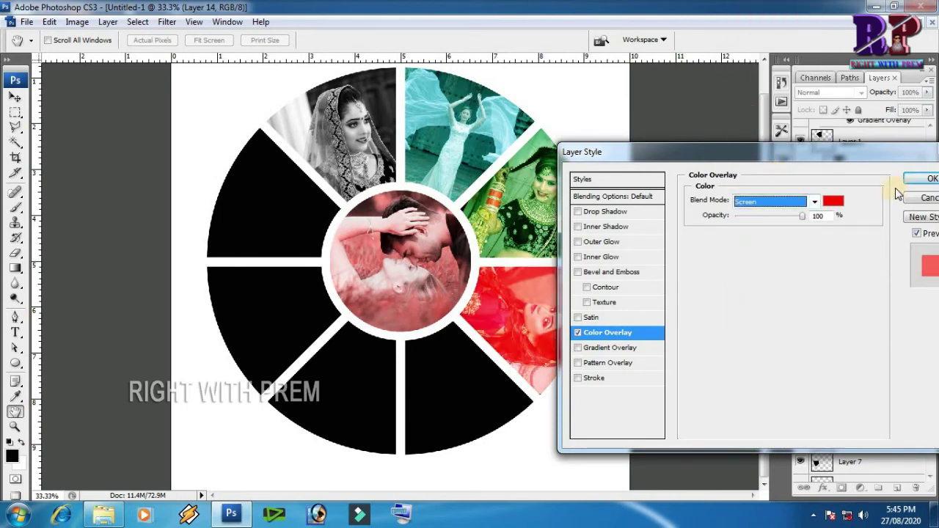
{"action": "left_click", "coordinate": [918, 180]}
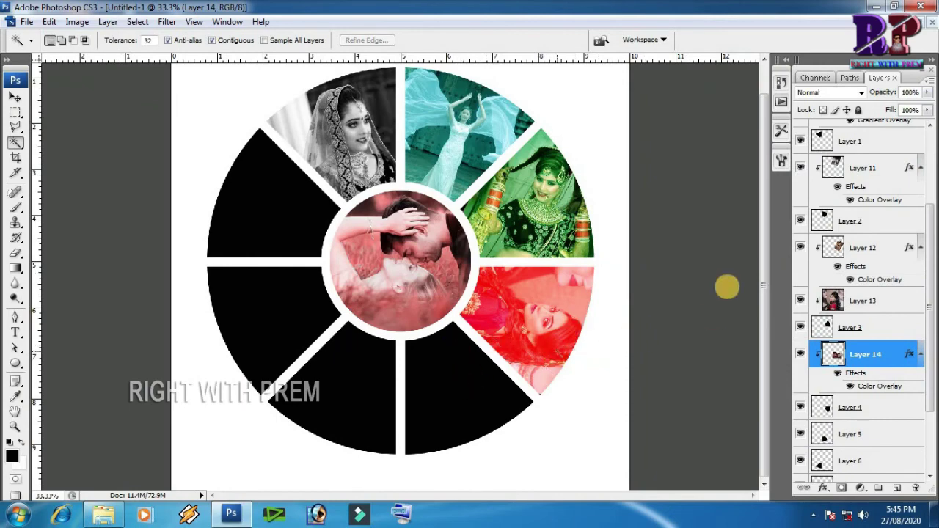
Close the woman-sitting photo unsaved, then paste the portrait above Layer 5, clipped and scaled to about 32%
{"action": "key", "text": "ctrl+w"}
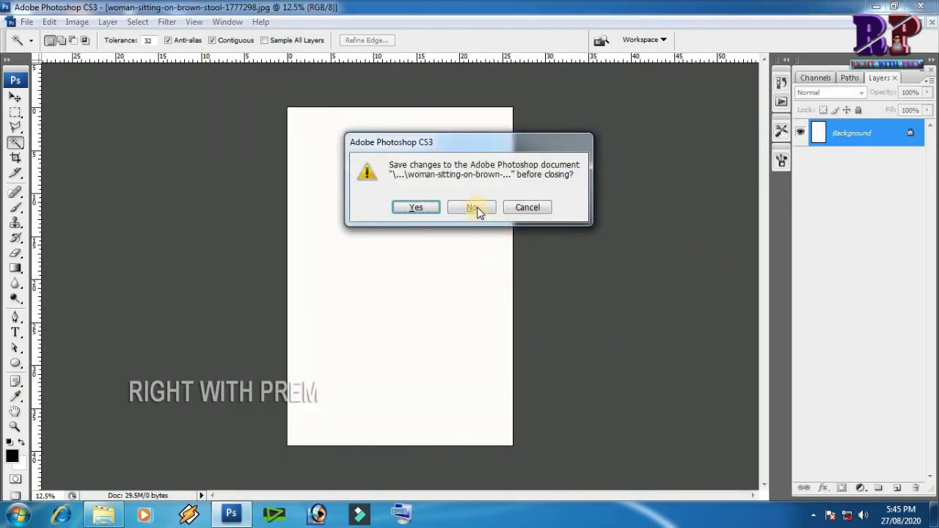
{"action": "left_click", "coordinate": [478, 209]}
{"action": "left_click", "coordinate": [854, 335]}
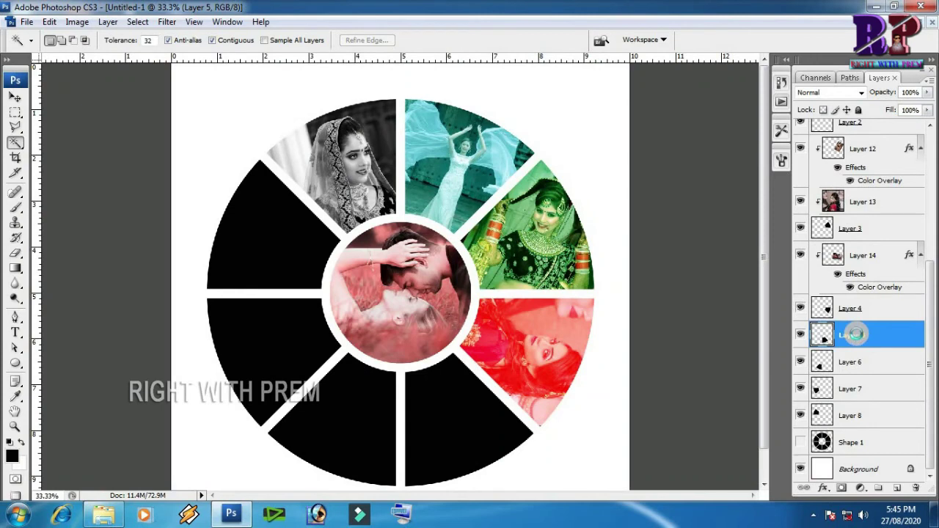
{"action": "key", "text": "ctrl+v"}
{"action": "key", "text": "ctrl+alt+g"}
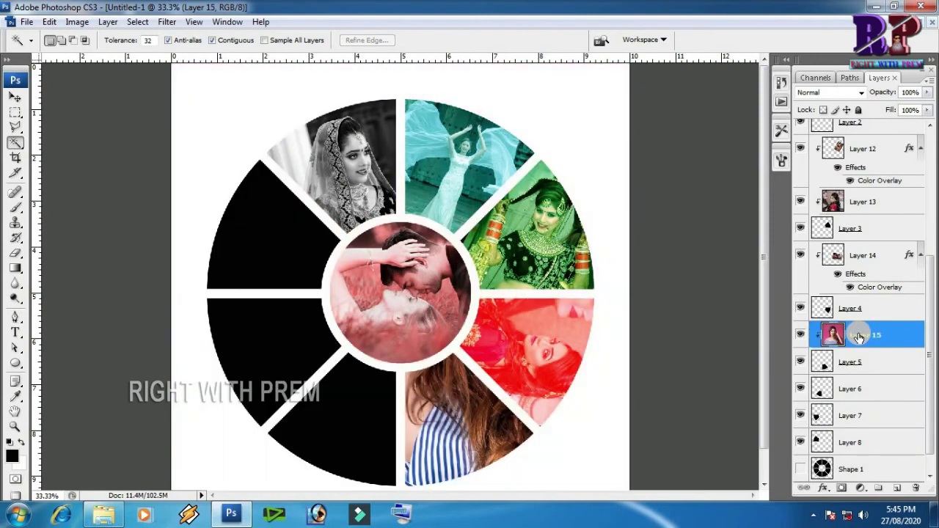
{"action": "key", "text": "ctrl+t"}
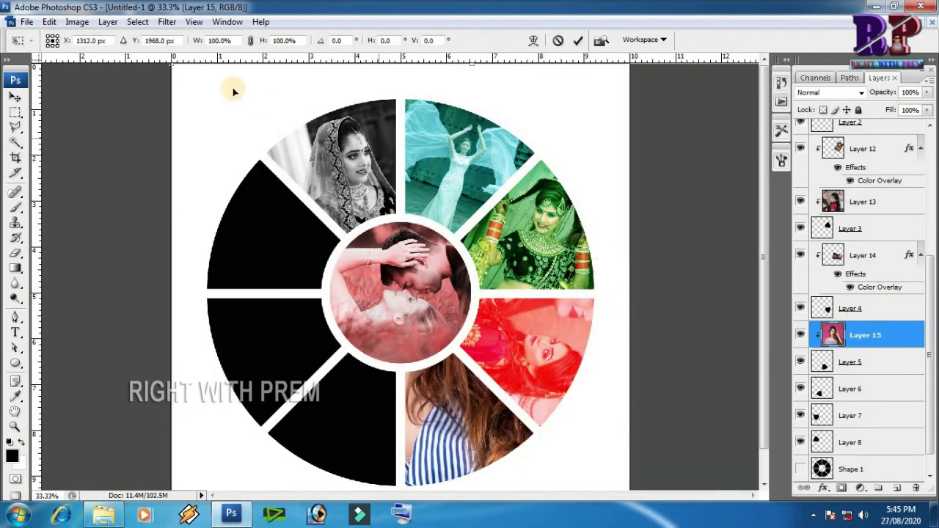
{"action": "left_click_drag", "start_coordinate": [171, 69], "coordinate": [443, 414]}
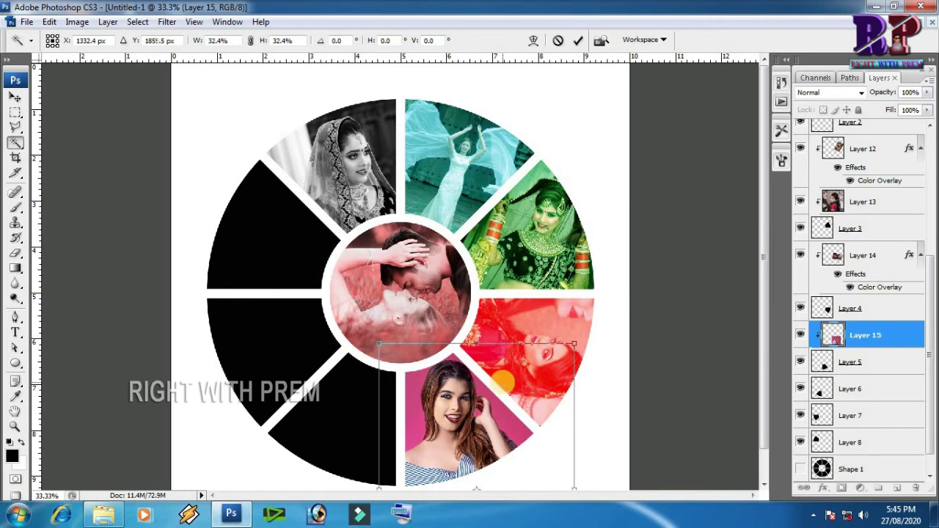
{"action": "key", "text": "Return"}
Desaturate the portrait to black-and-white and close 02.jpg without saving
{"action": "key", "text": "alt+i"}
{"action": "key", "text": "Escape"}
{"action": "key", "text": "shift+ctrl+u"}
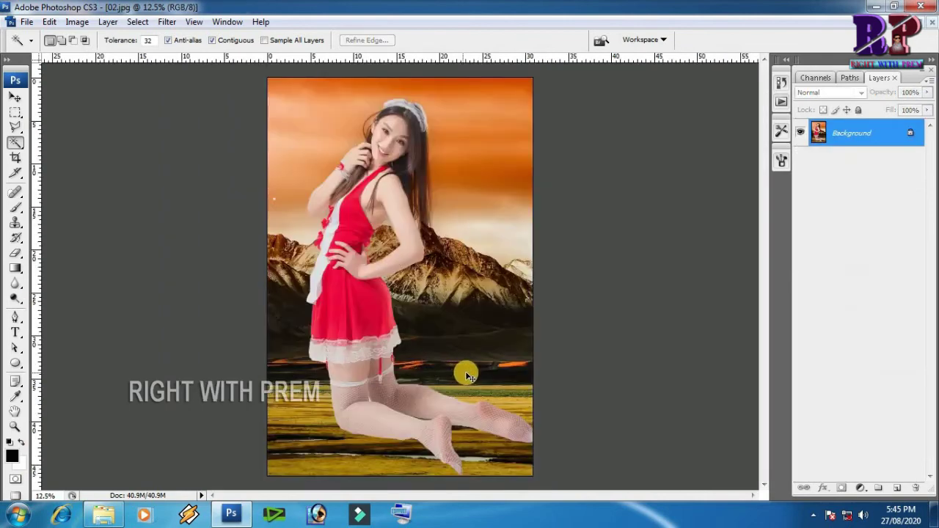
{"action": "key", "text": "ctrl+w"}
{"action": "left_click", "coordinate": [477, 207]}
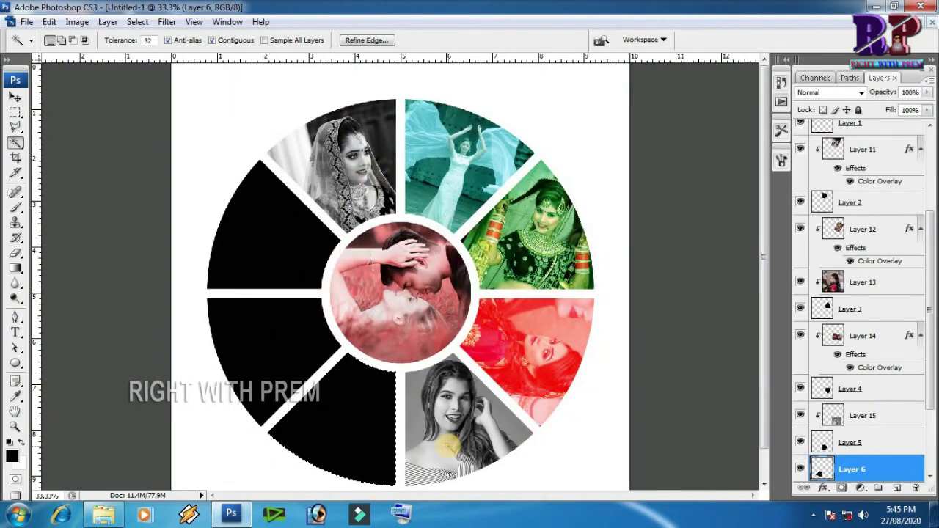
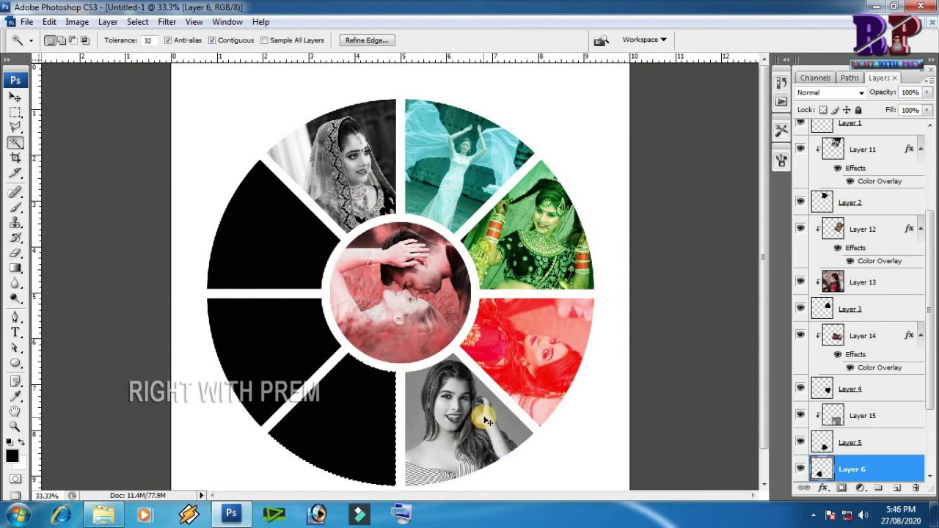
Paste the woman-in-red photo, clip it to the lower-left wedge and scale it to 28.8%
{"action": "key", "text": "ctrl+v"}
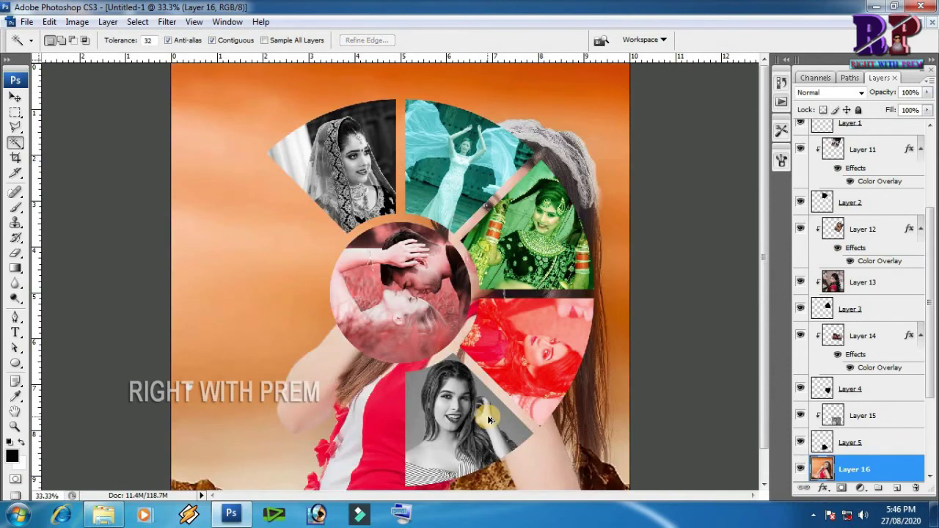
{"action": "key", "text": "ctrl+alt+g"}
{"action": "key", "text": "ctrl+t"}
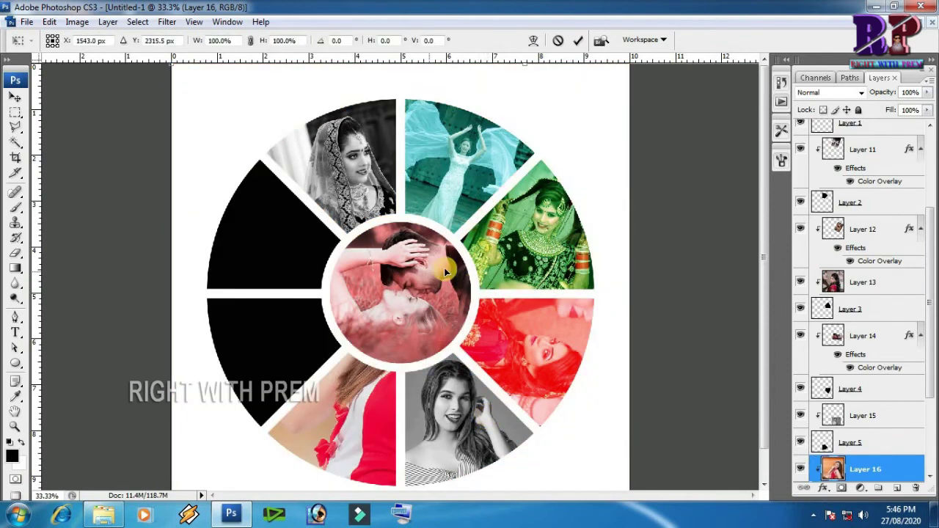
{"action": "left_click_drag", "start_coordinate": [176, 72], "coordinate": [538, 184]}
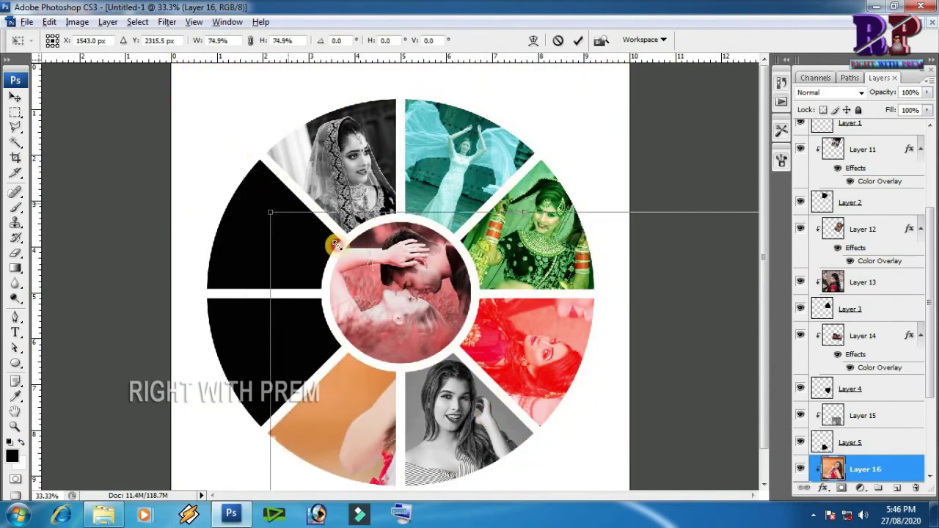
{"action": "left_click_drag", "start_coordinate": [584, 186], "coordinate": [501, 248]}
{"action": "mouse_move", "coordinate": [381, 332]}
{"action": "left_mouse_down"}
{"action": "mouse_move", "coordinate": [381, 395]}
{"action": "mouse_move", "coordinate": [347, 431]}
{"action": "left_mouse_up"}
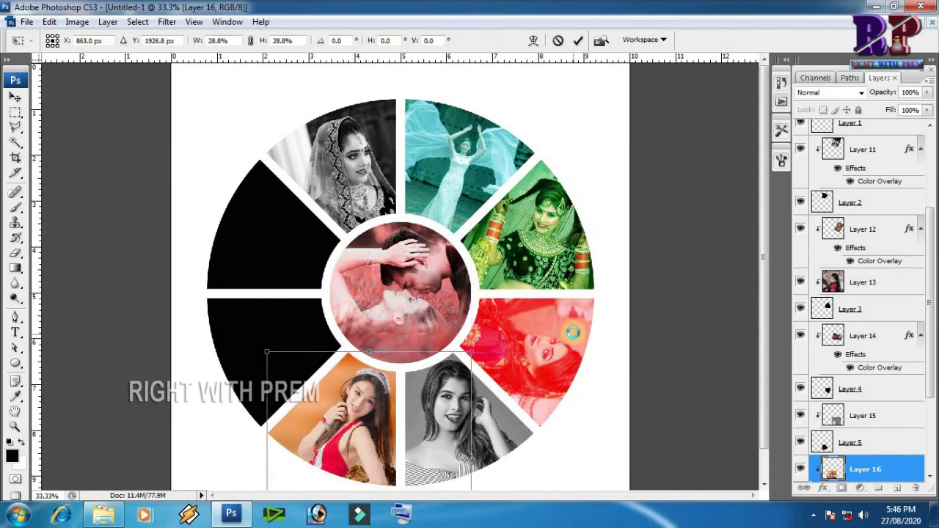
{"action": "key", "text": "Return"}
{"action": "key", "text": "w"}
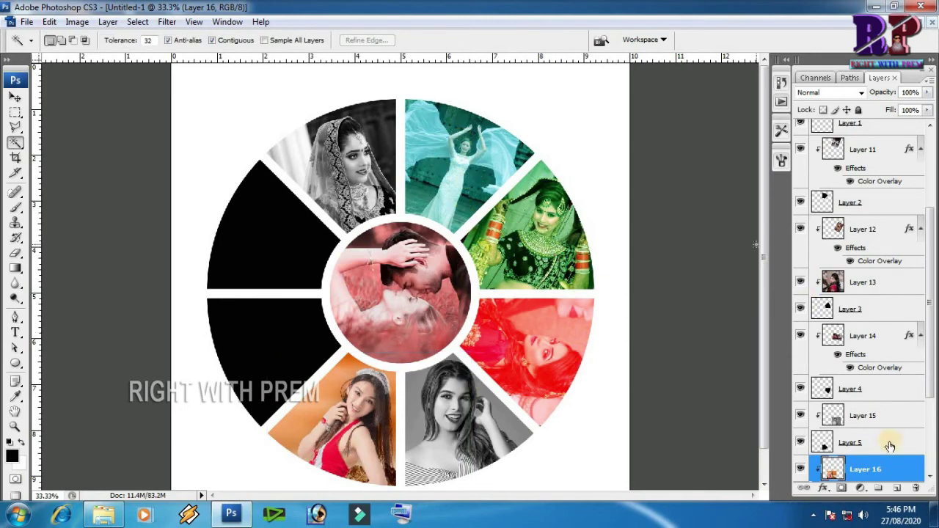
Give Layer 16 a cyan (00ffea) Color Overlay blended in Soft Light
{"action": "double_click", "coordinate": [902, 470]}
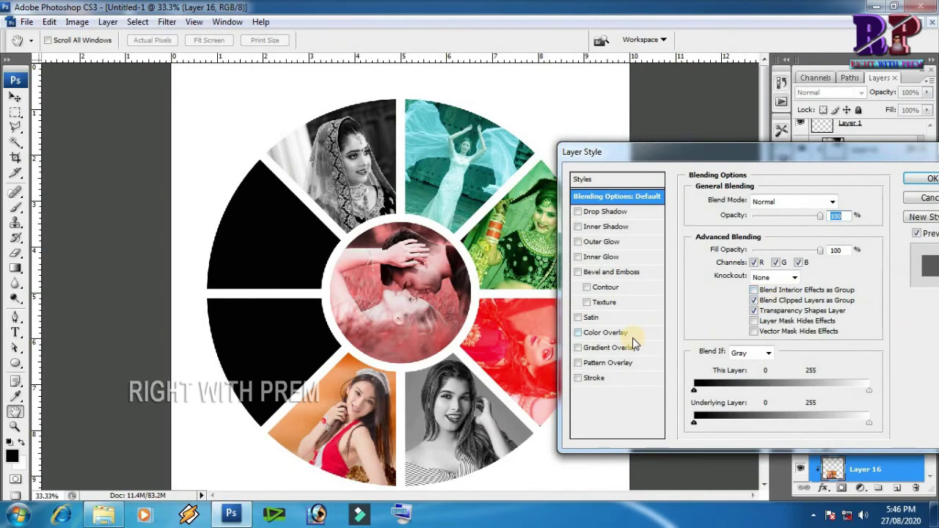
{"action": "left_click", "coordinate": [605, 332]}
{"action": "left_click", "coordinate": [840, 202]}
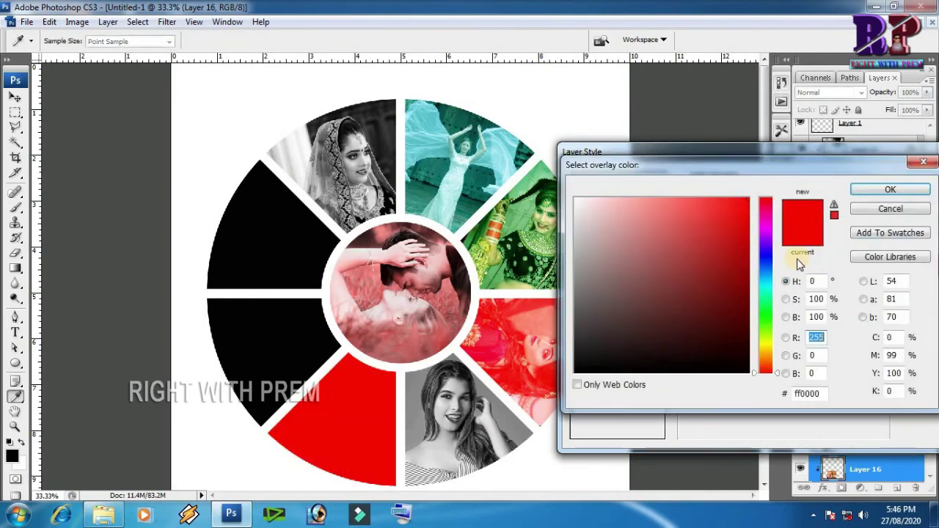
{"action": "left_click", "coordinate": [766, 288]}
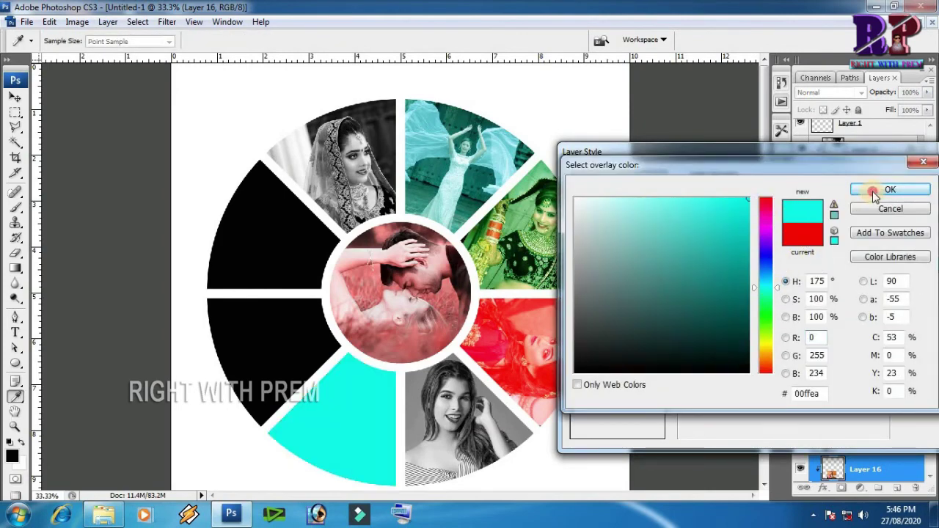
{"action": "left_click", "coordinate": [874, 193]}
{"action": "left_click", "coordinate": [780, 201]}
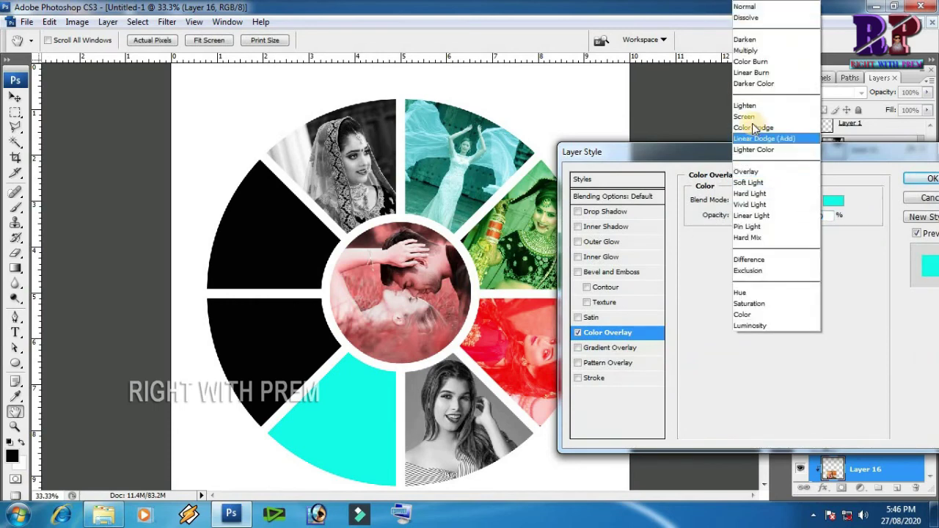
{"action": "left_click", "coordinate": [753, 183]}
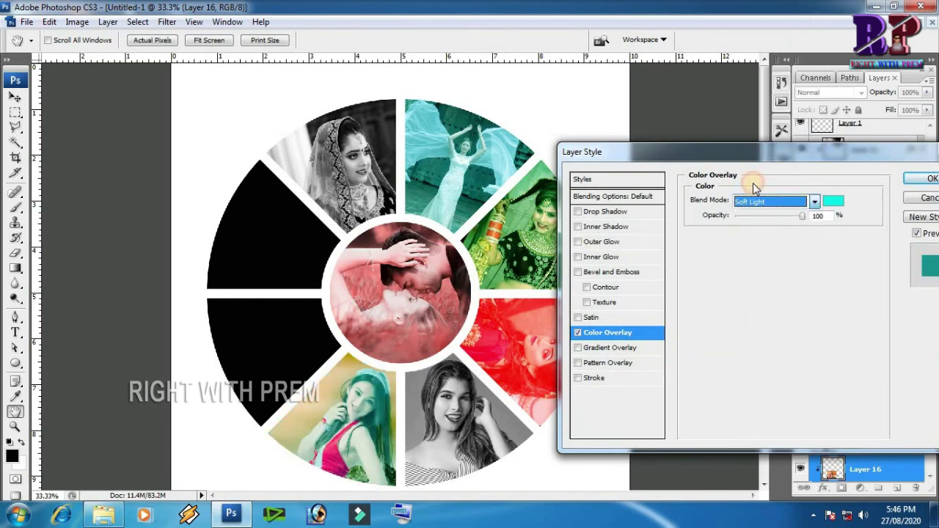
{"action": "left_click", "coordinate": [759, 208]}
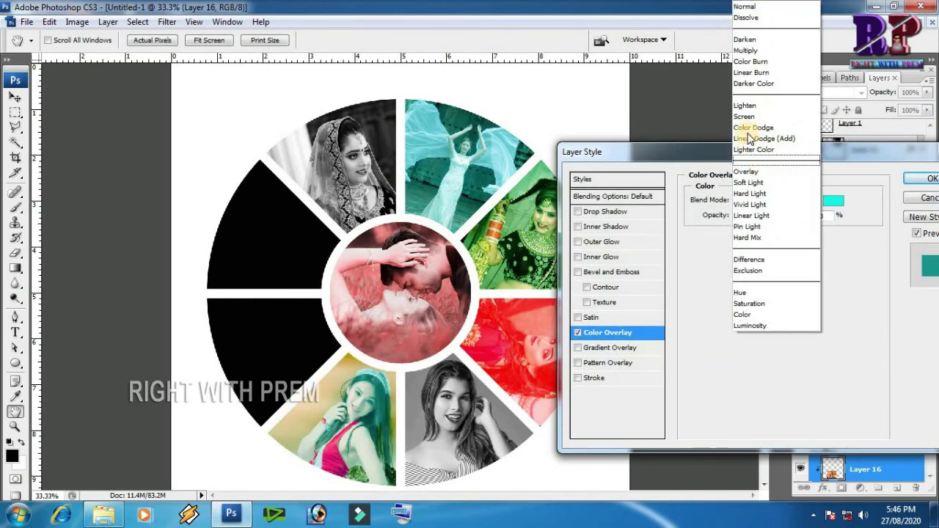
{"action": "left_click", "coordinate": [748, 117]}
{"action": "left_click", "coordinate": [770, 201]}
{"action": "left_click", "coordinate": [759, 184]}
{"action": "key", "text": "Return"}
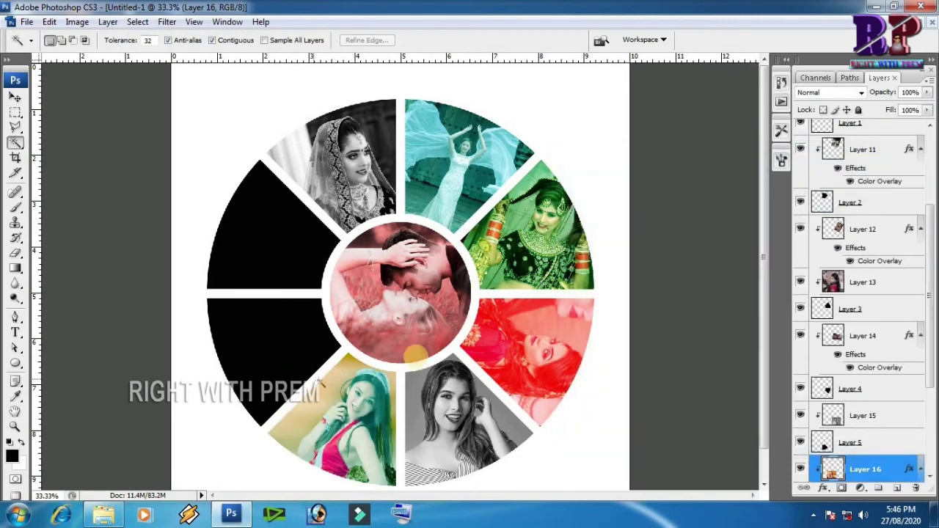
{"action": "left_click_drag", "start_coordinate": [930, 284], "coordinate": [930, 365]}
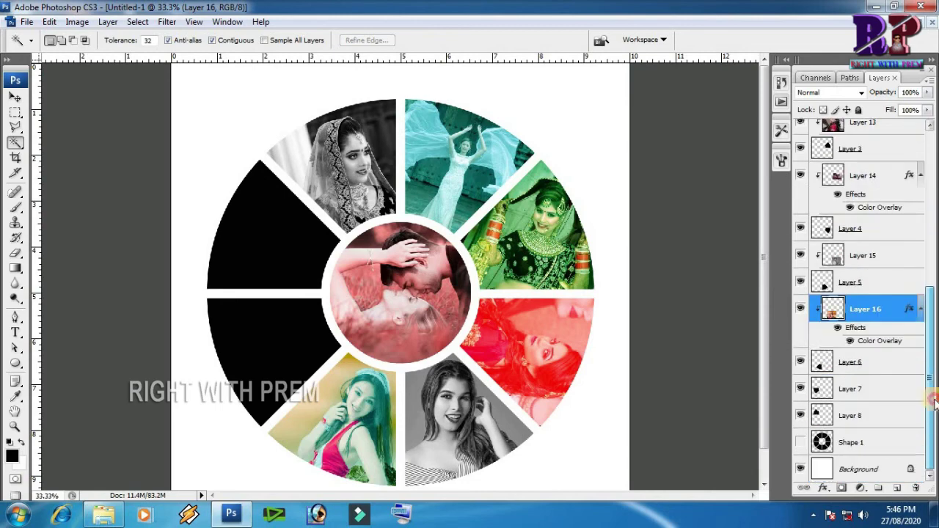
With Layer 7 selected, copy the whole couple photo from image 13.jpg and close it unsaved
{"action": "left_click", "coordinate": [862, 389]}
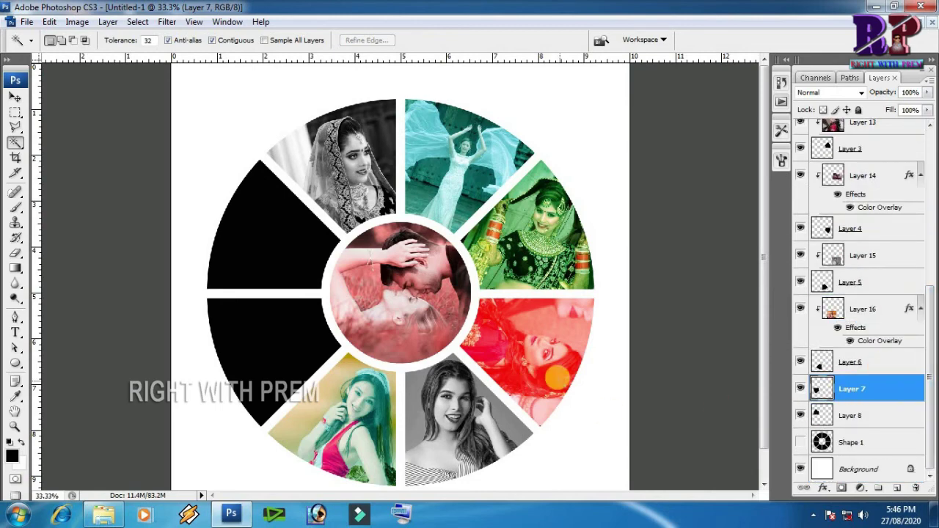
{"action": "key", "text": "ctrl+Tab"}
{"action": "key", "text": "ctrl+a"}
{"action": "key", "text": "ctrl+x"}
{"action": "key", "text": "ctrl+w"}
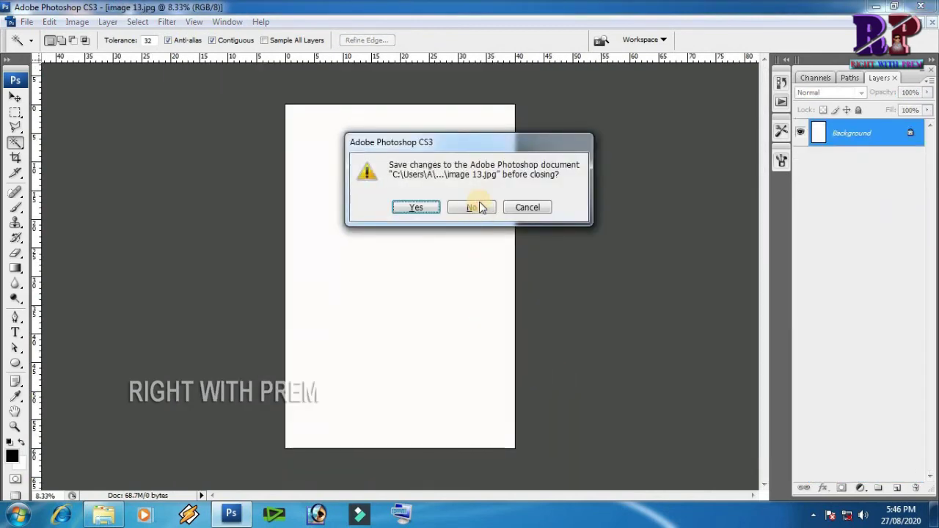
{"action": "left_click", "coordinate": [471, 206]}
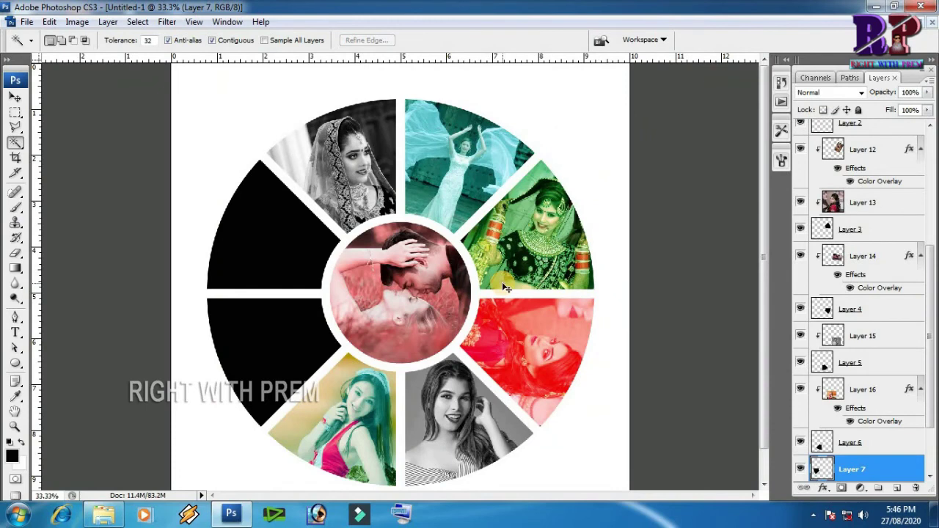
Paste the couple photo, clip it to the left-middle wedge, then scale and rotate it 17.7°
{"action": "key", "text": "ctrl+v"}
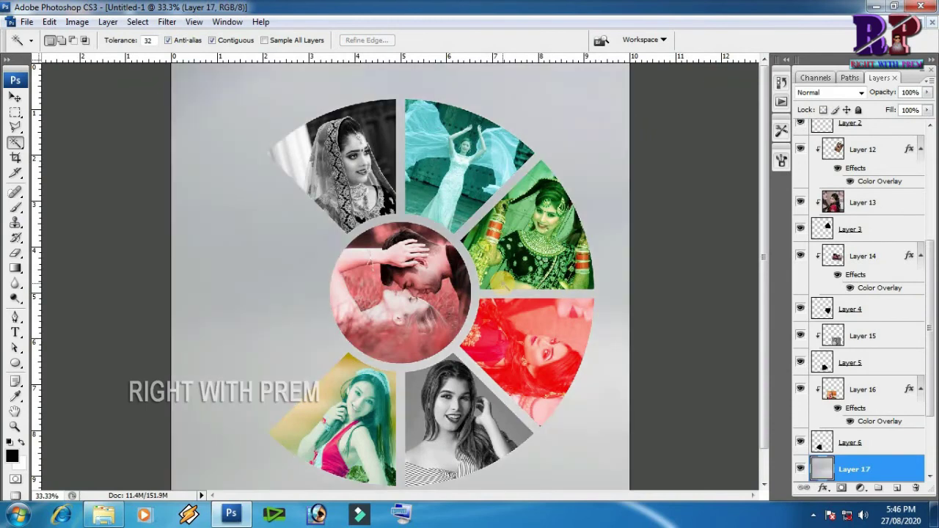
{"action": "key", "text": "ctrl+alt+g"}
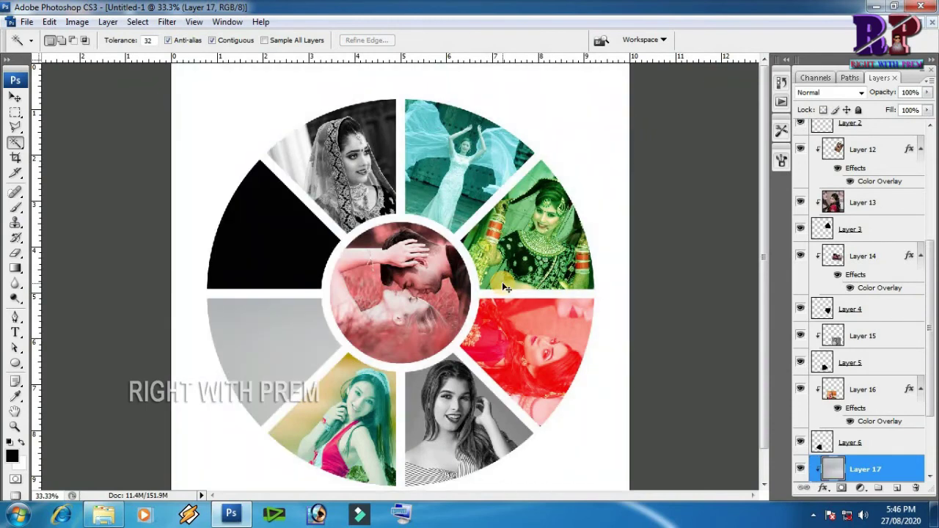
{"action": "key", "text": "ctrl+t"}
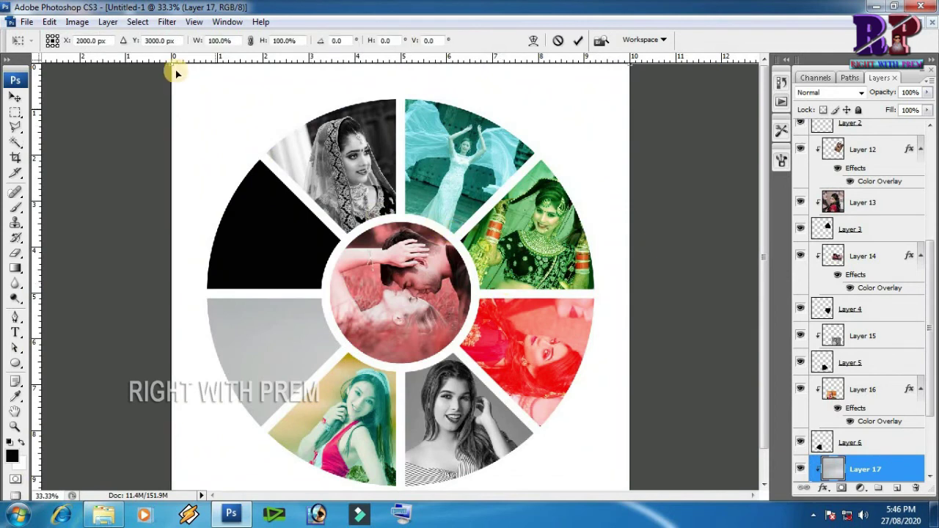
{"action": "left_click_drag", "start_coordinate": [175, 67], "coordinate": [111, 137]}
{"action": "mouse_move", "coordinate": [717, 142]}
{"action": "left_mouse_down"}
{"action": "mouse_move", "coordinate": [413, 199]}
{"action": "mouse_move", "coordinate": [367, 223]}
{"action": "mouse_move", "coordinate": [303, 325]}
{"action": "mouse_move", "coordinate": [313, 305]}
{"action": "left_mouse_up"}
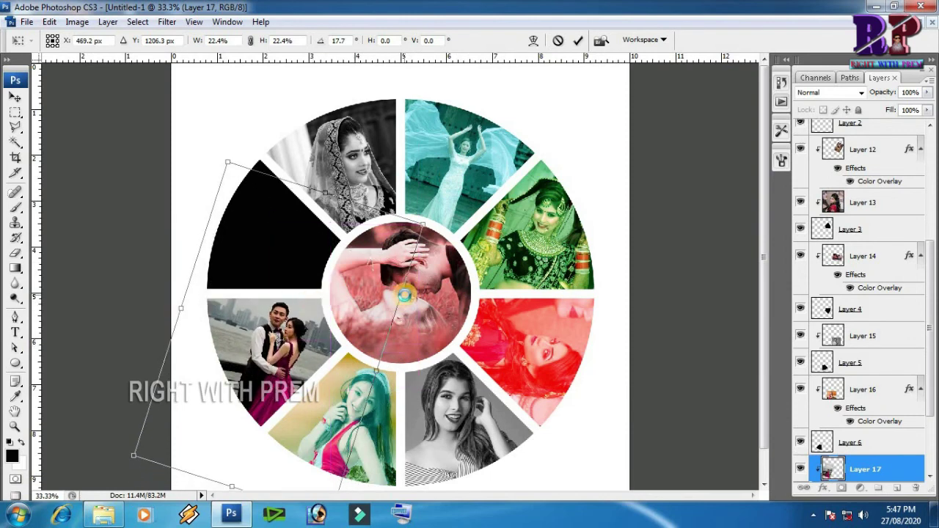
{"action": "key", "text": "Return"}
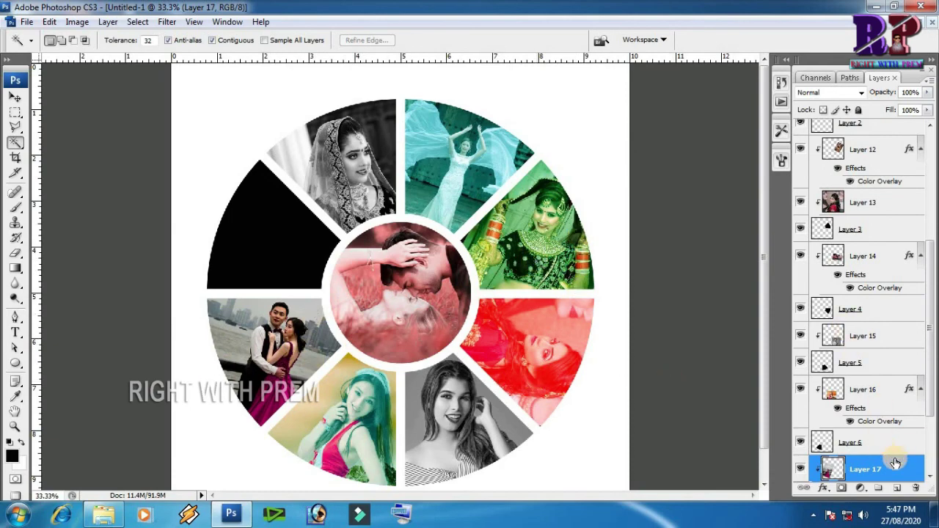
{"action": "double_click", "coordinate": [913, 473]}
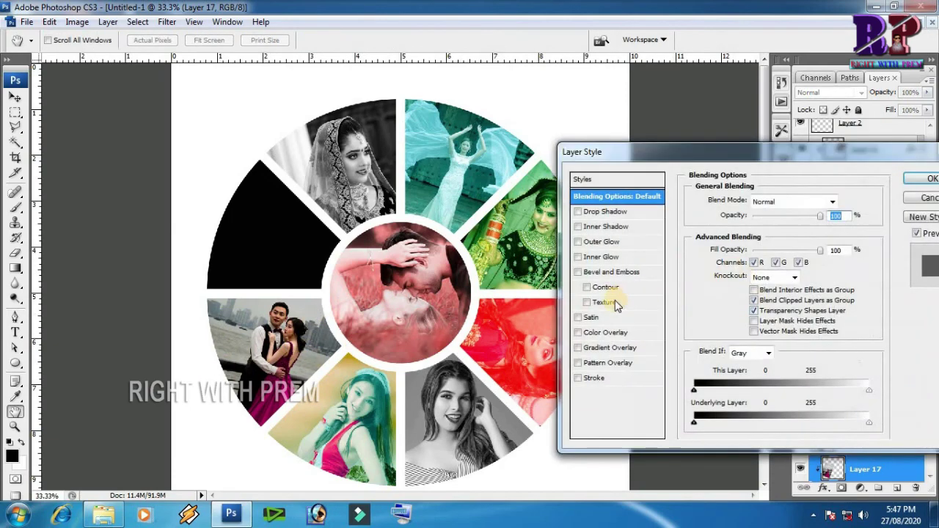
Give the couple photo a green (00ff12) Color Overlay in Soft Light mode
{"action": "left_click", "coordinate": [608, 332]}
{"action": "left_click", "coordinate": [835, 202]}
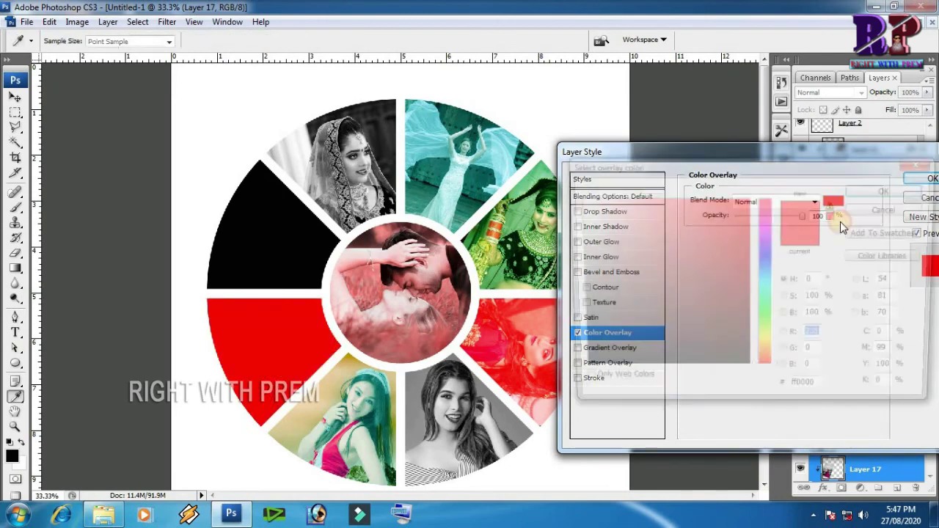
{"action": "left_click", "coordinate": [767, 317]}
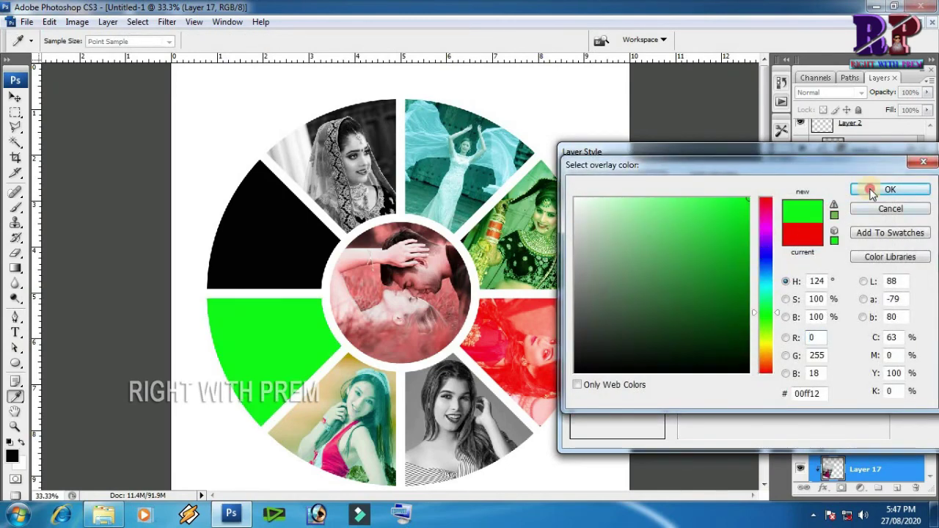
{"action": "left_click", "coordinate": [890, 190]}
{"action": "left_click", "coordinate": [784, 202]}
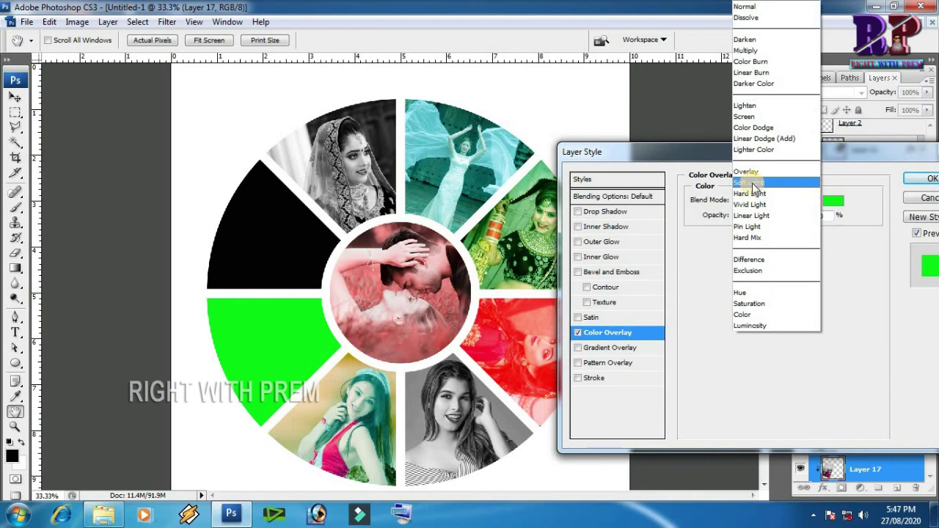
{"action": "left_click", "coordinate": [752, 184]}
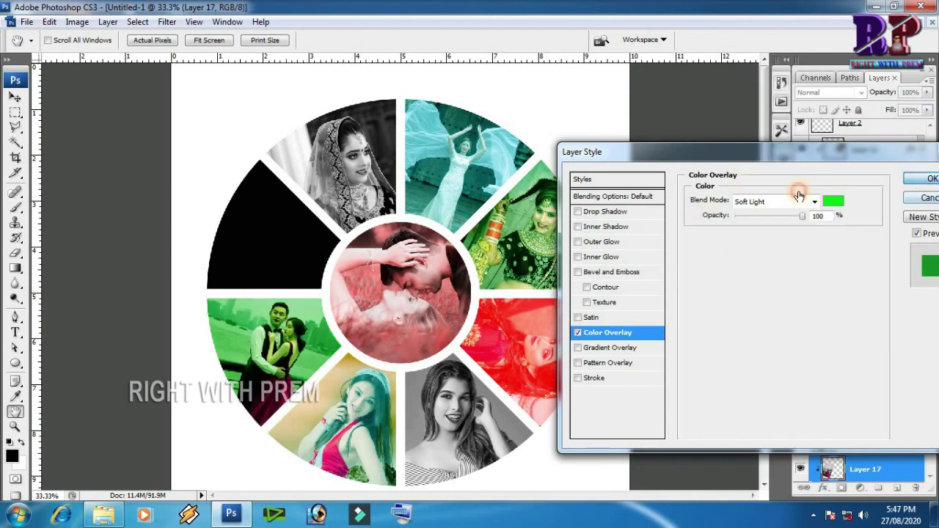
{"action": "left_click", "coordinate": [921, 179]}
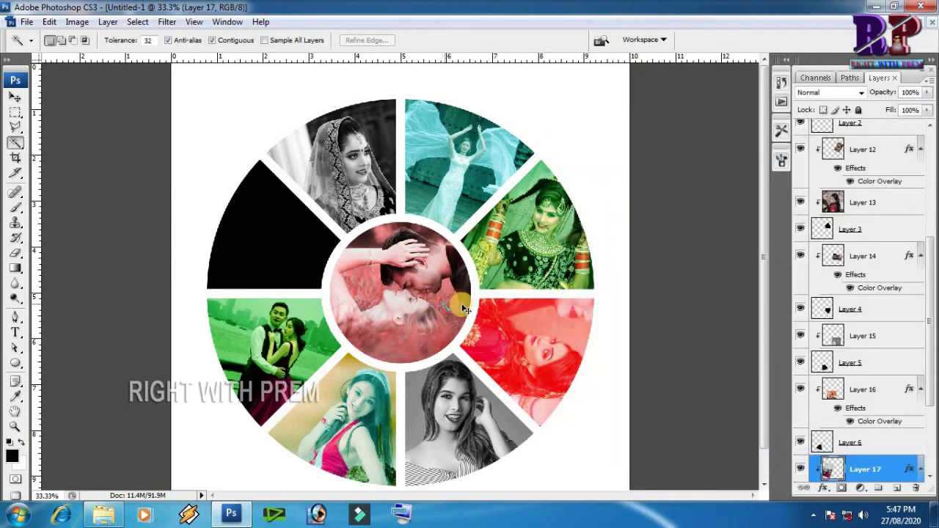
Select all of image 20.jpg and target Layer 8 in the collage
{"action": "key", "text": "ctrl+Tab"}
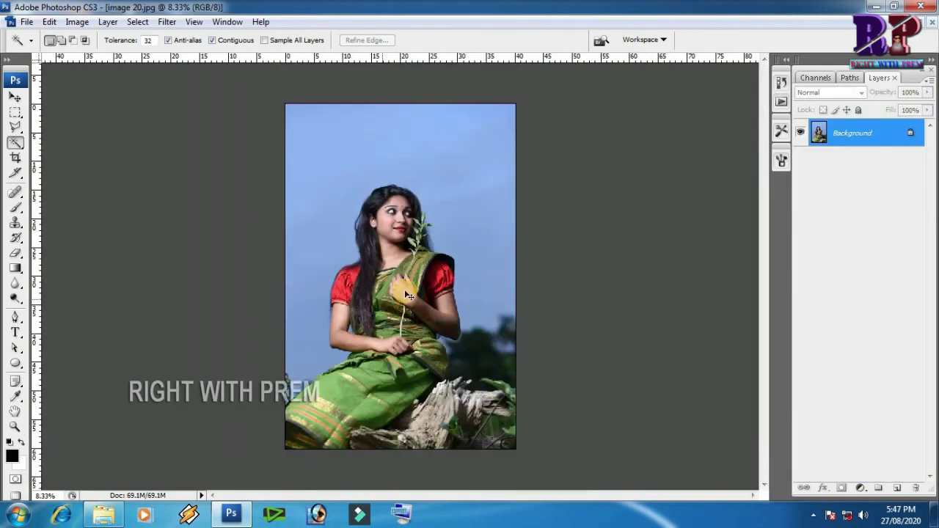
{"action": "key", "text": "ctrl+a"}
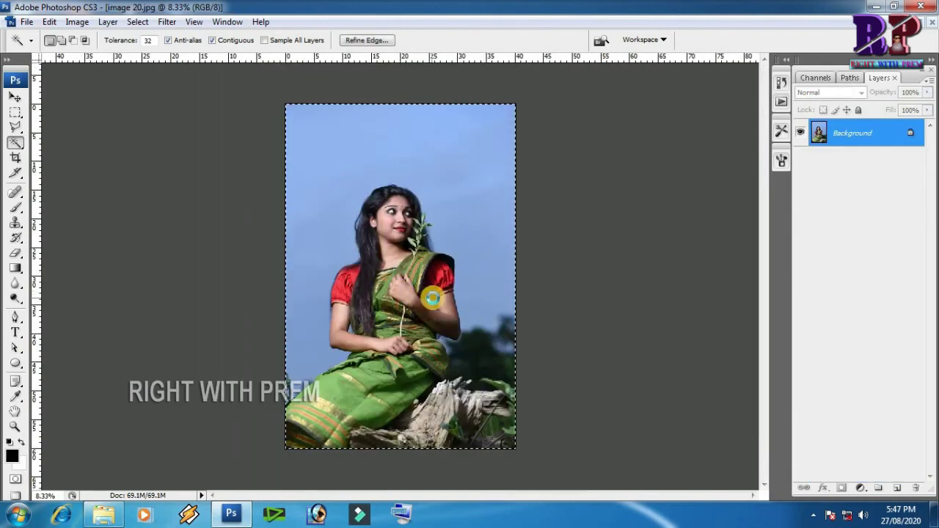
{"action": "key", "text": "ctrl+Tab"}
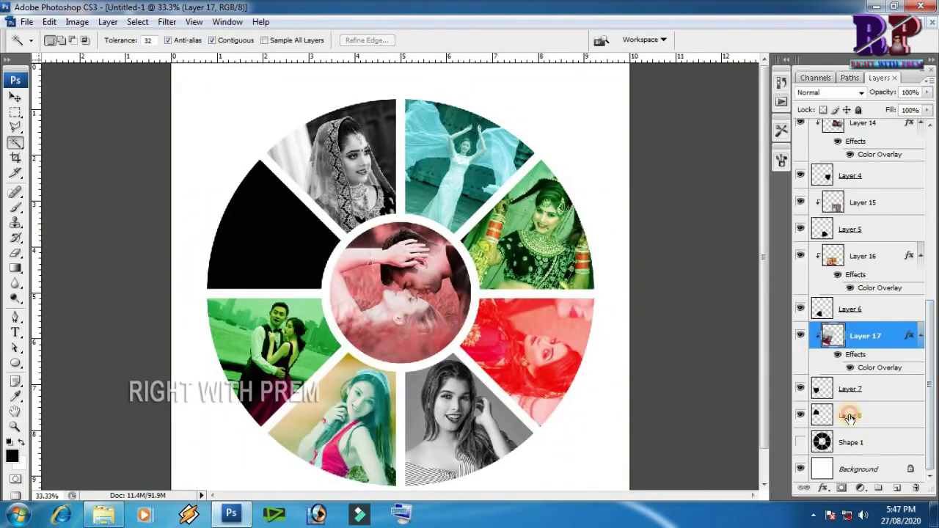
{"action": "left_click", "coordinate": [868, 418]}
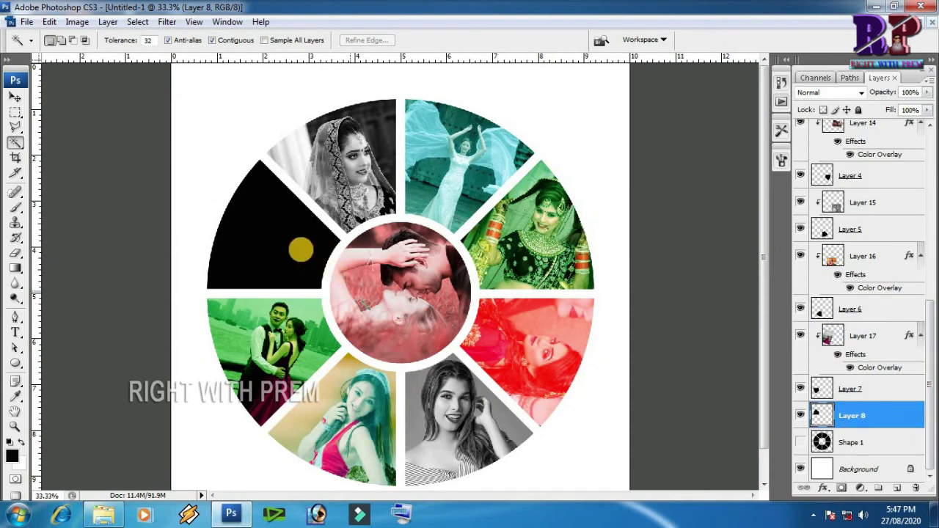
Paste the sari photo, clip it to the upper-left wedge and scale it to 17.4%
{"action": "key", "text": "v"}
{"action": "key", "text": "ctrl+v"}
{"action": "key", "text": "ctrl+alt+g"}
{"action": "key", "text": "ctrl+t"}
{"action": "left_click_drag", "start_coordinate": [164, 66], "coordinate": [286, 227]}
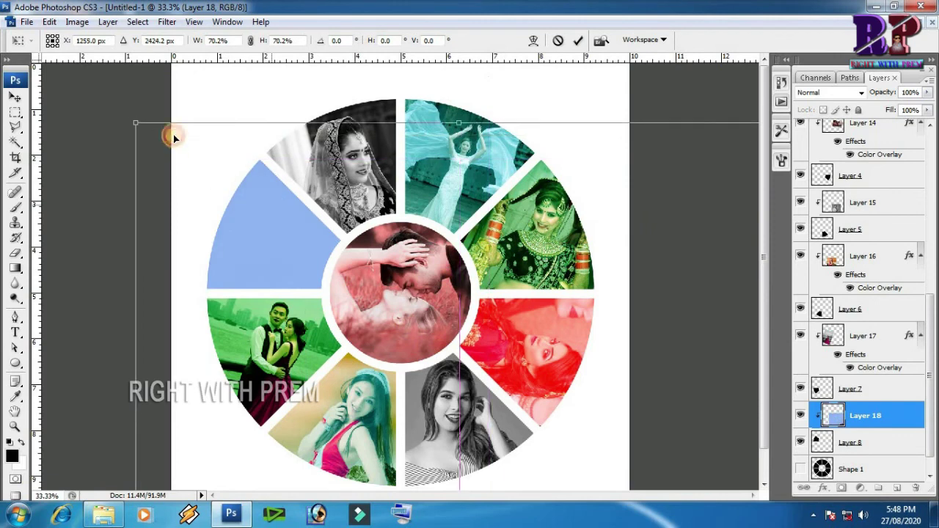
{"action": "left_click_drag", "start_coordinate": [286, 228], "coordinate": [402, 363]}
{"action": "mouse_move", "coordinate": [289, 181]}
{"action": "left_mouse_down"}
{"action": "mouse_move", "coordinate": [450, 99]}
{"action": "mouse_move", "coordinate": [397, 185]}
{"action": "mouse_move", "coordinate": [293, 247]}
{"action": "mouse_move", "coordinate": [293, 232]}
{"action": "left_mouse_up"}
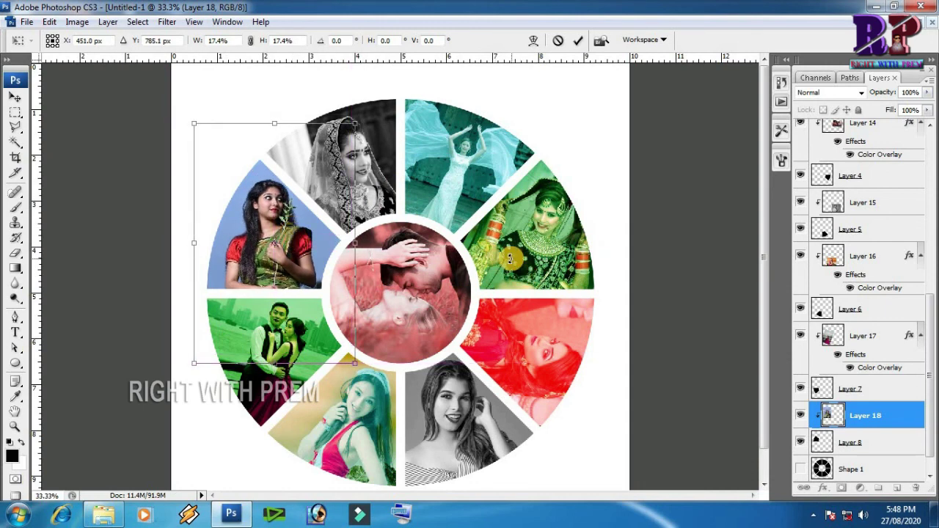
{"action": "key", "text": "Return"}
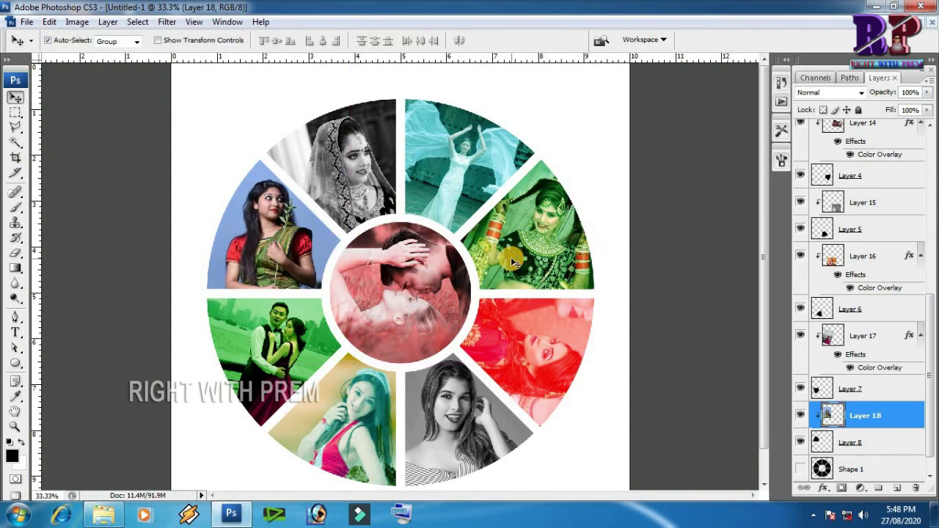
Give Layer 18 a red Color Overlay in Screen mode at about 87% opacity
{"action": "double_click", "coordinate": [904, 417]}
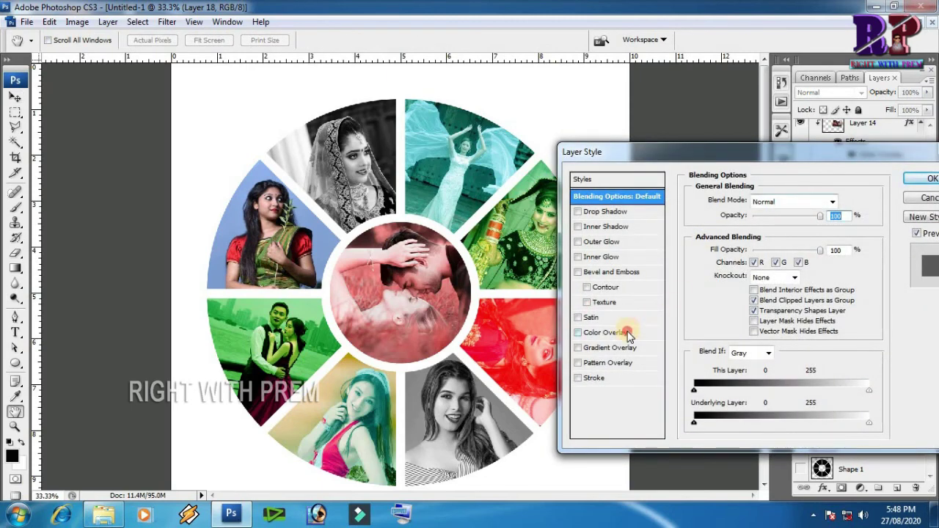
{"action": "left_click", "coordinate": [627, 334]}
{"action": "left_click", "coordinate": [772, 205]}
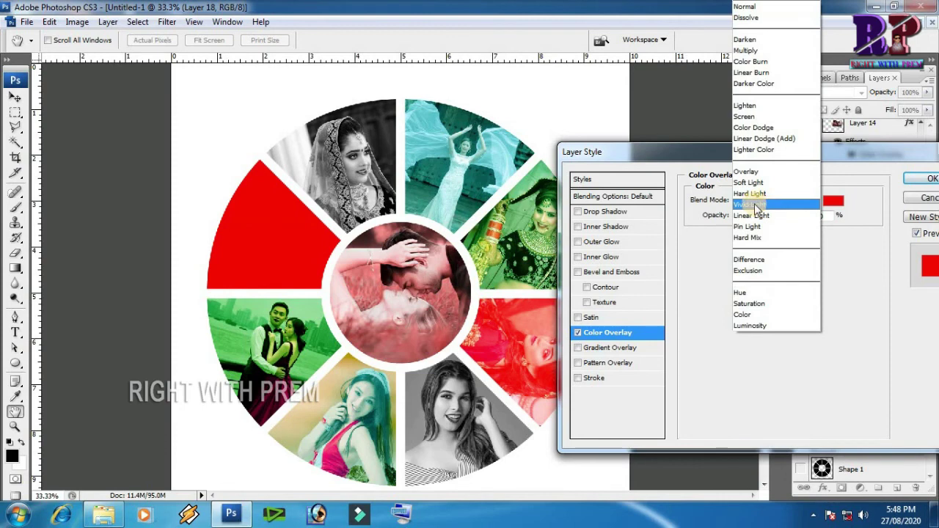
{"action": "left_click", "coordinate": [755, 182]}
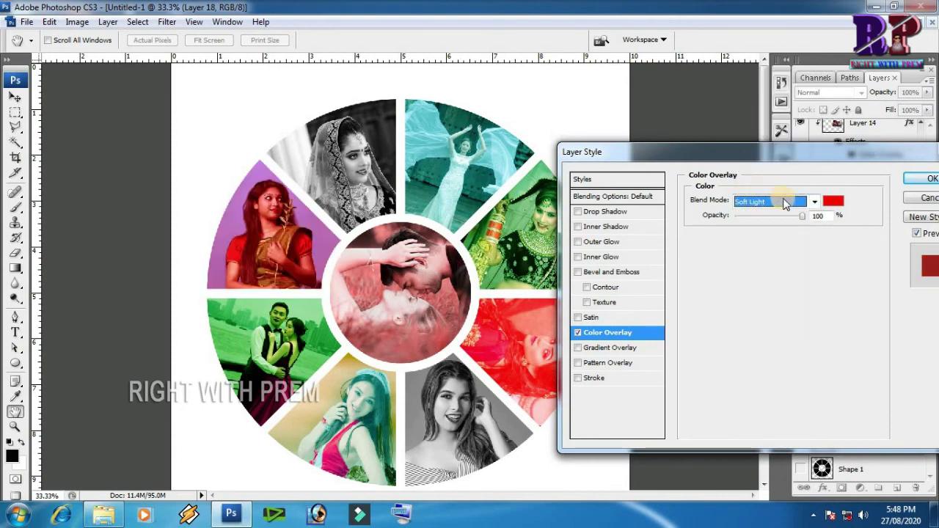
{"action": "left_click", "coordinate": [785, 204]}
{"action": "left_click", "coordinate": [755, 213]}
{"action": "left_click", "coordinate": [762, 205]}
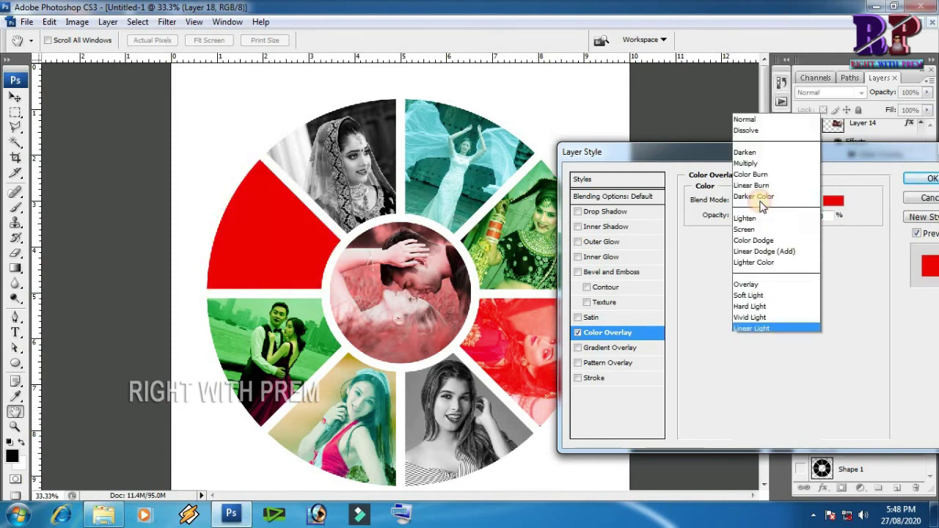
{"action": "left_click", "coordinate": [752, 116]}
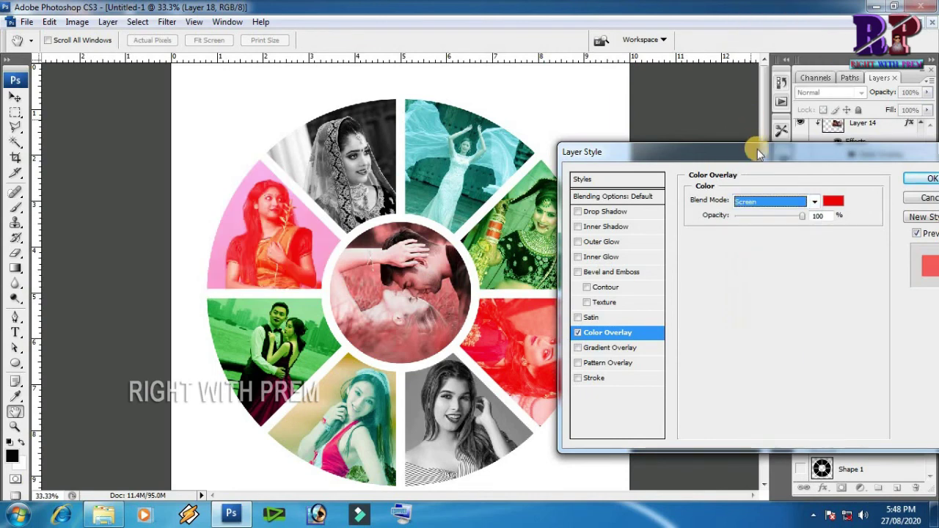
{"action": "left_click_drag", "start_coordinate": [799, 219], "coordinate": [780, 220]}
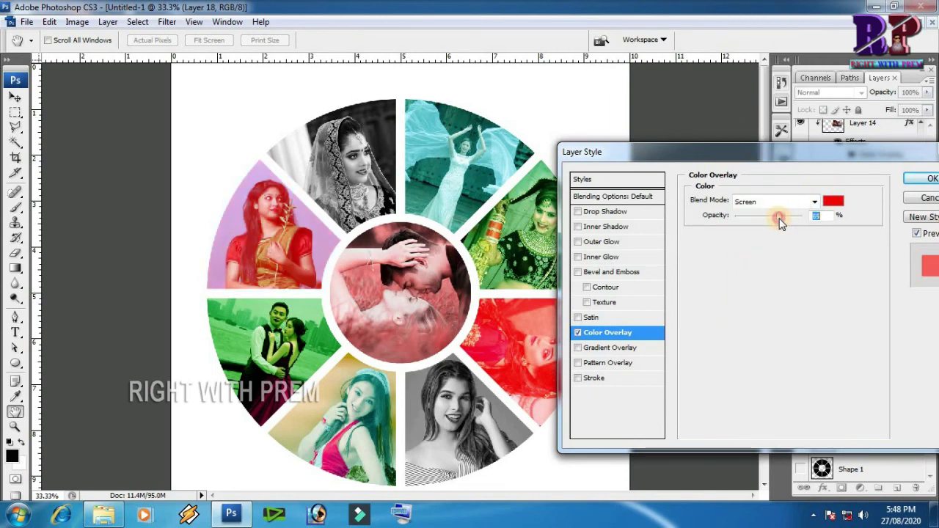
{"action": "left_click", "coordinate": [927, 178]}
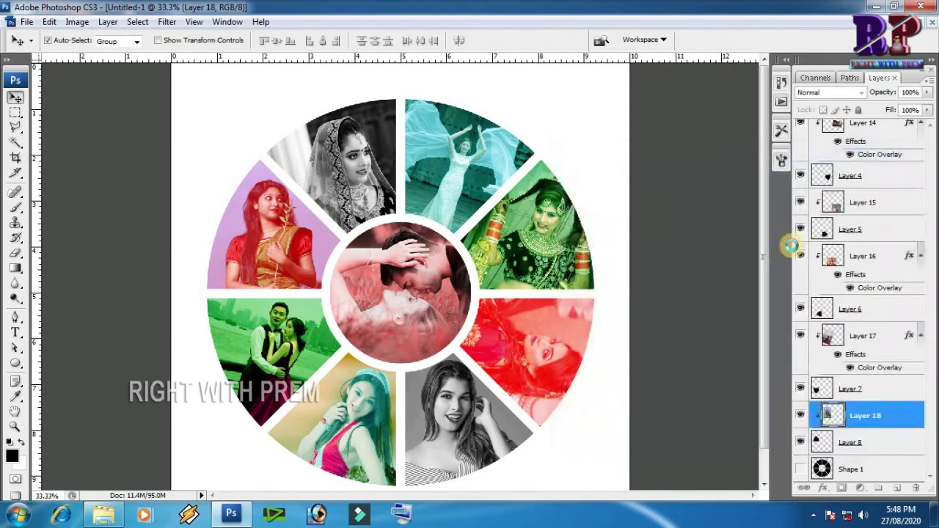
{"action": "key", "text": "ctrl+minus"}
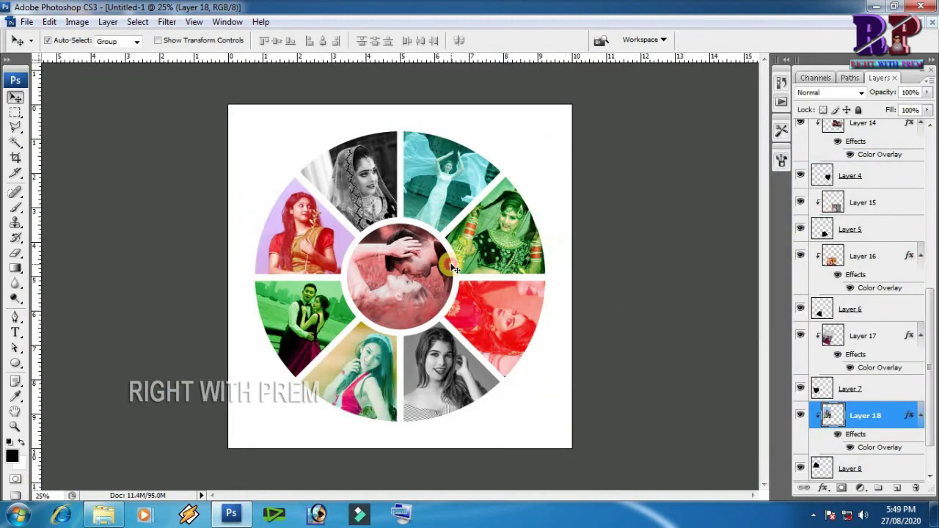
Select the Shape 1 ring layer and make it visible
{"action": "left_click", "coordinate": [495, 253]}
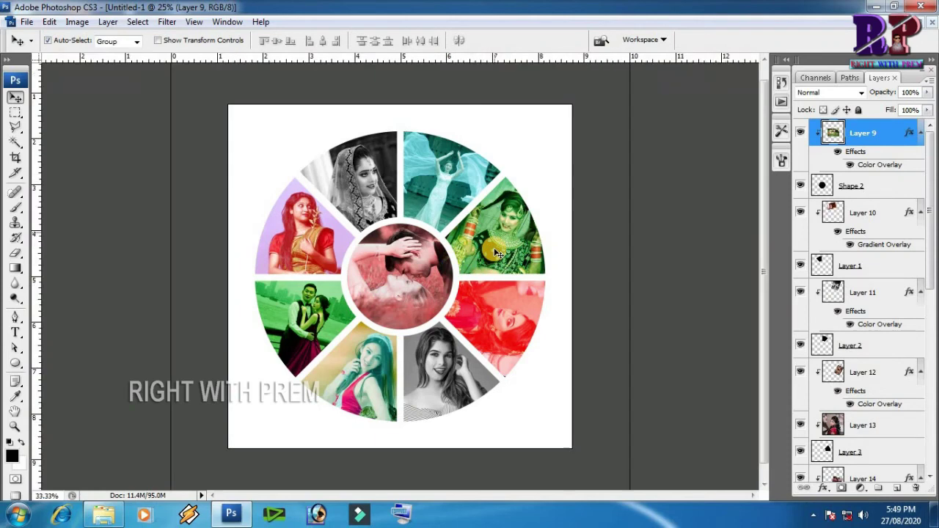
{"action": "key", "text": "ctrl+plus"}
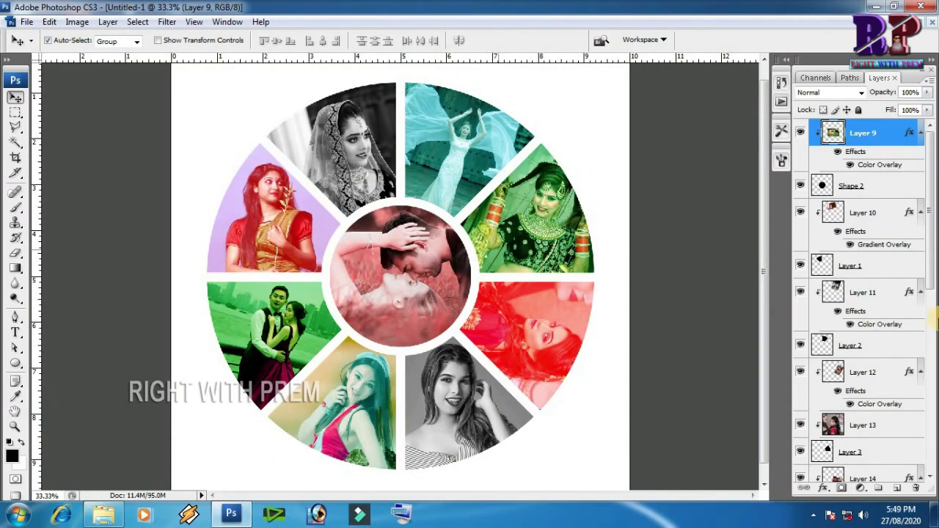
{"action": "left_click_drag", "start_coordinate": [926, 267], "coordinate": [928, 431]}
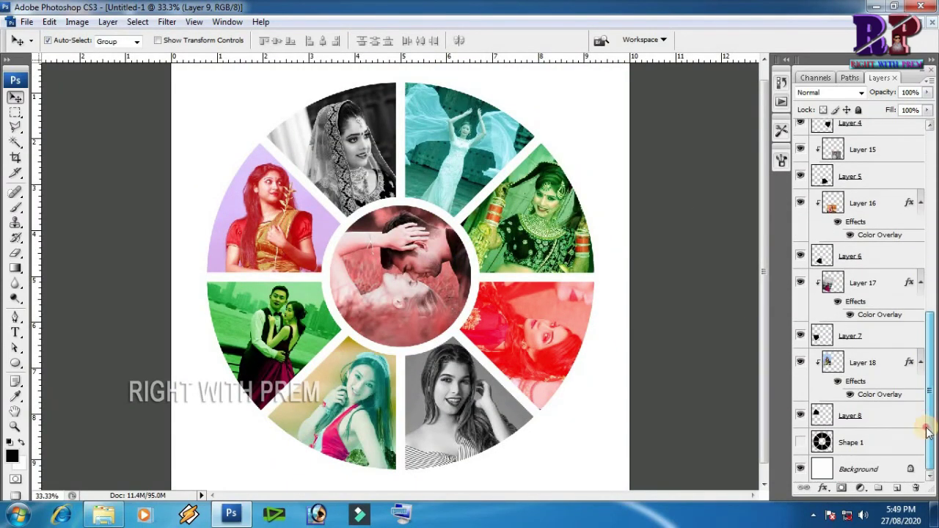
{"action": "left_click", "coordinate": [854, 442]}
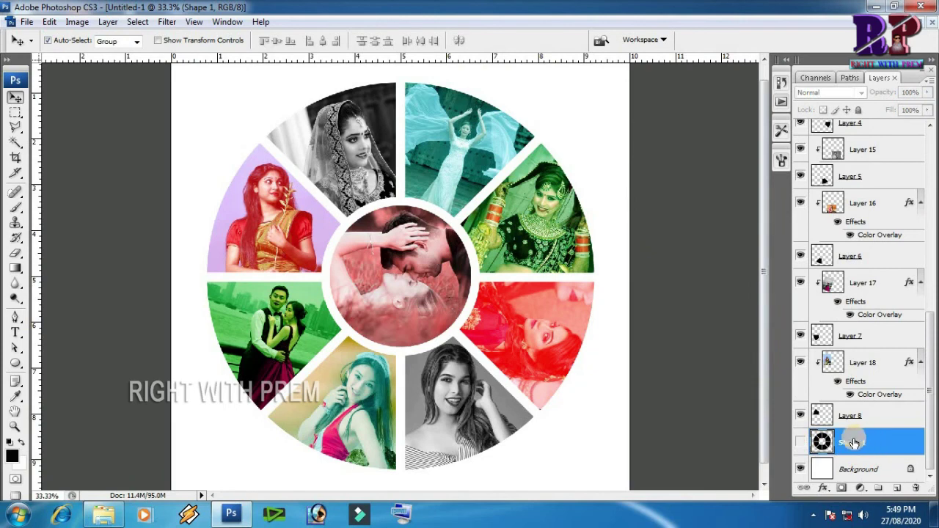
{"action": "left_click", "coordinate": [800, 442]}
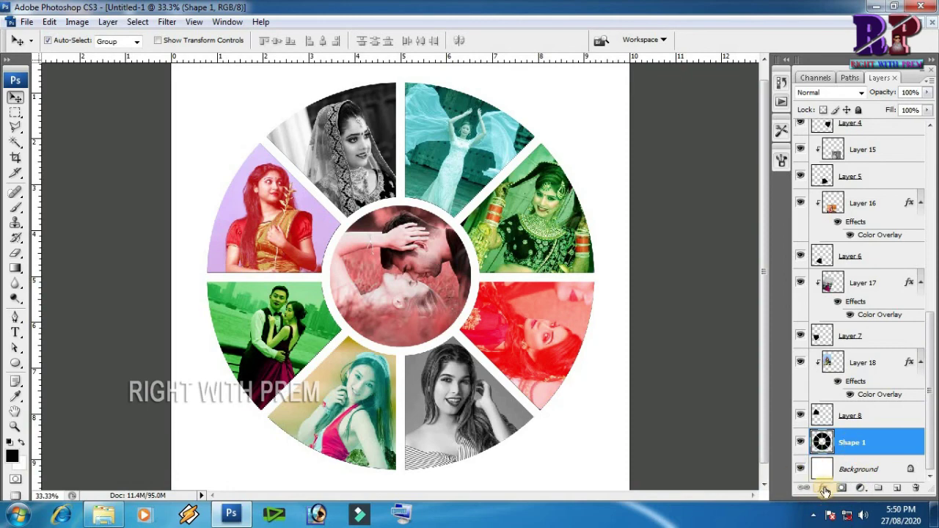
Add a 16 px inside Stroke at about 69% opacity and a Drop Shadow to the ring
{"action": "left_click", "coordinate": [825, 489]}
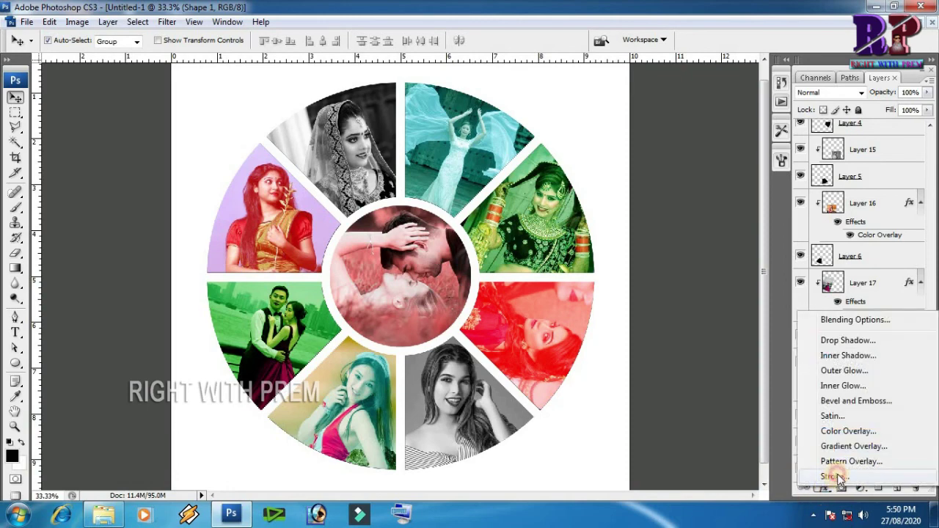
{"action": "left_click", "coordinate": [830, 474]}
{"action": "left_click_drag", "start_coordinate": [358, 181], "coordinate": [445, 231]}
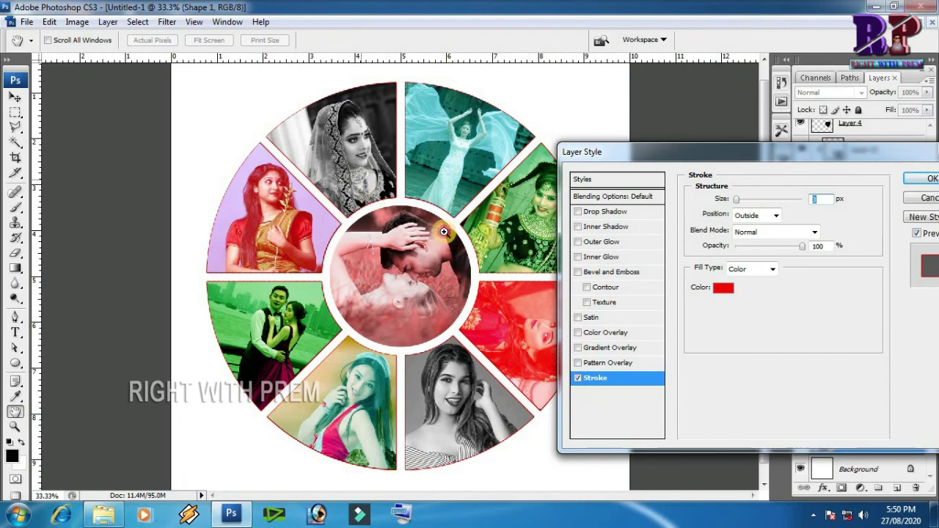
{"action": "left_click", "coordinate": [757, 214]}
{"action": "left_click", "coordinate": [748, 240]}
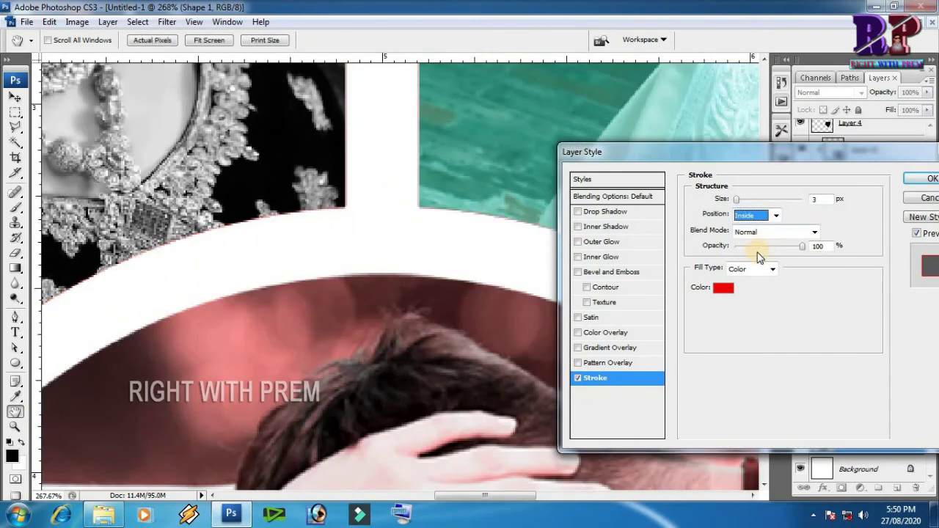
{"action": "left_click", "coordinate": [738, 200]}
{"action": "left_click_drag", "start_coordinate": [743, 201], "coordinate": [745, 201]}
{"action": "left_click_drag", "start_coordinate": [801, 247], "coordinate": [772, 253]}
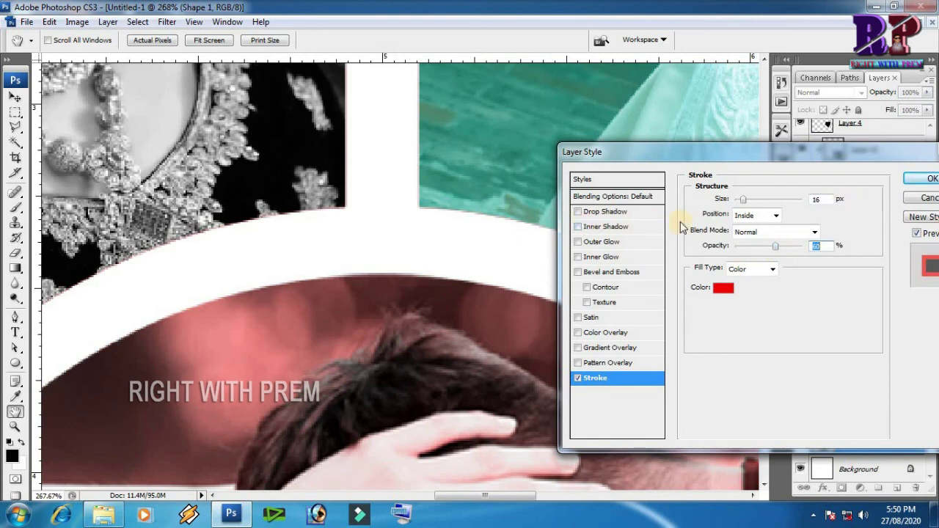
{"action": "left_click", "coordinate": [604, 213]}
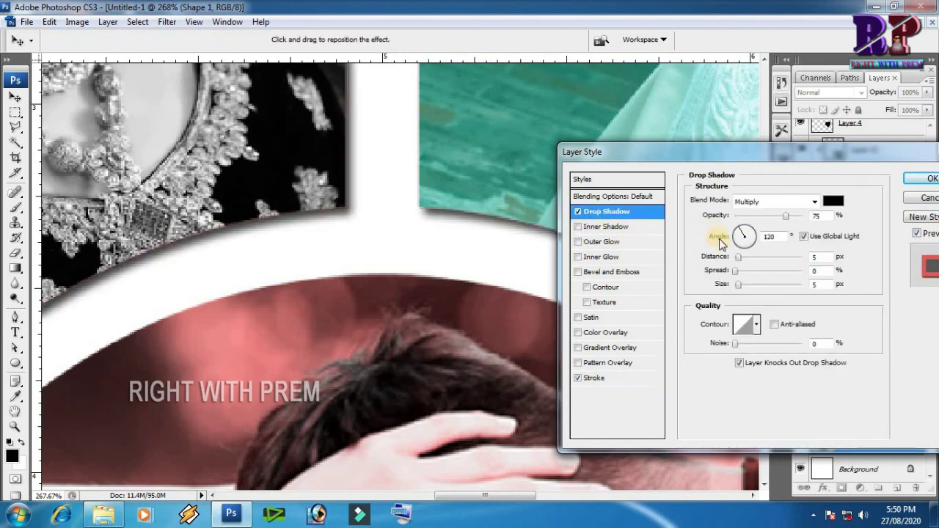
{"action": "left_click", "coordinate": [925, 178]}
Zoom out to 25% and duplicate the Background layer into Background copy
{"action": "key", "text": "ctrl+minus"}
{"action": "key", "text": "ctrl+minus"}
{"action": "key", "text": "ctrl+minus"}
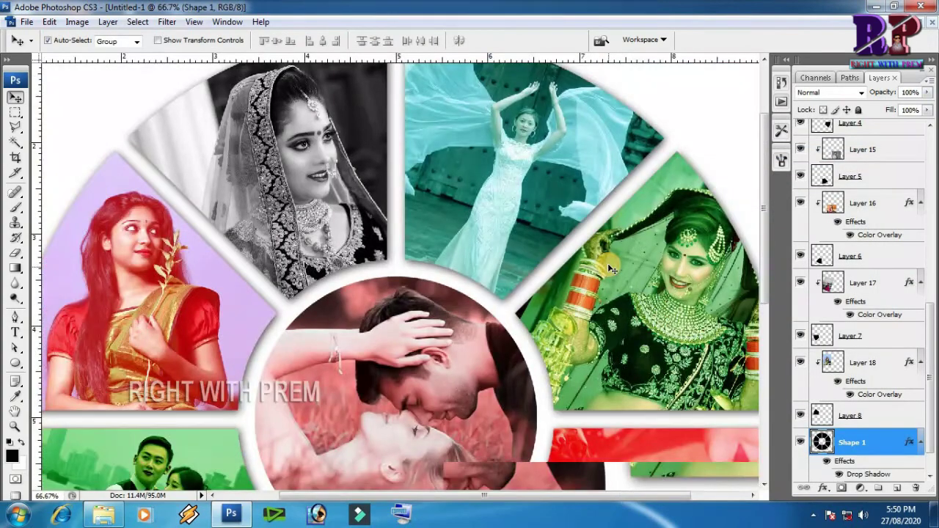
{"action": "key", "text": "ctrl+minus"}
{"action": "key", "text": "ctrl+minus"}
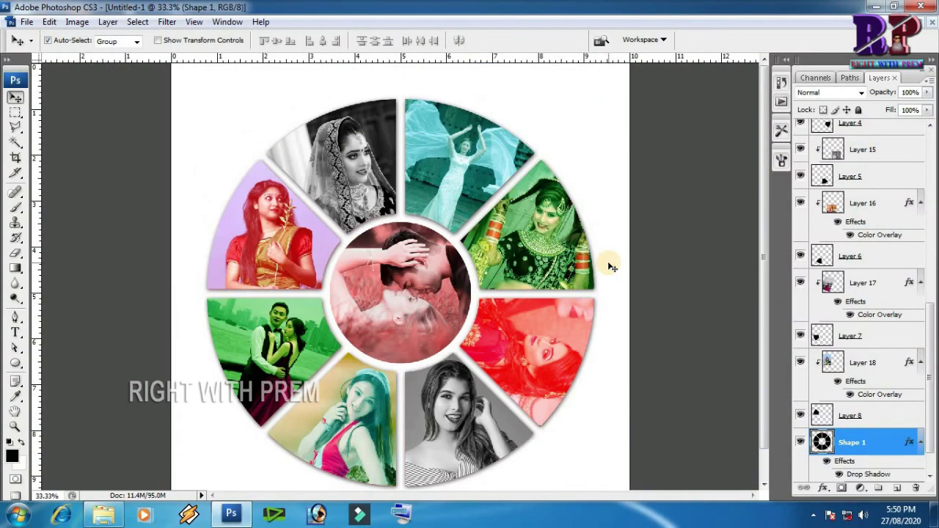
{"action": "key", "text": "ctrl+minus"}
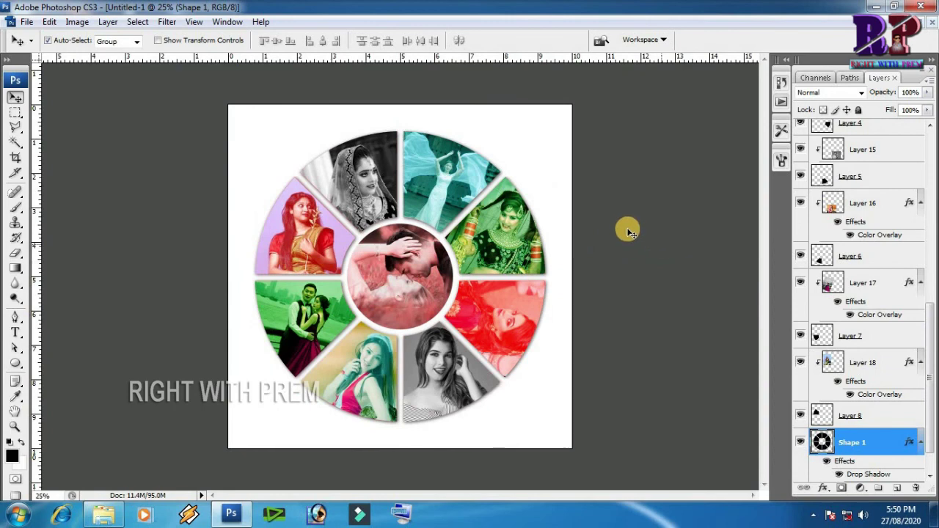
{"action": "left_click_drag", "start_coordinate": [929, 341], "coordinate": [929, 356]}
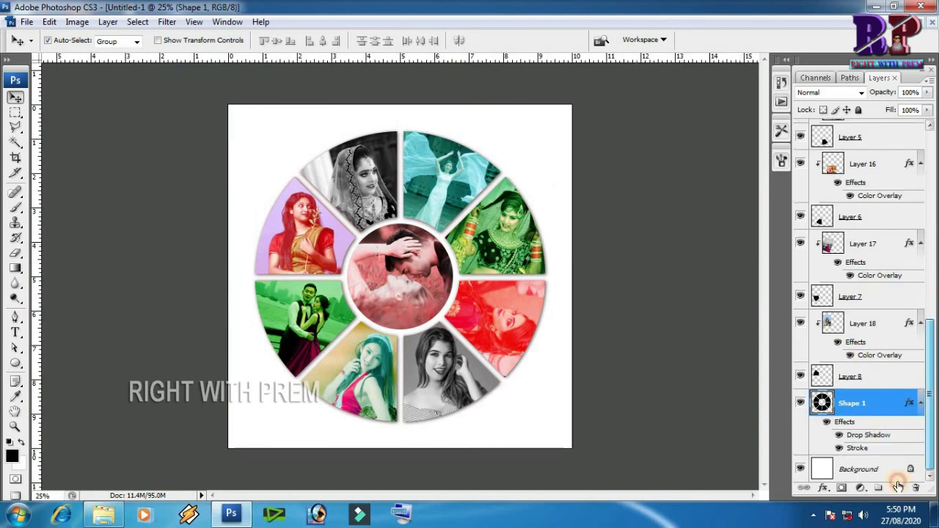
{"action": "left_click", "coordinate": [854, 471]}
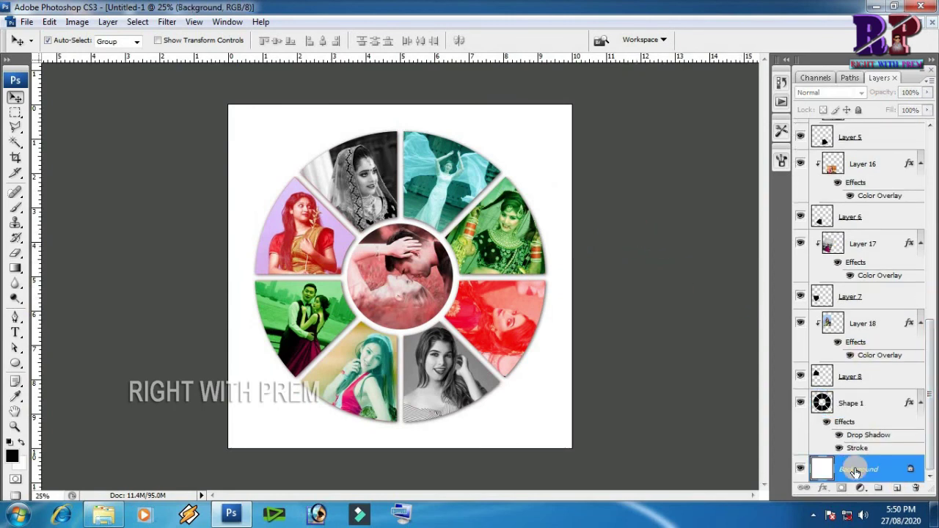
{"action": "left_click_drag", "start_coordinate": [854, 472], "coordinate": [852, 464]}
{"action": "left_click_drag", "start_coordinate": [852, 467], "coordinate": [852, 442]}
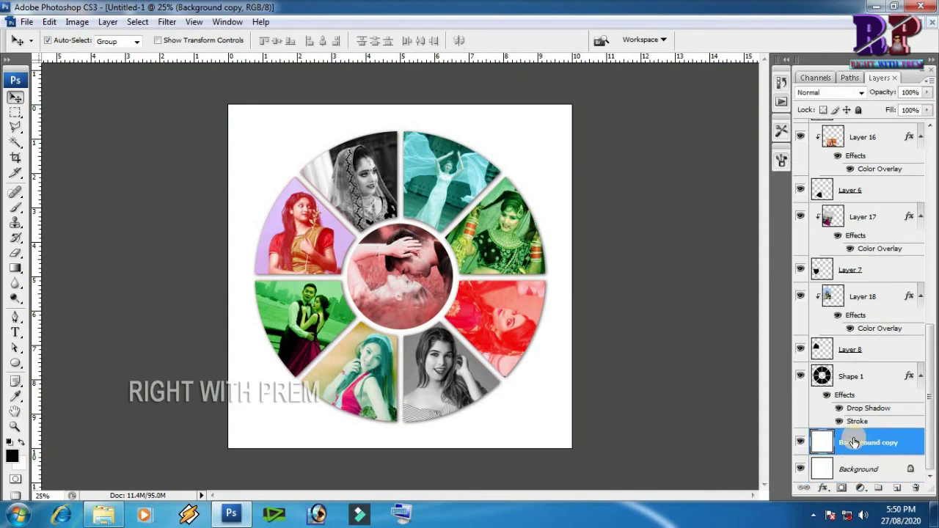
{"action": "left_click", "coordinate": [824, 488]}
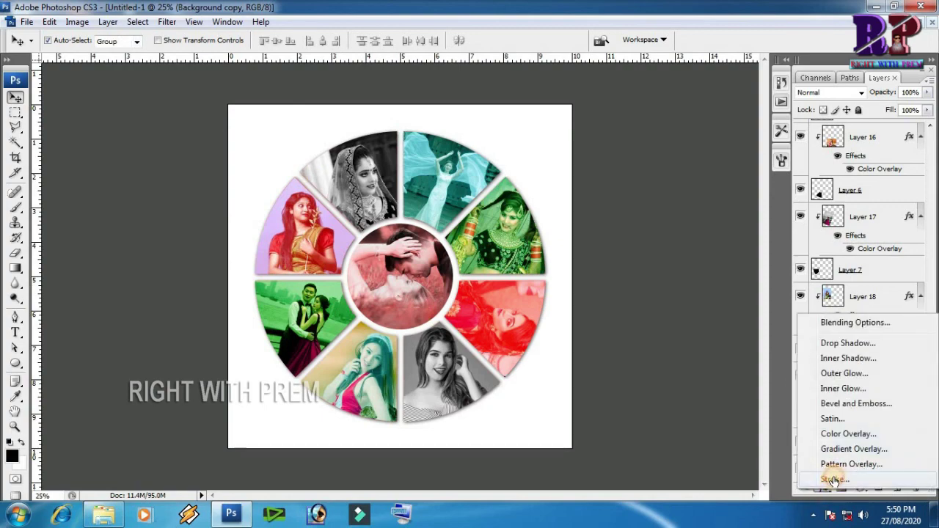
Give Background copy an inside Stroke filled with a grey texture pattern at about 71% opacity
{"action": "left_click", "coordinate": [834, 479]}
{"action": "left_click", "coordinate": [748, 215]}
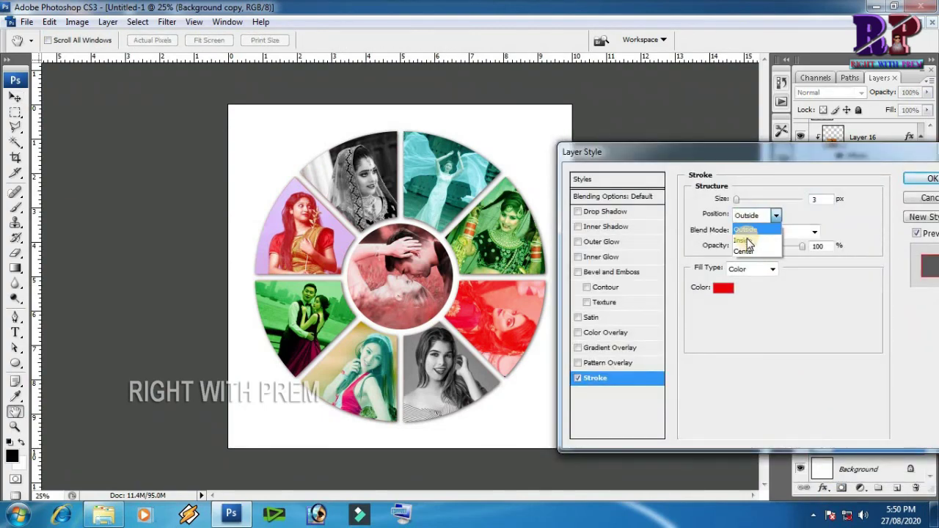
{"action": "left_click", "coordinate": [743, 240]}
{"action": "left_click_drag", "start_coordinate": [739, 200], "coordinate": [748, 201]}
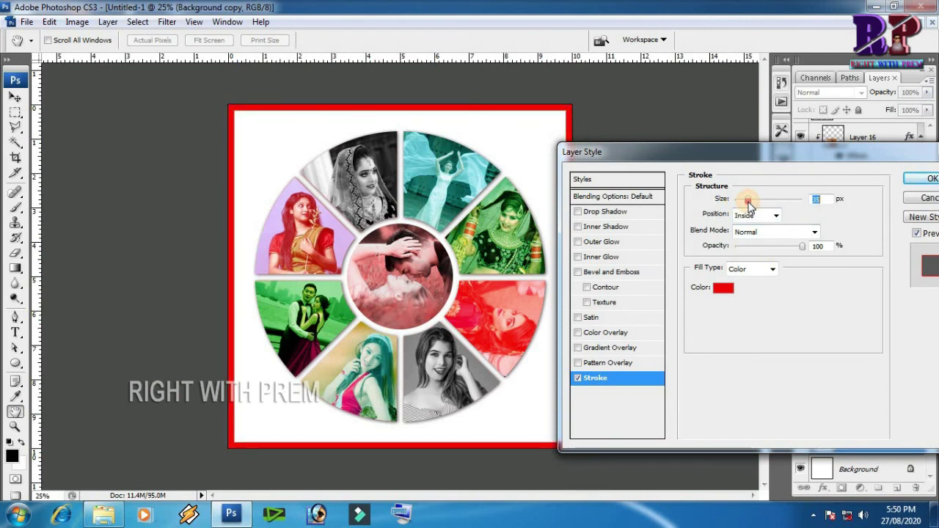
{"action": "left_click", "coordinate": [748, 269]}
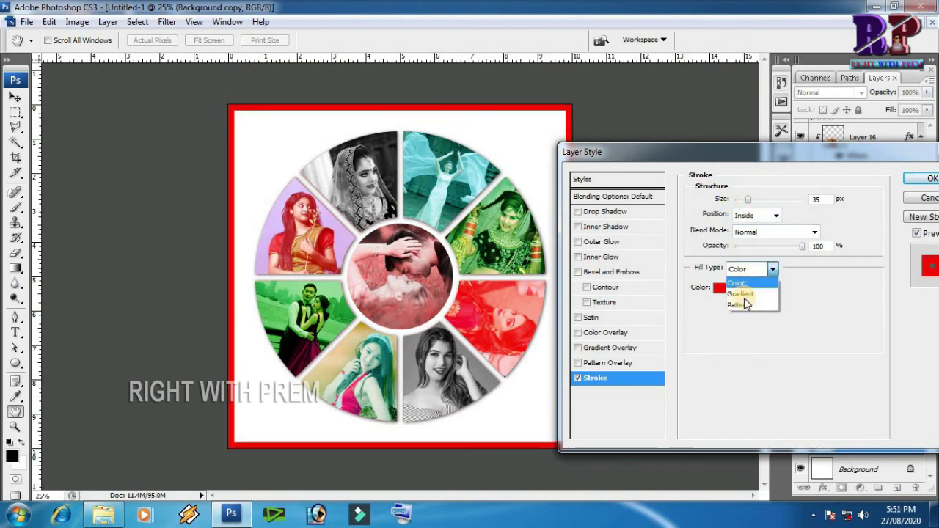
{"action": "left_click", "coordinate": [743, 304]}
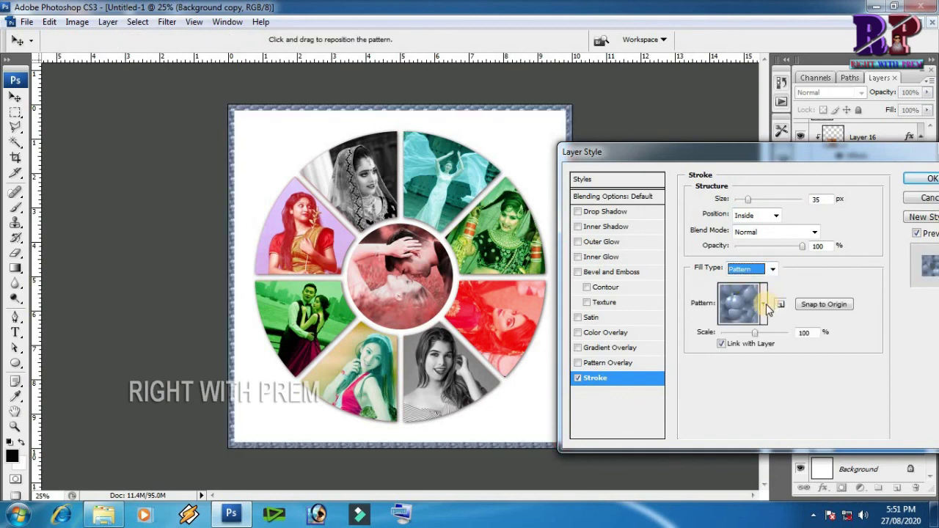
{"action": "left_click", "coordinate": [765, 306]}
{"action": "left_click", "coordinate": [784, 345]}
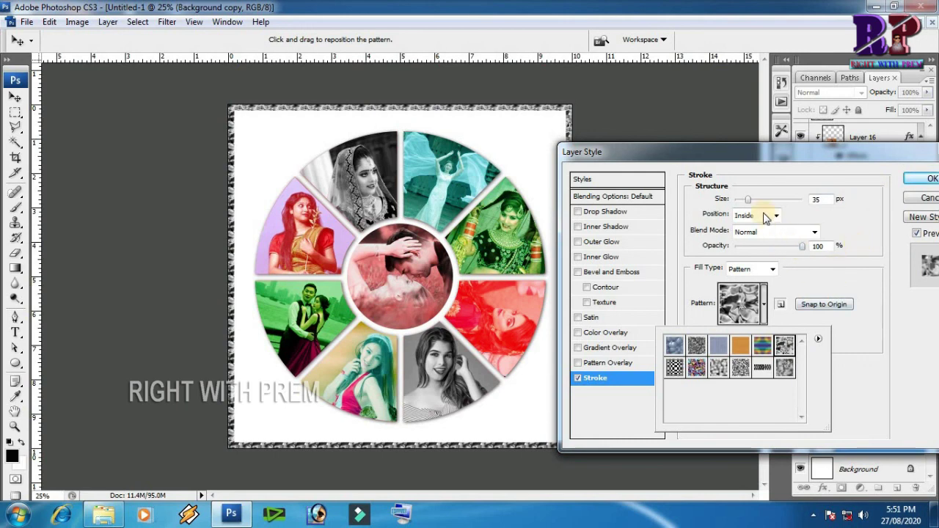
{"action": "left_click_drag", "start_coordinate": [761, 200], "coordinate": [753, 205]}
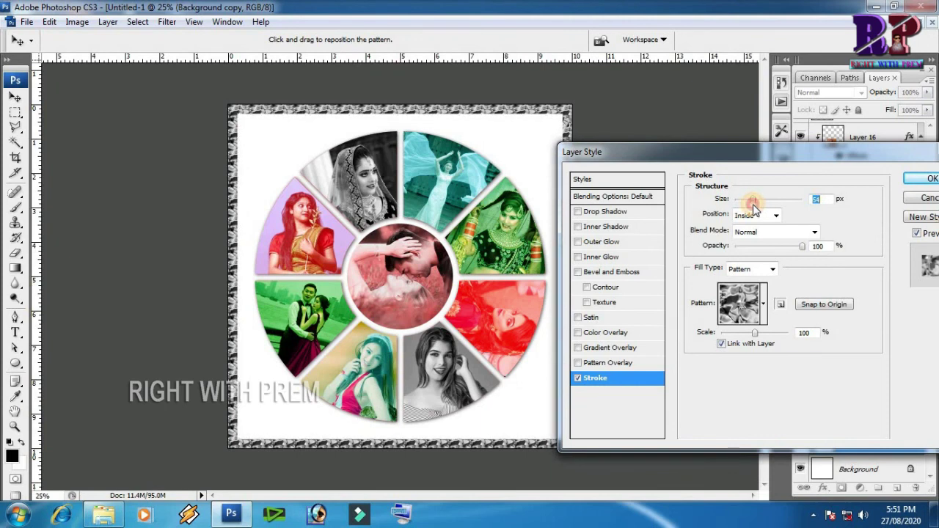
{"action": "left_click_drag", "start_coordinate": [801, 246], "coordinate": [777, 252]}
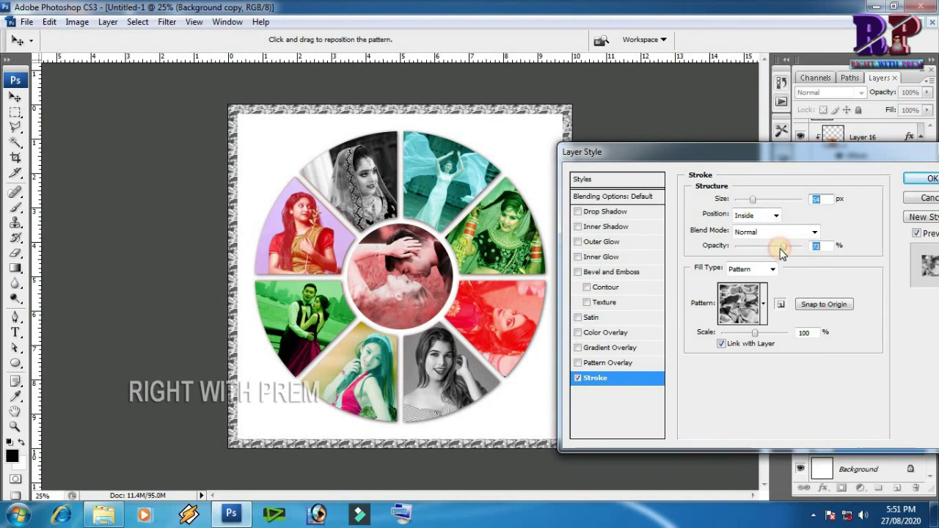
{"action": "left_click_drag", "start_coordinate": [777, 252], "coordinate": [783, 248]}
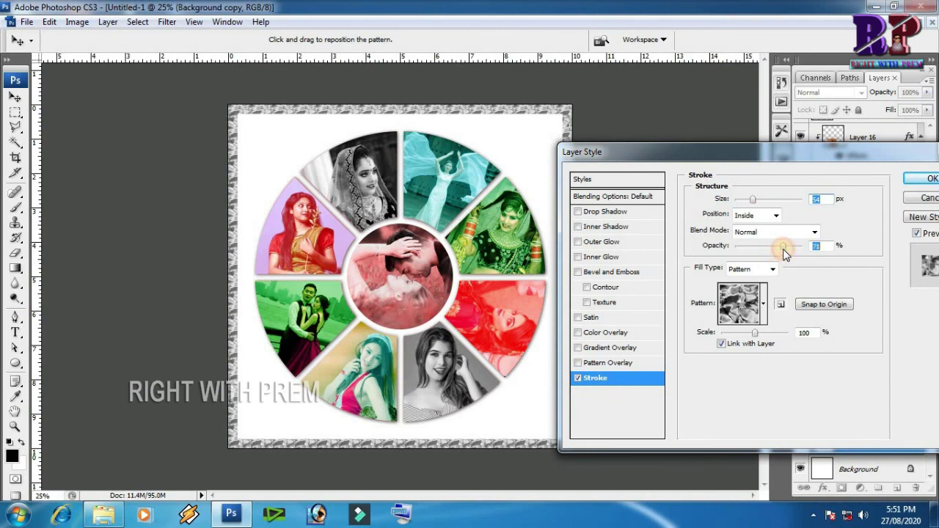
{"action": "left_click", "coordinate": [926, 179]}
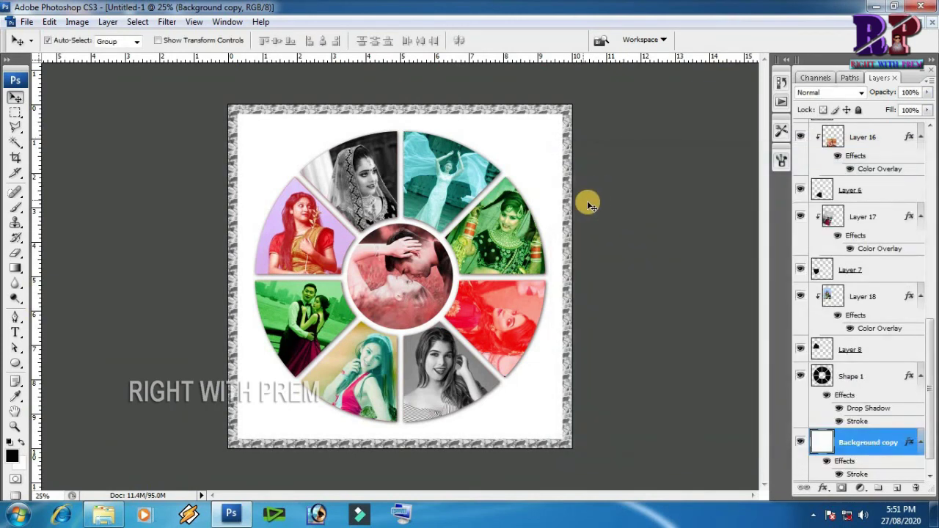